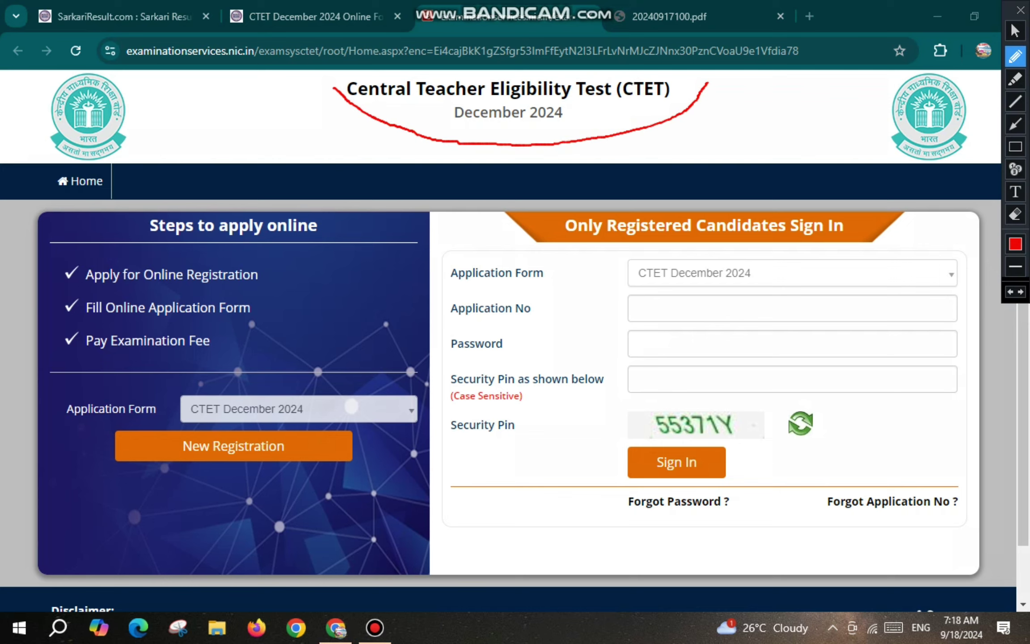
In a new tab, search Google for 'ctet december 2024' and open the official ctet.nic.in result.
key("Escape")
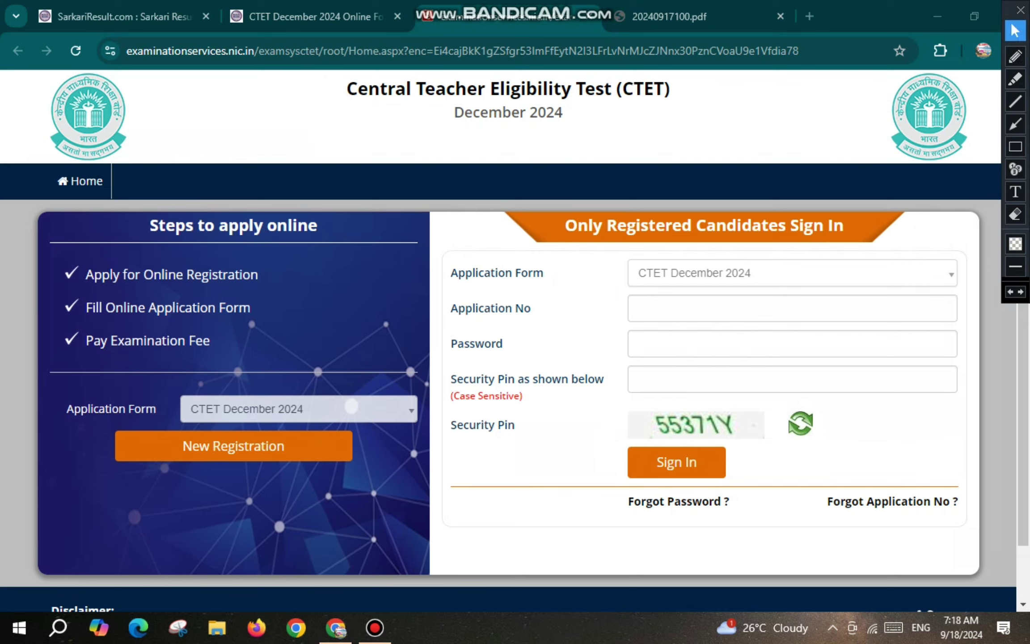
left_click(1016, 56)
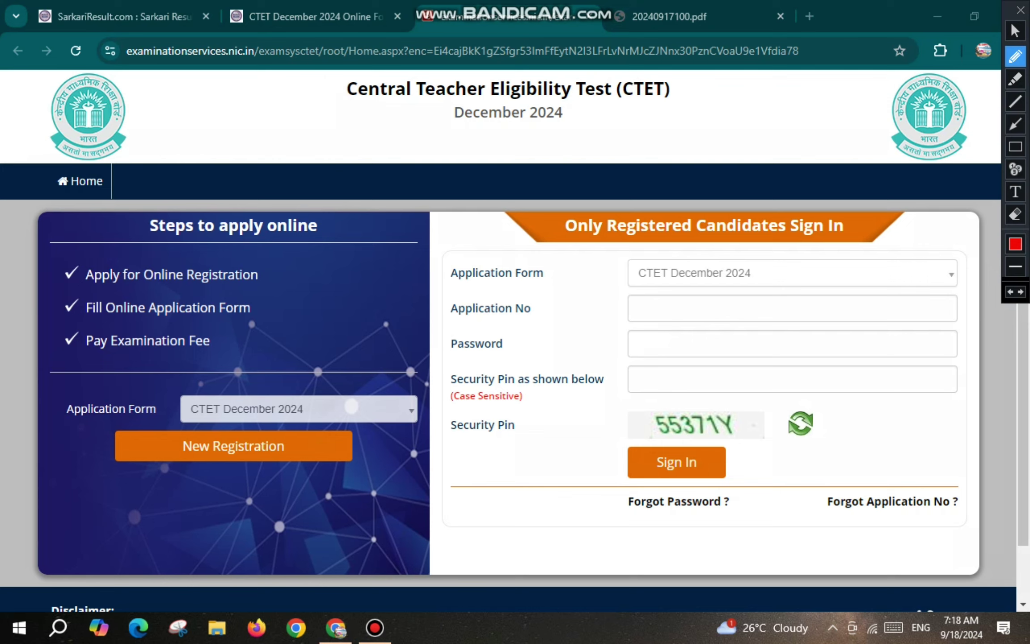
left_click_drag(270, 274, 299, 272)
left_click_drag(263, 307, 307, 304)
left_click_drag(228, 344, 258, 340)
key("ctrl+t")
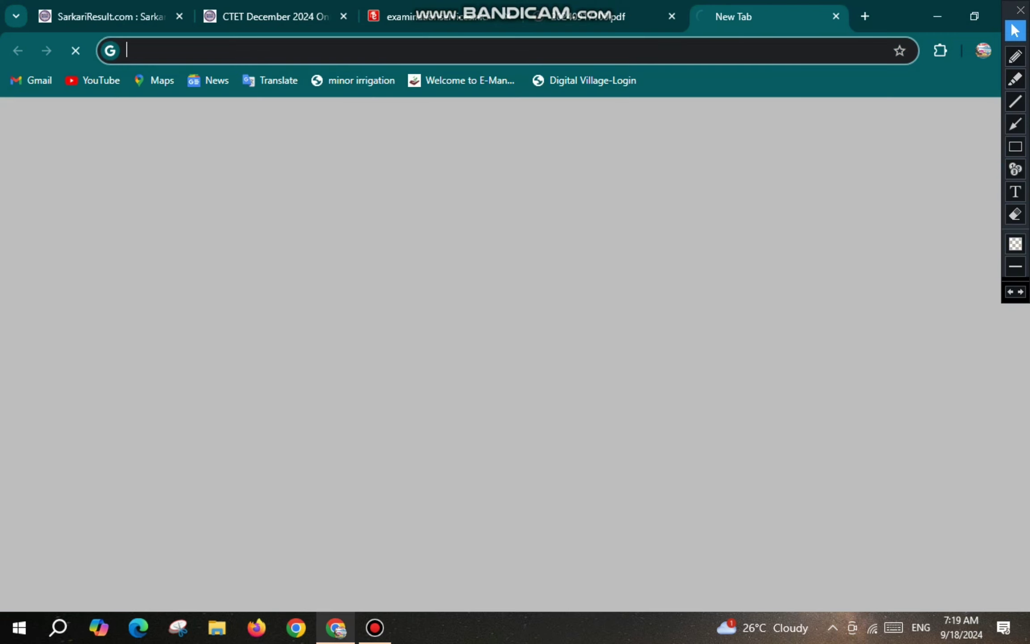
type("cte")
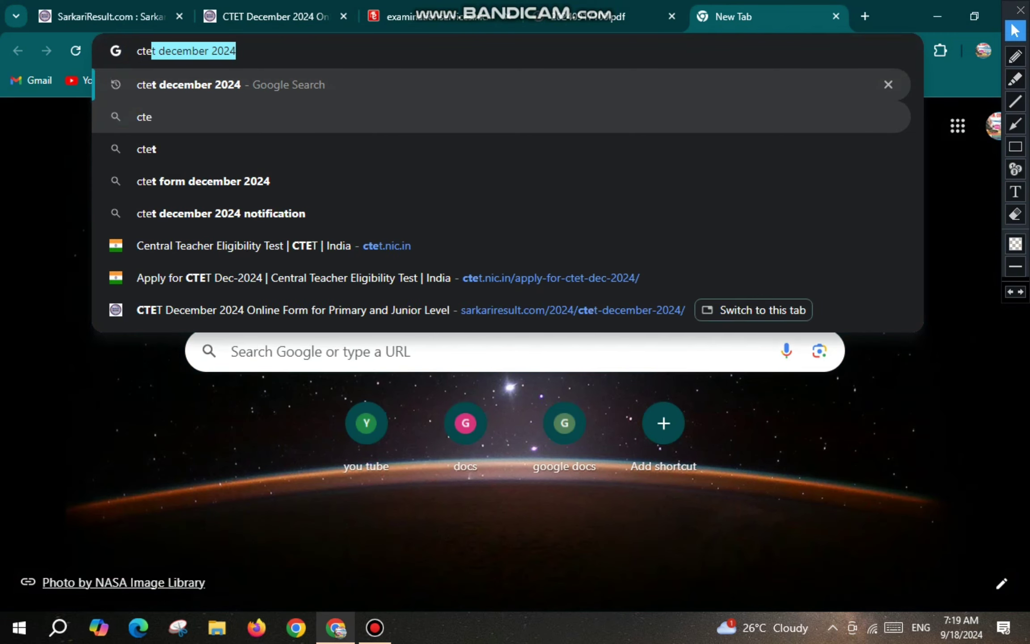
type("t decem")
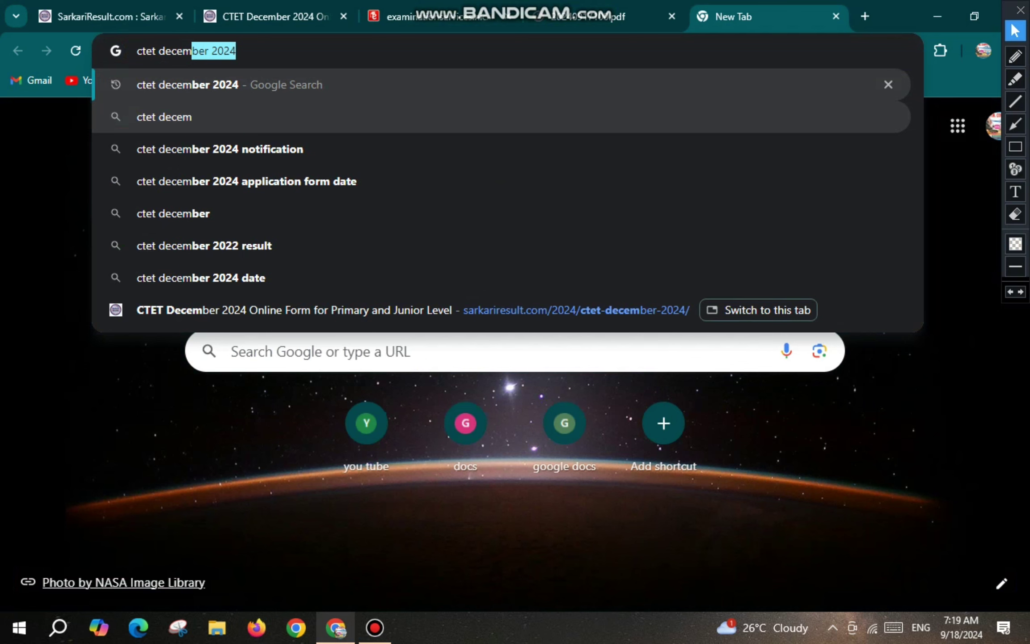
key("Return")
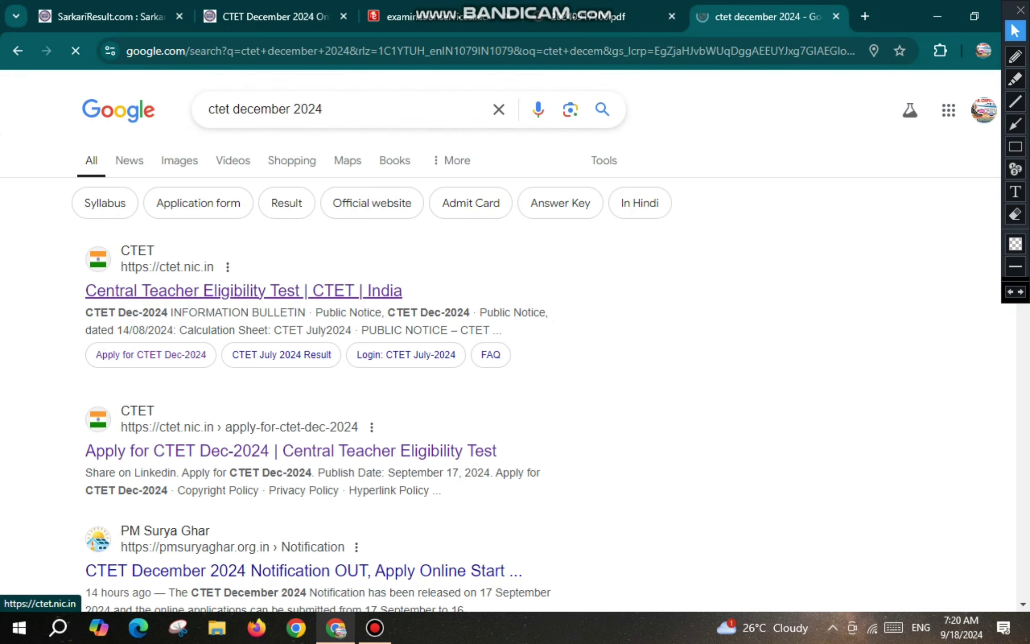
left_click(244, 291)
Follow ctet.nic.in's Apply for CTET Dec-2024 notice to the December 2024 registration Instructions page.
left_click(1015, 56)
mouse_move(511, 264)
left_mouse_down()
mouse_move(482, 274)
mouse_move(549, 313)
mouse_move(632, 274)
left_mouse_up()
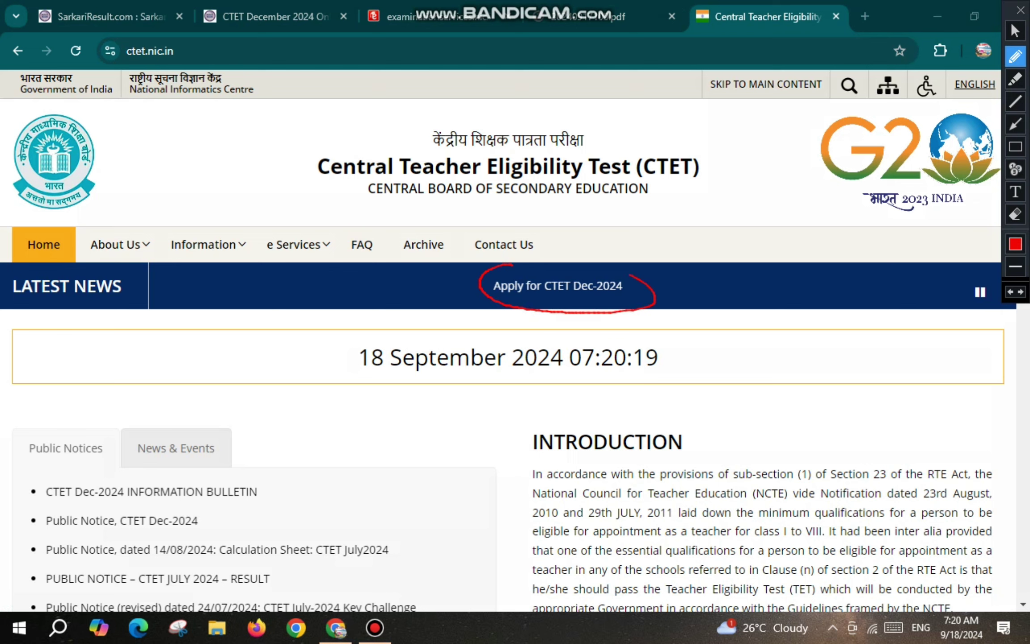
left_click(557, 286)
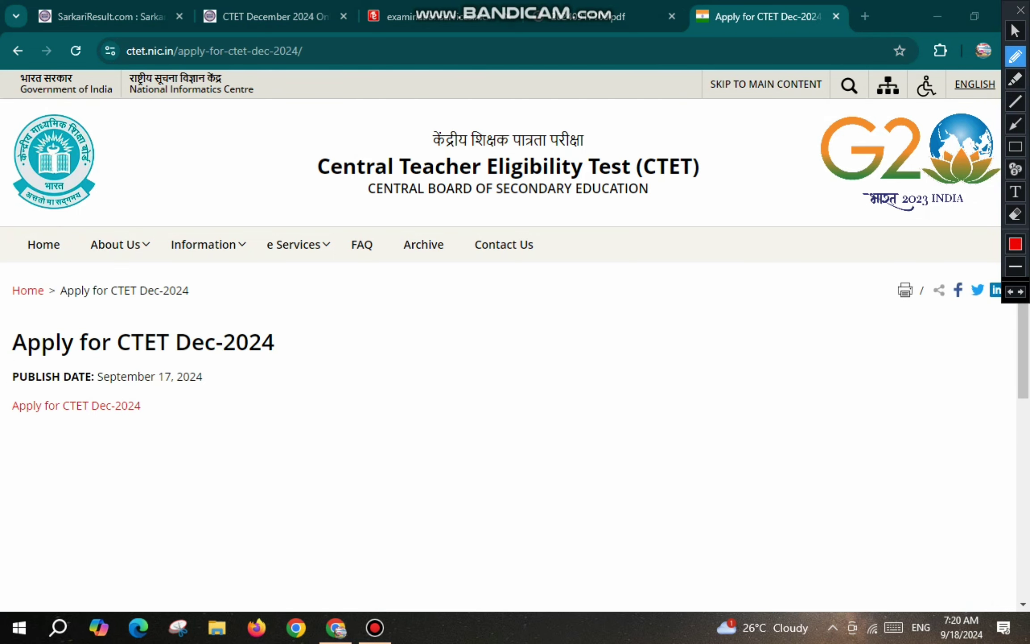
mouse_move(76, 384)
left_mouse_down()
mouse_move(3, 405)
mouse_move(85, 442)
mouse_move(129, 397)
mouse_move(73, 392)
left_mouse_up()
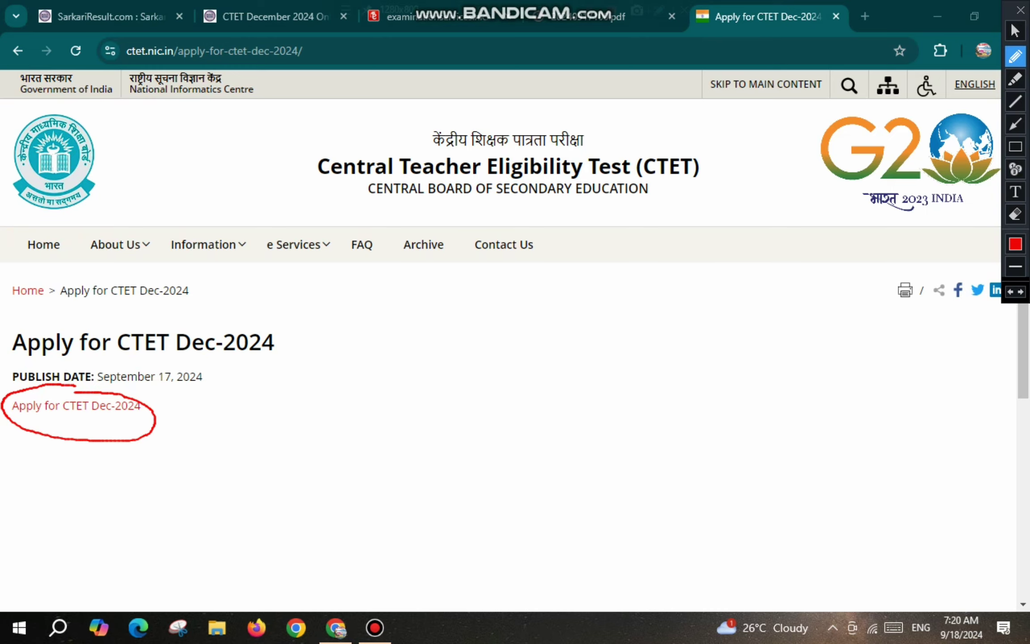
left_click(76, 405)
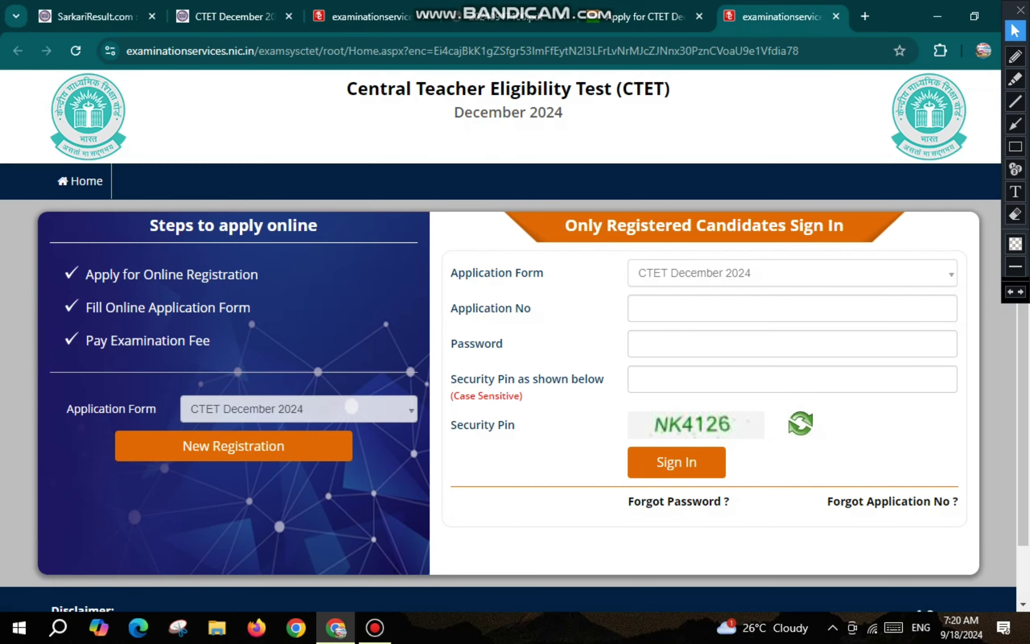
left_click(1015, 56)
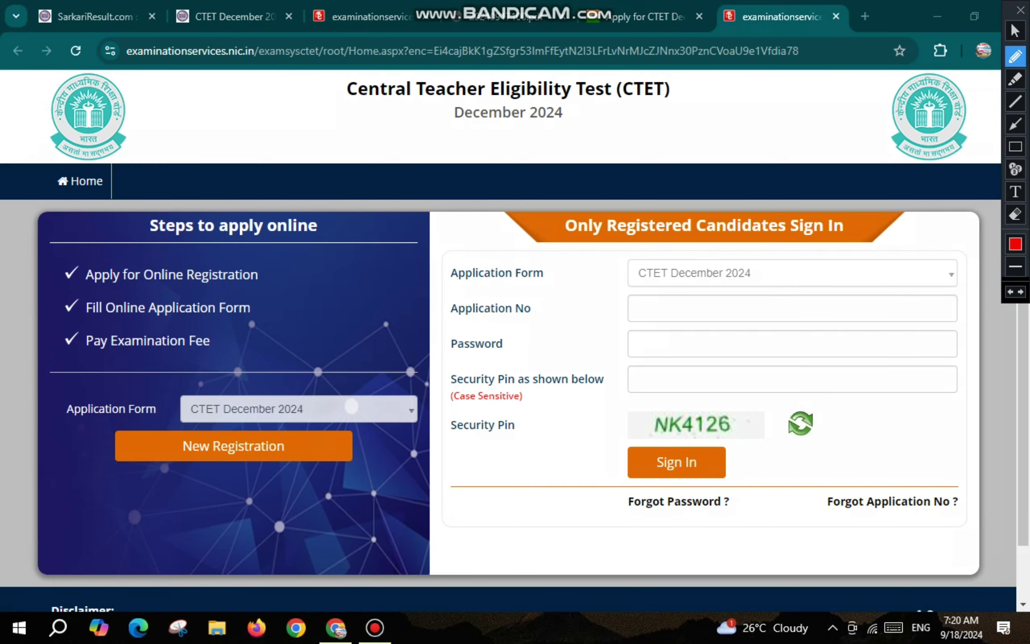
mouse_move(201, 425)
left_mouse_down()
mouse_move(162, 431)
mouse_move(193, 483)
mouse_move(297, 443)
mouse_move(190, 427)
left_mouse_up()
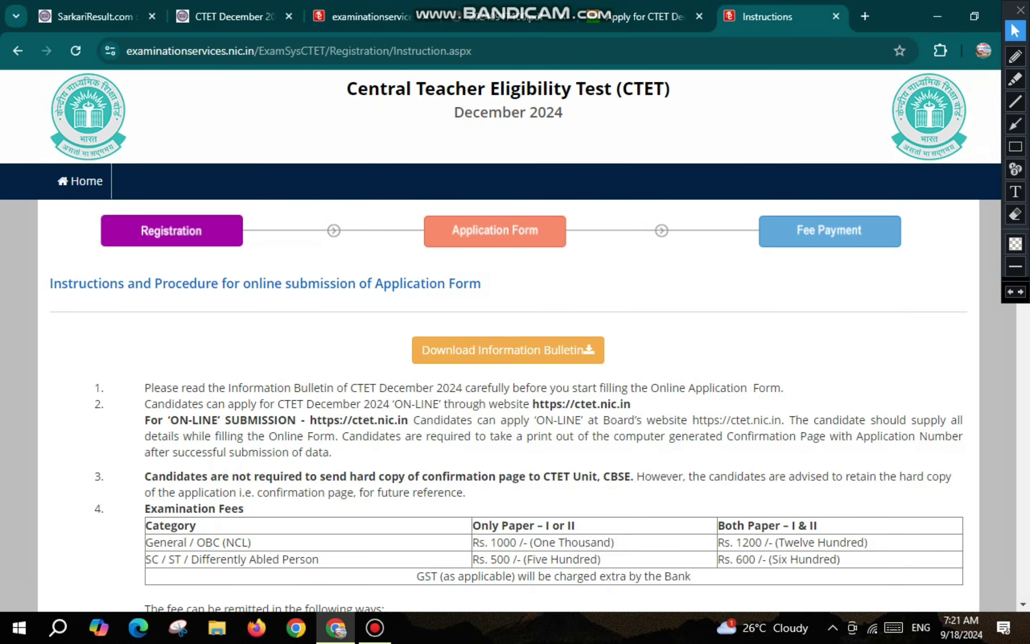
Scroll to the end of the instructions, tick the declaration and proceed to the application form.
scroll(514, 340, "down", 10)
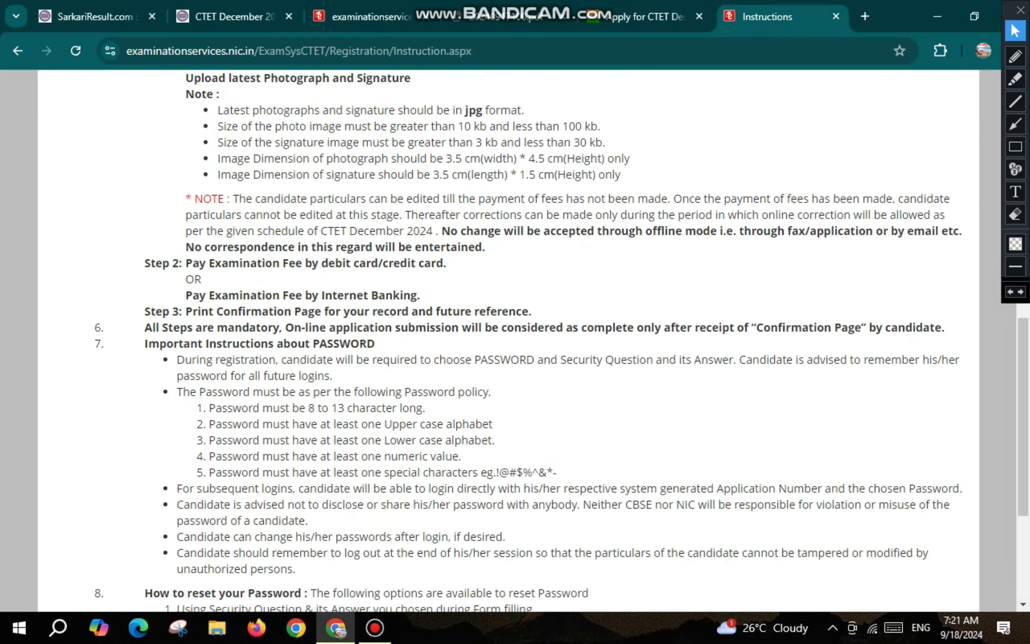
scroll(514, 340, "down", 5)
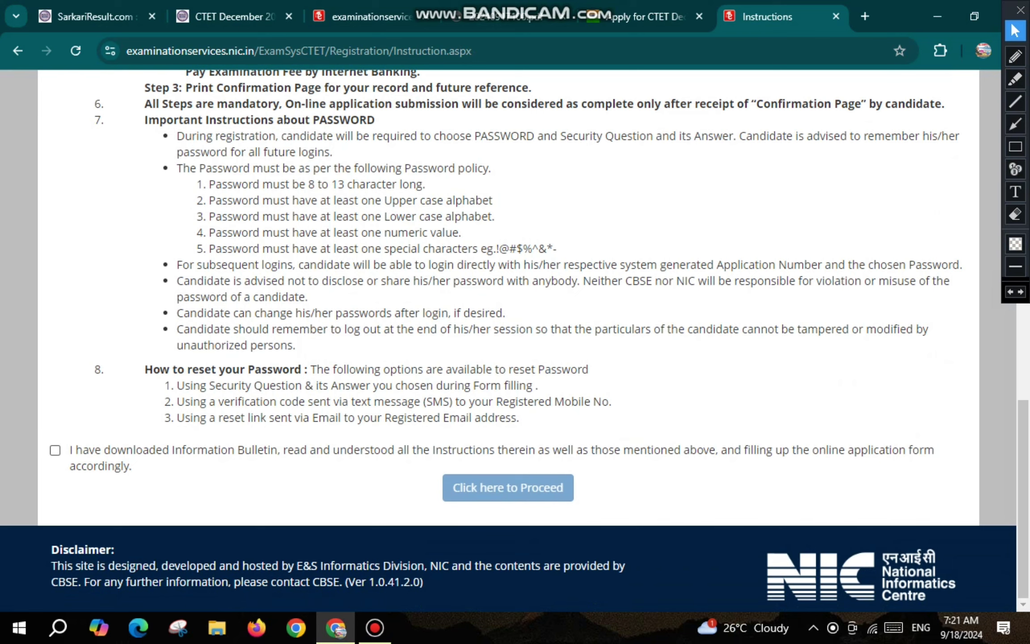
left_click(55, 449)
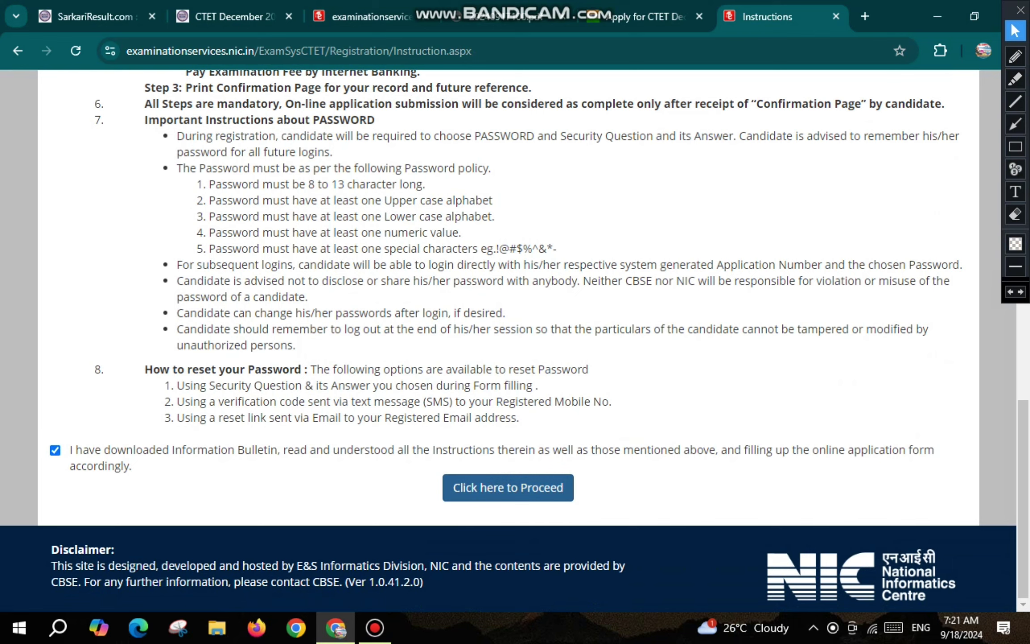
left_click(508, 487)
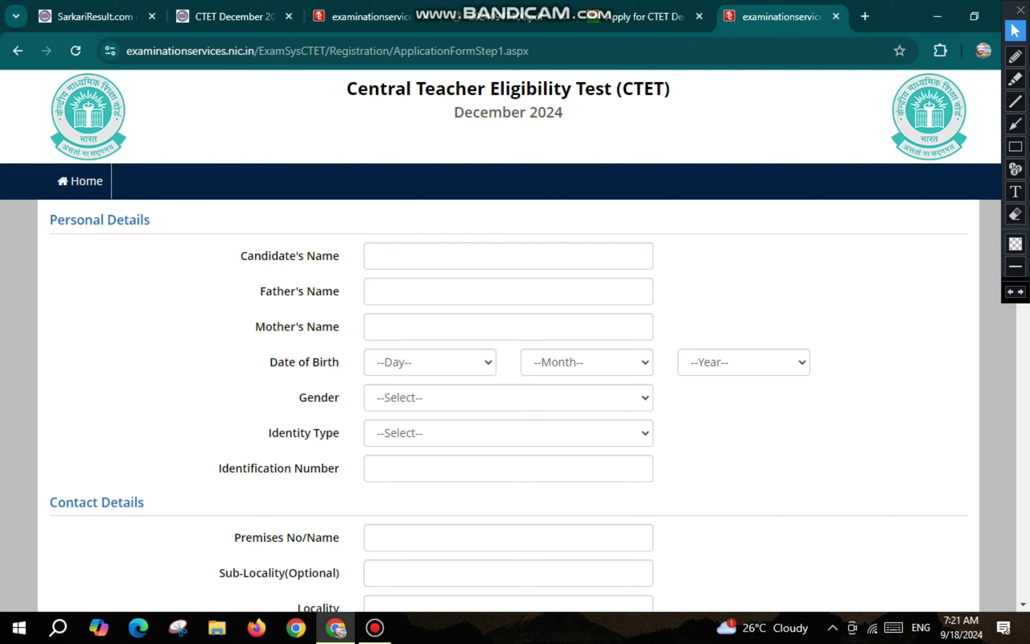
Enlarge the application form page with Ctrl+Plus for easier reading.
key("ctrl+plus")
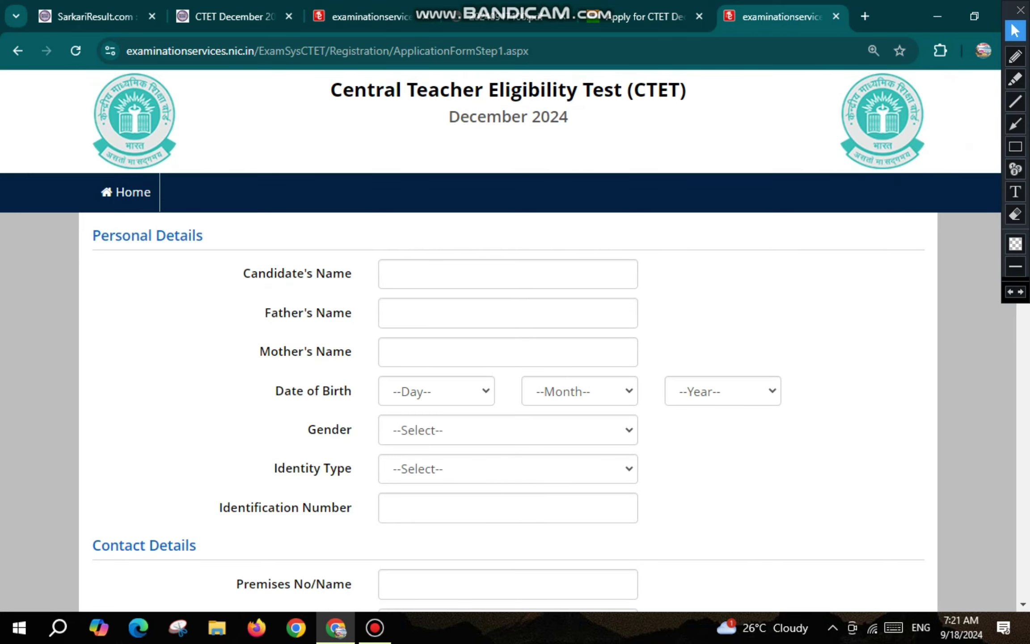
left_click(1015, 57)
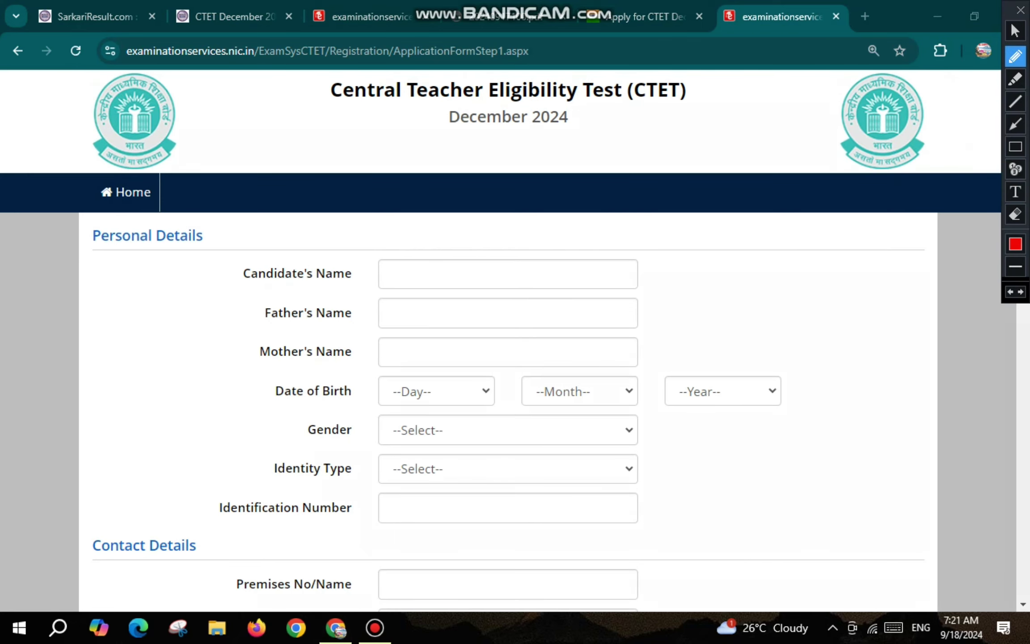
left_click_drag(407, 270, 430, 264)
left_click_drag(413, 309, 444, 304)
left_click_drag(409, 351, 433, 346)
left_click(1015, 30)
left_click_drag(275, 391, 339, 390)
Pick the birth date, set Gender to Male and Identity Type to Any Other Valid Govt Identity with photograph.
left_click(435, 391)
left_click(580, 390)
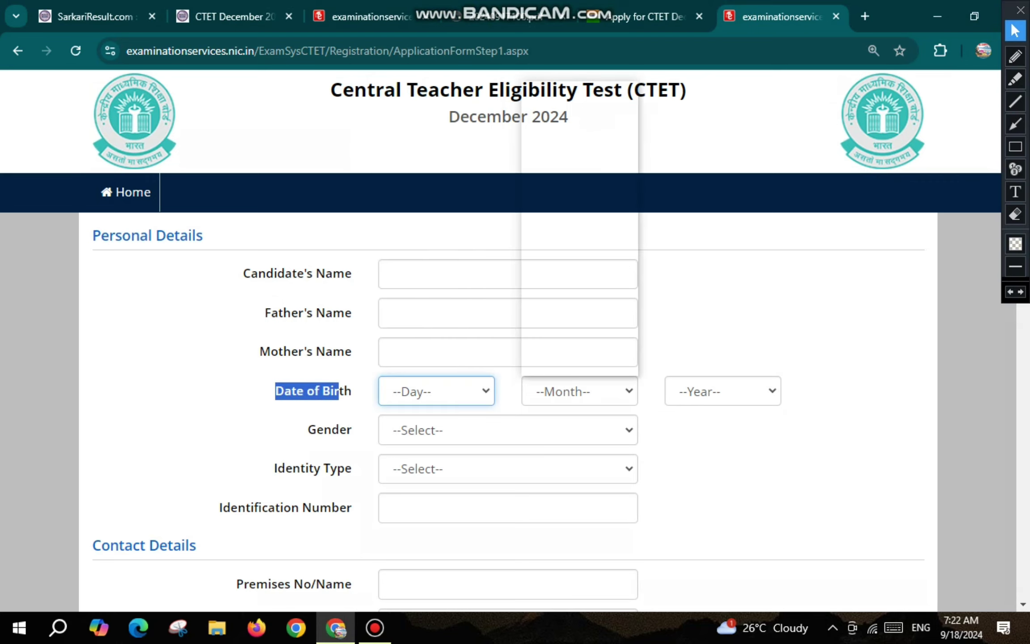
left_click(722, 390)
left_click(508, 430)
left_click(406, 480)
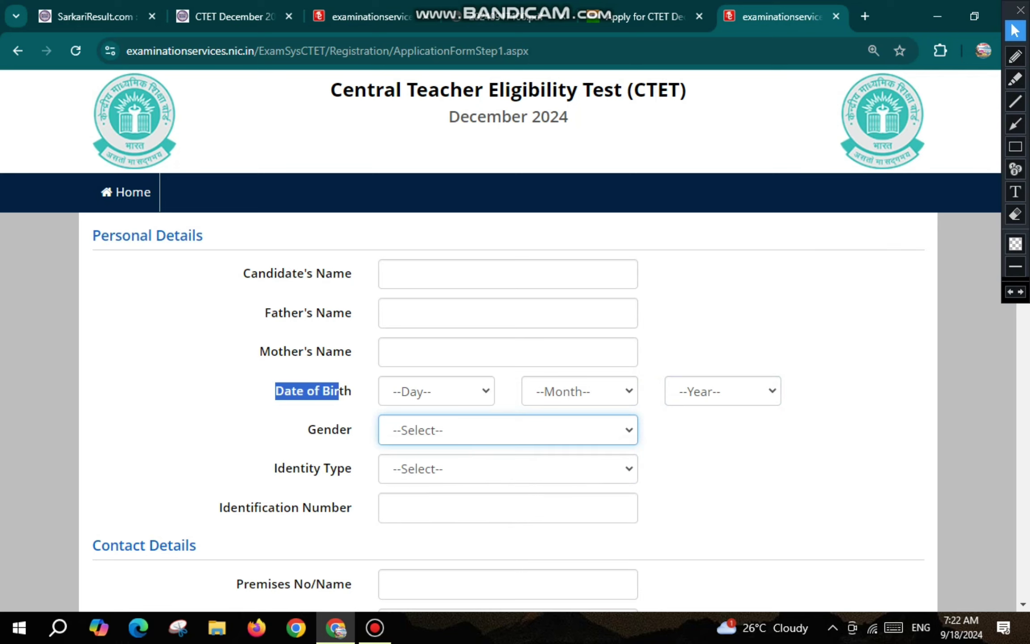
left_click(508, 469)
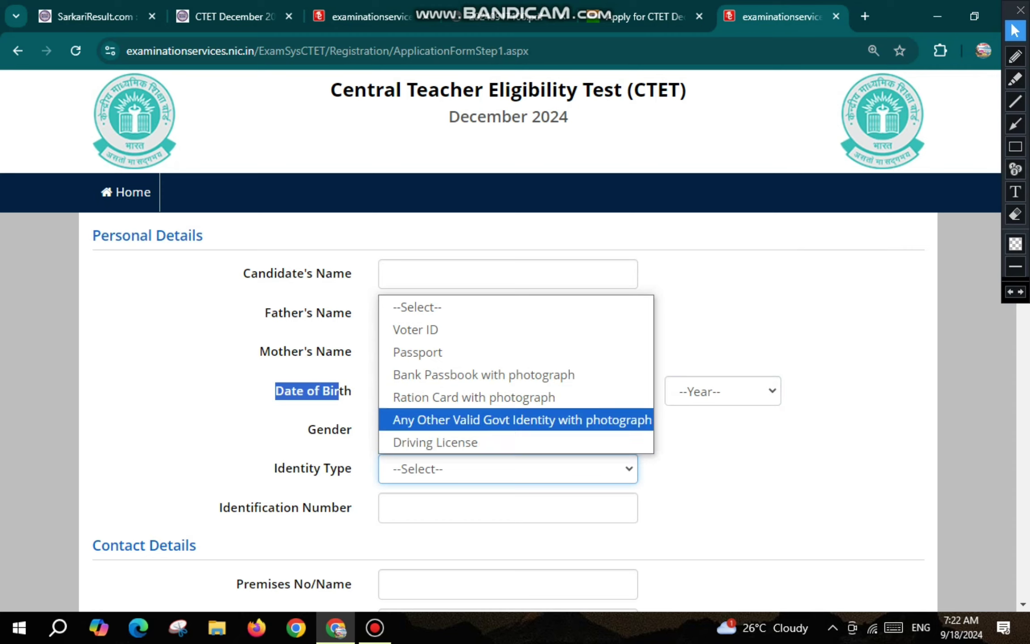
left_click(522, 419)
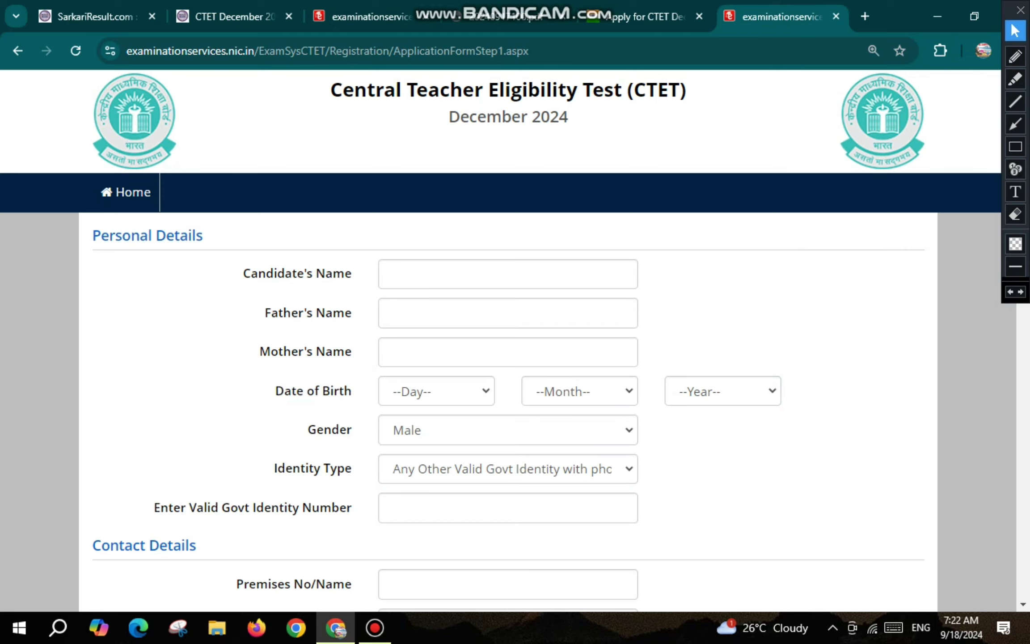
left_click(508, 507)
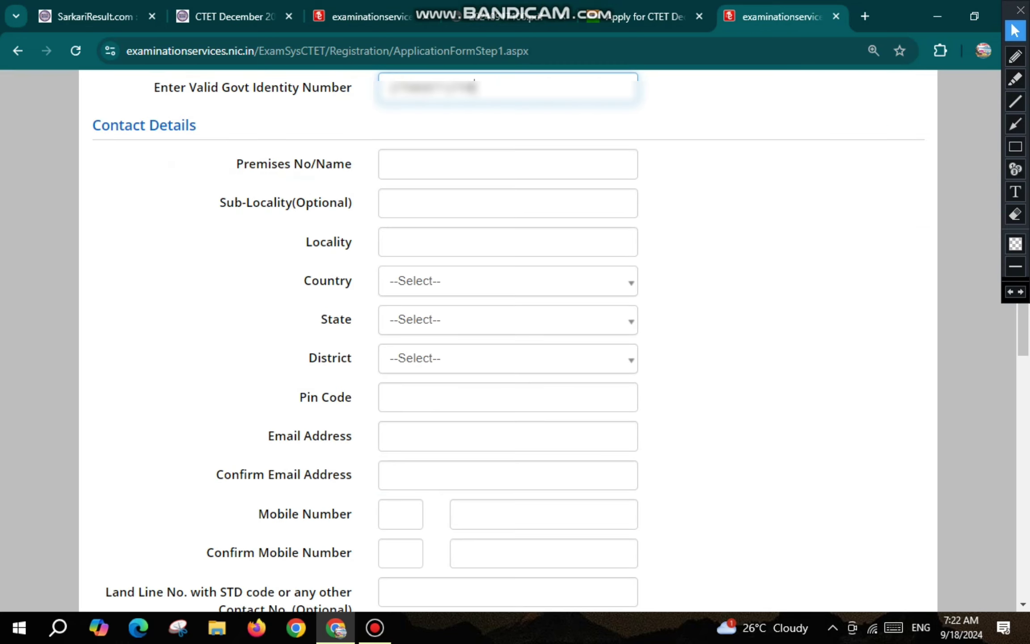
Enter VILLAGE, POST and PATTI as the premises, sub-locality and locality.
left_click_drag(92, 125, 181, 125)
left_click(389, 163)
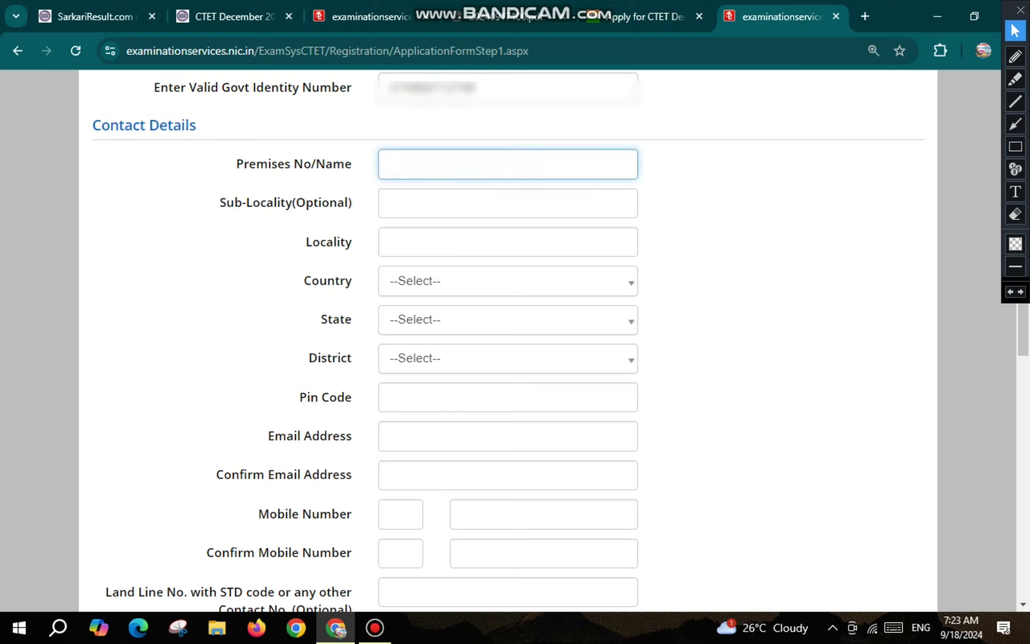
type("VILLAGE")
left_click(390, 203)
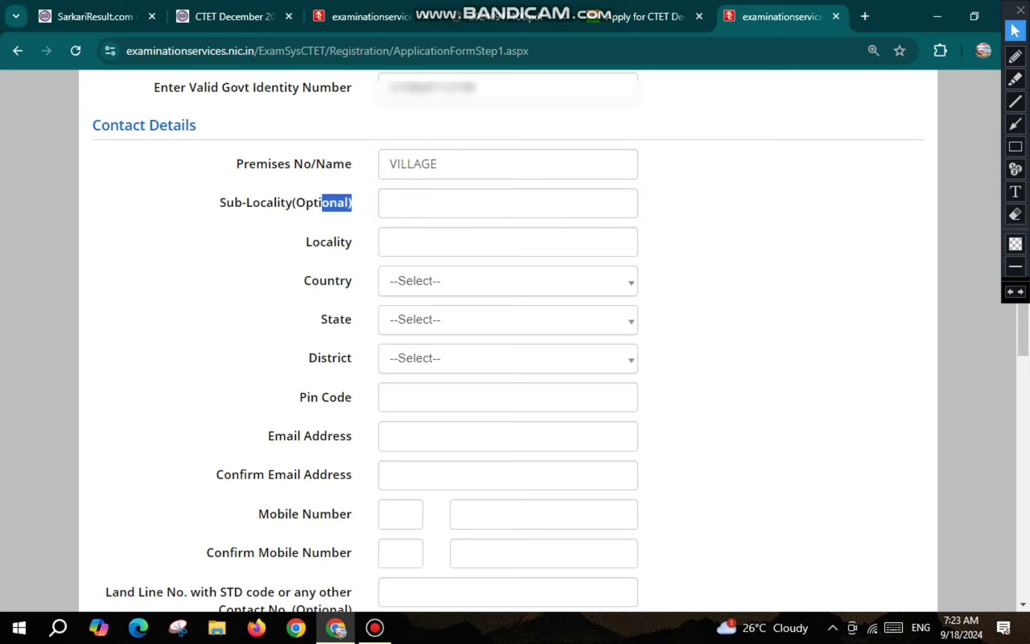
left_click(389, 203)
type("POST")
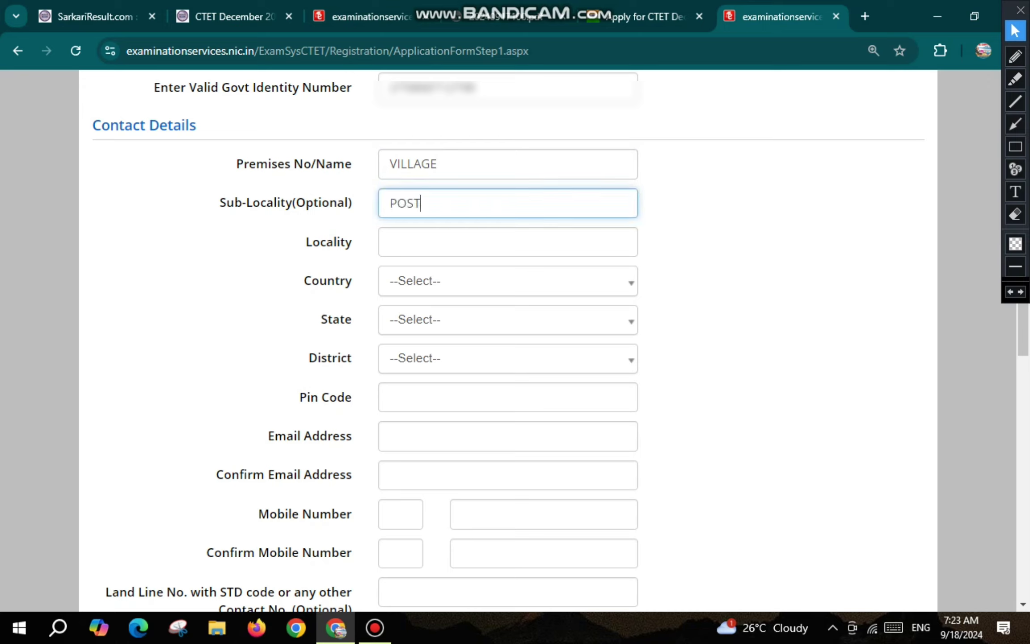
key("Tab")
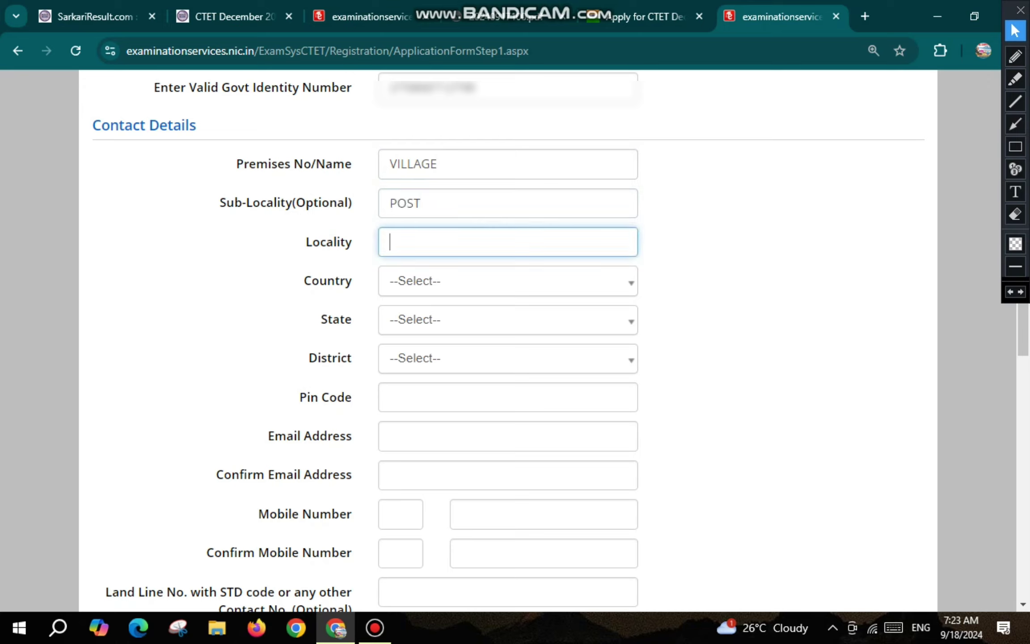
type("PATTI")
Select India, Uttar Pradesh and Pratapgarh district, and enter Pin Code 230135.
key("Tab")
key("Down")
key("Down")
key("Return")
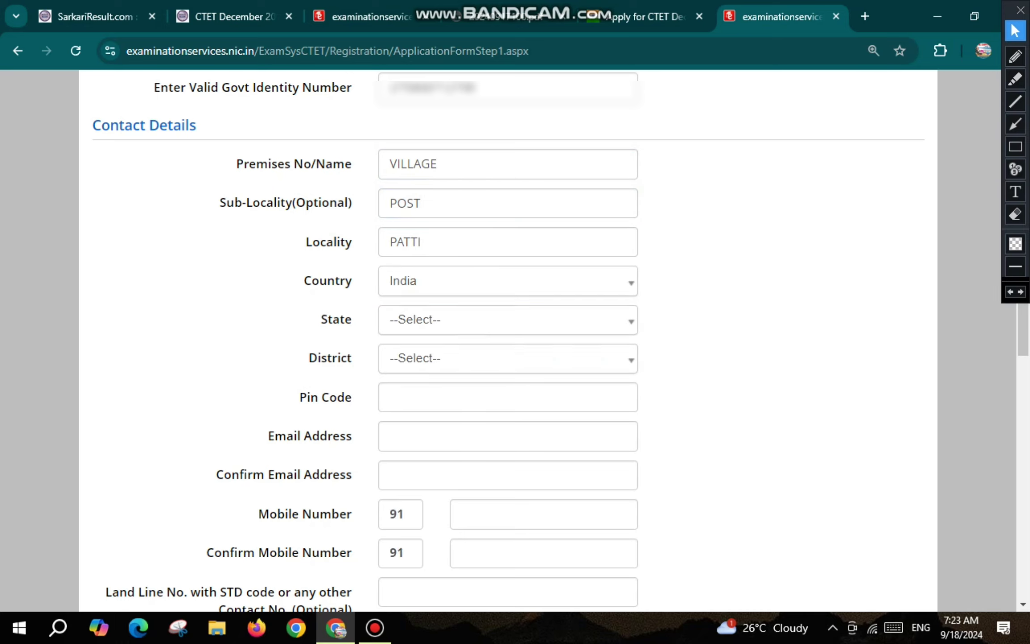
key("Tab")
key("Down")
type("UTT")
key("Return")
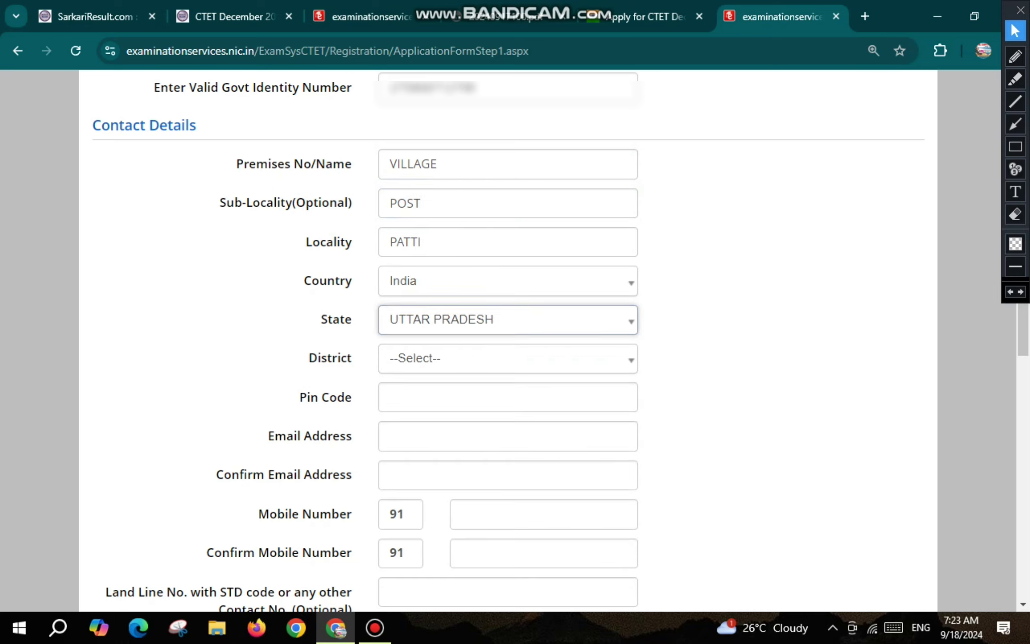
key("Tab")
key("Down")
type("PRA")
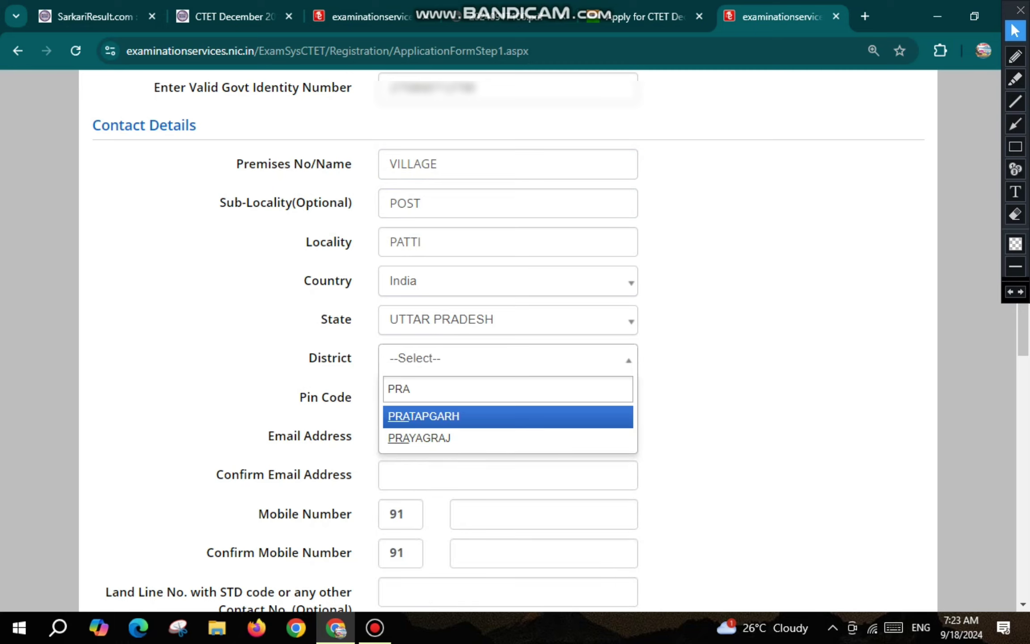
key("Return")
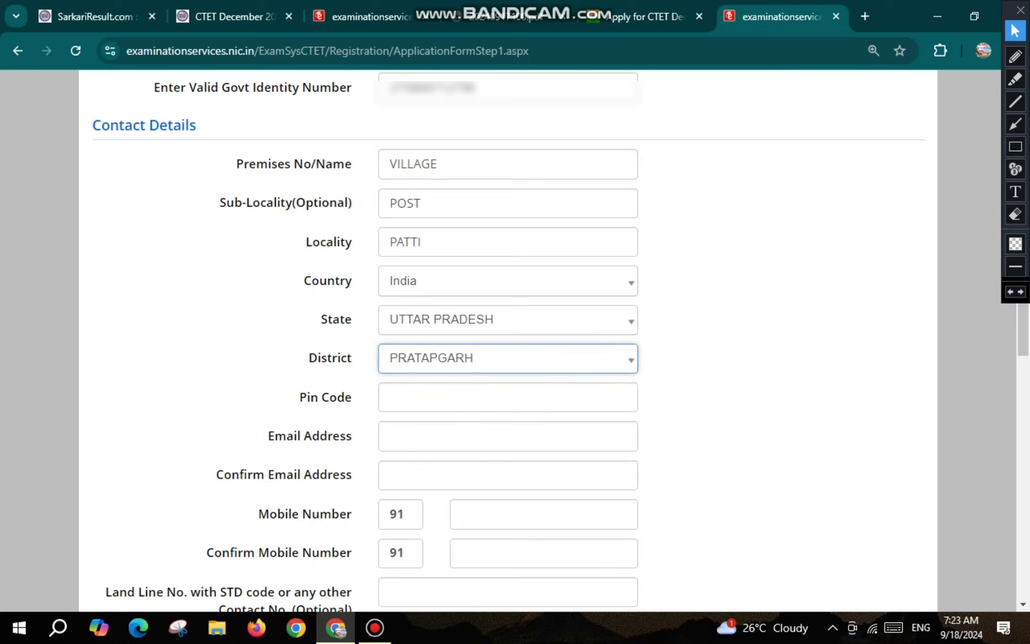
key("Tab")
type("230135")
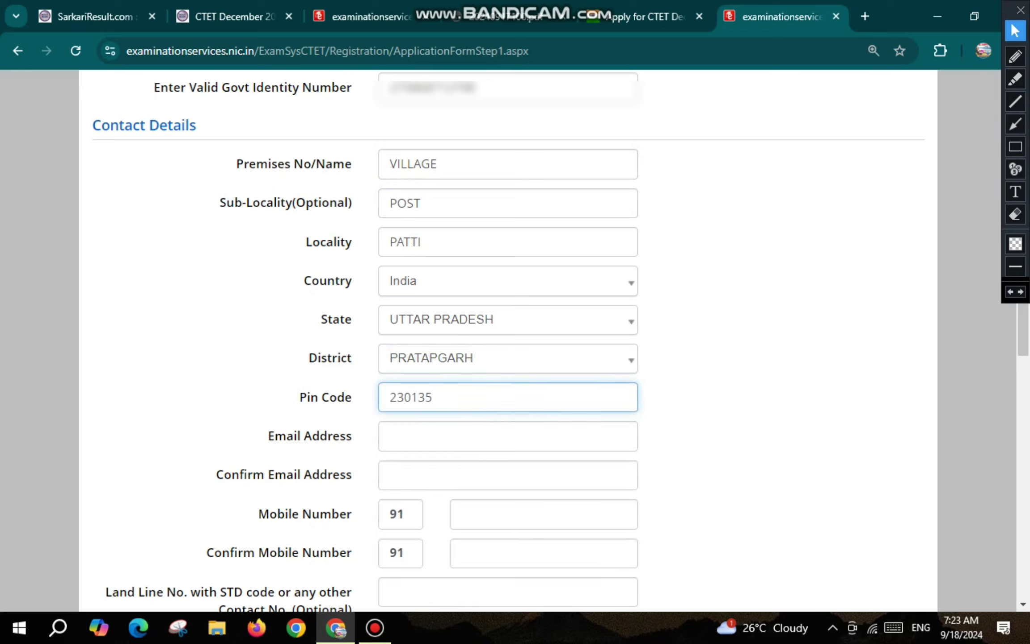
Move through the email, mobile number and optional landline fields.
key("Tab")
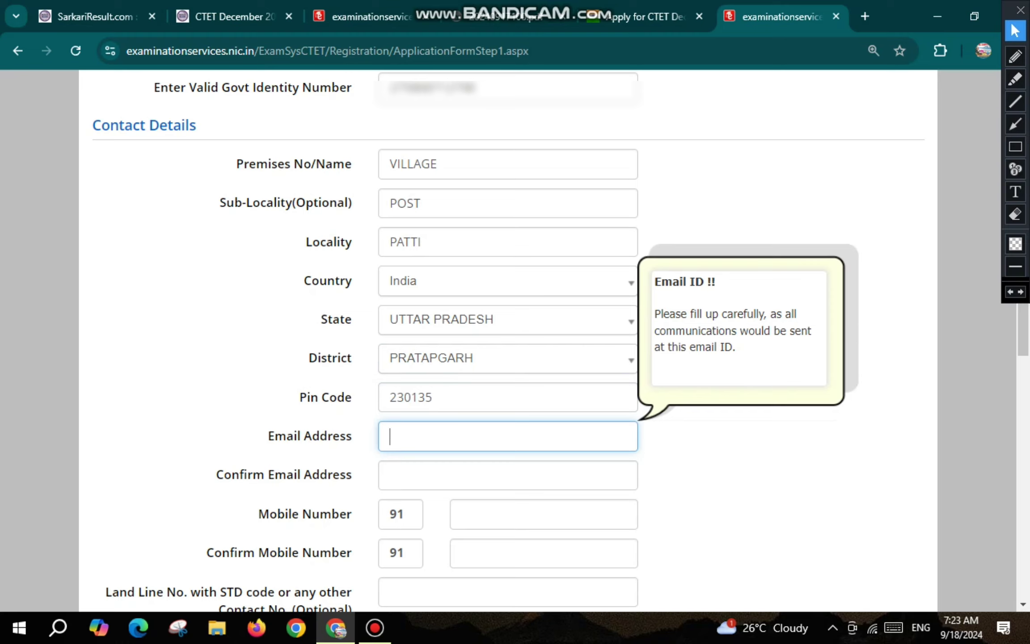
key("Tab")
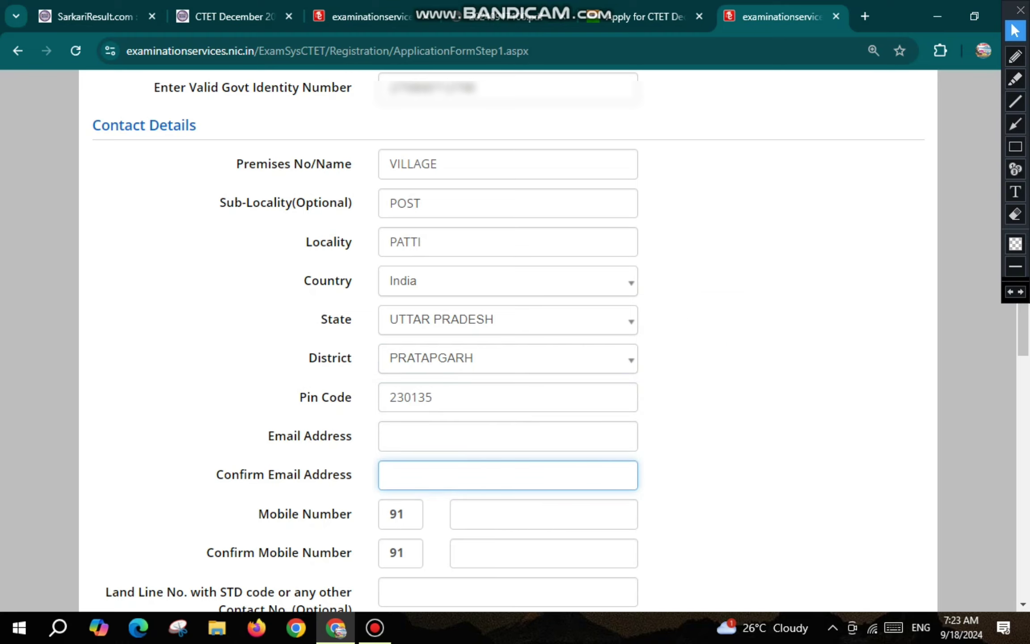
scroll(507, 340, "down", 5)
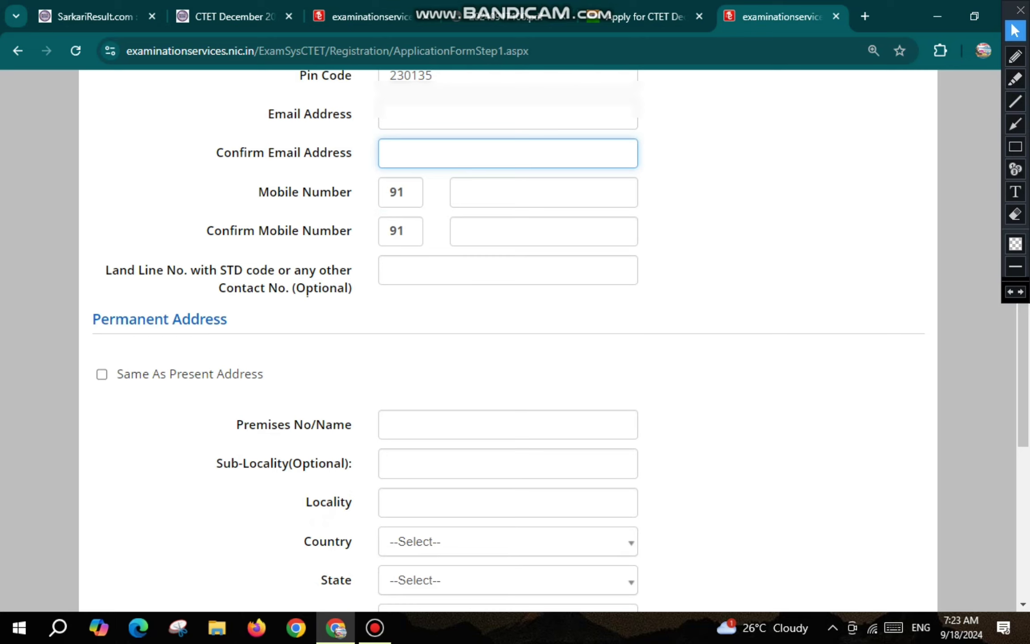
key("Tab")
left_click(544, 231)
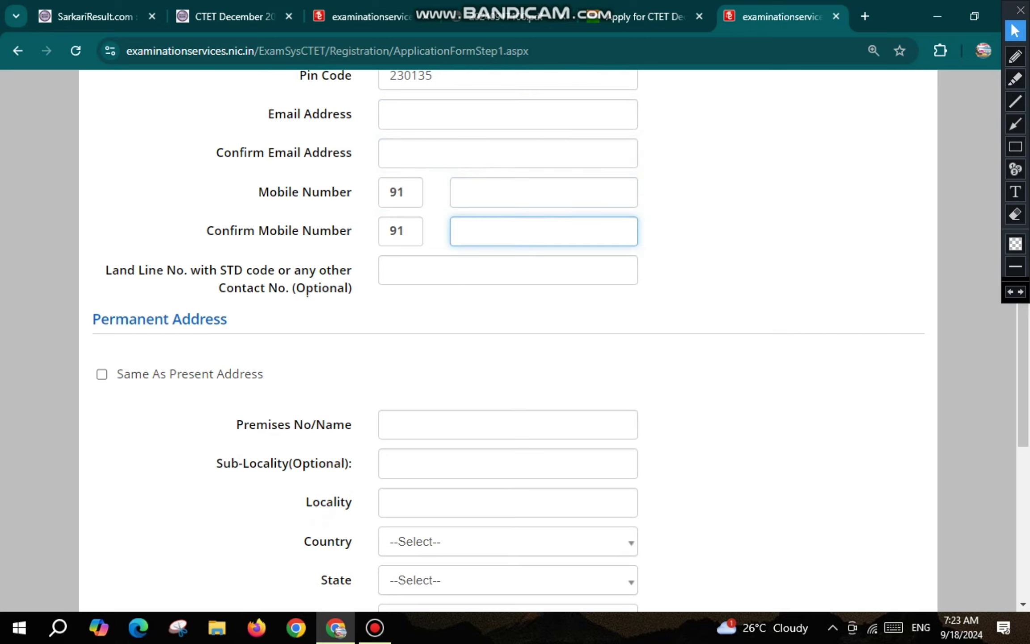
left_click_drag(118, 270, 328, 288)
left_click(388, 270)
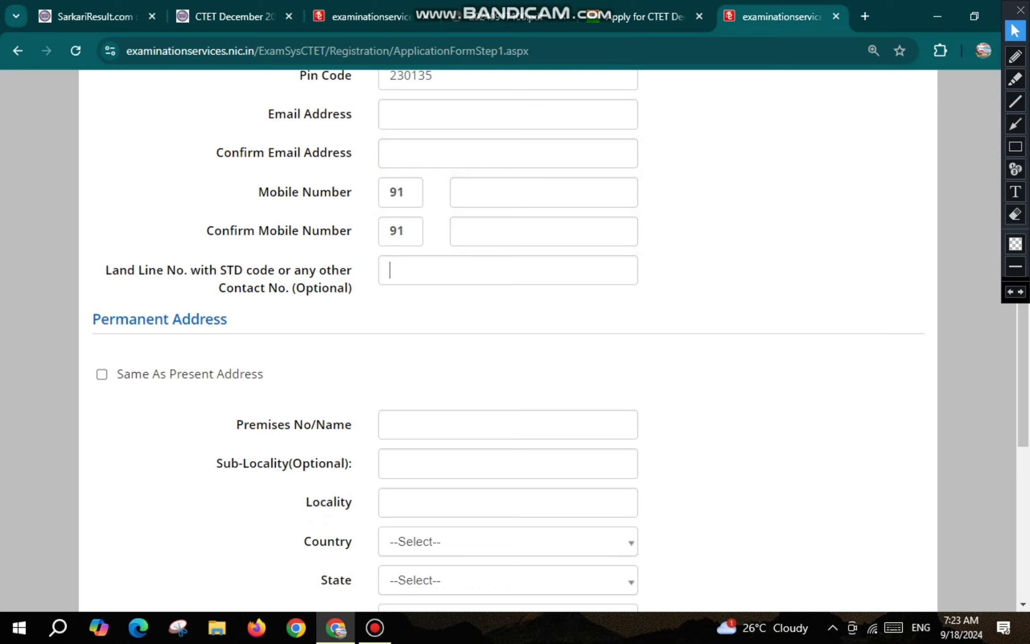
scroll(507, 313, "down", 3)
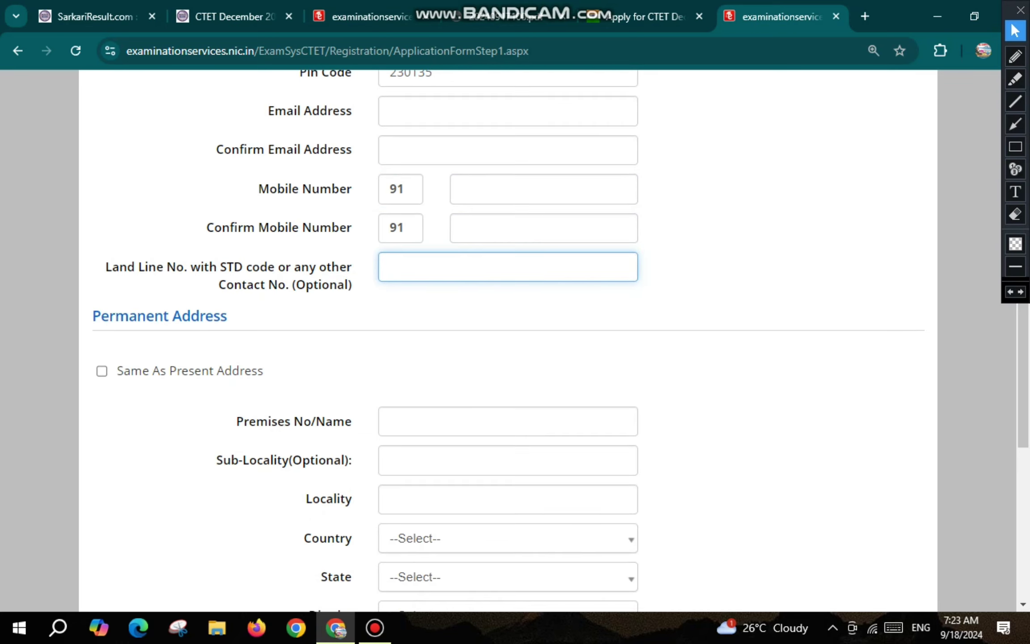
left_click(1015, 57)
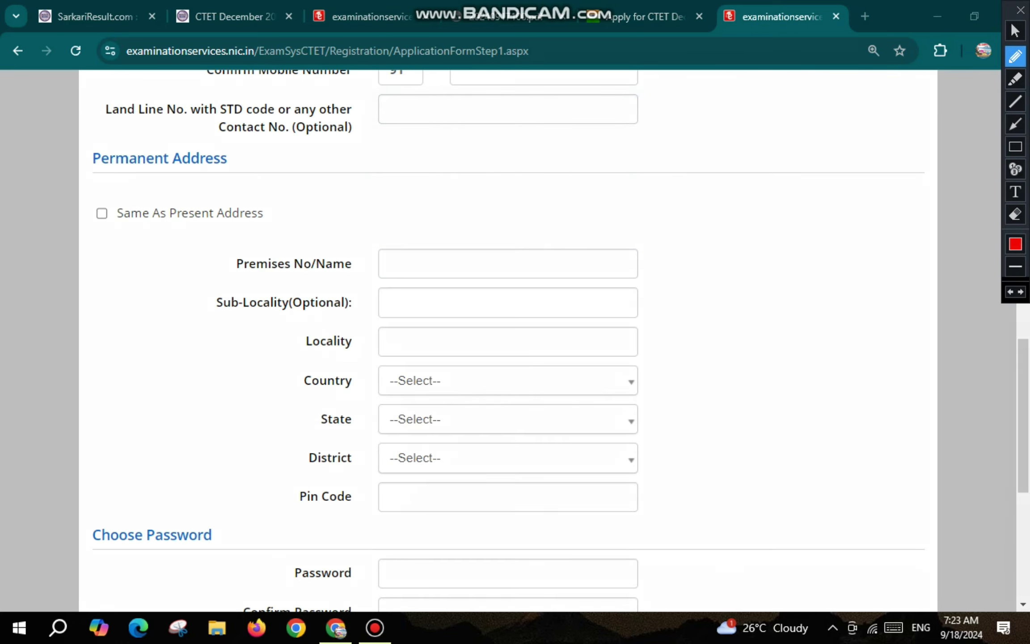
Enter and confirm the account password, following the 8–13 character and upper/lower case rules.
left_click_drag(100, 213, 130, 203)
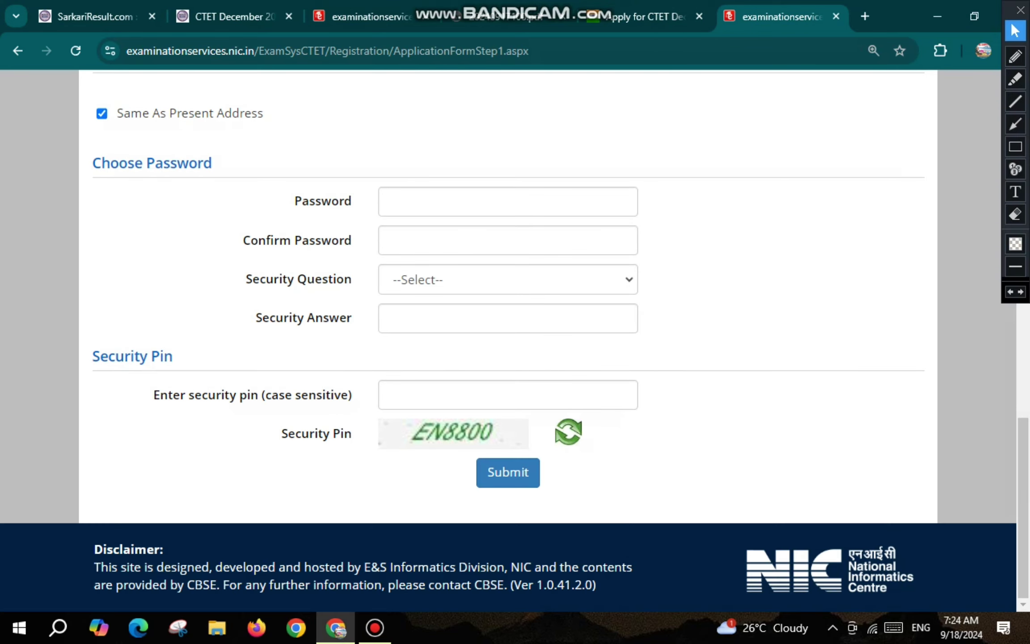
left_click_drag(294, 201, 351, 201)
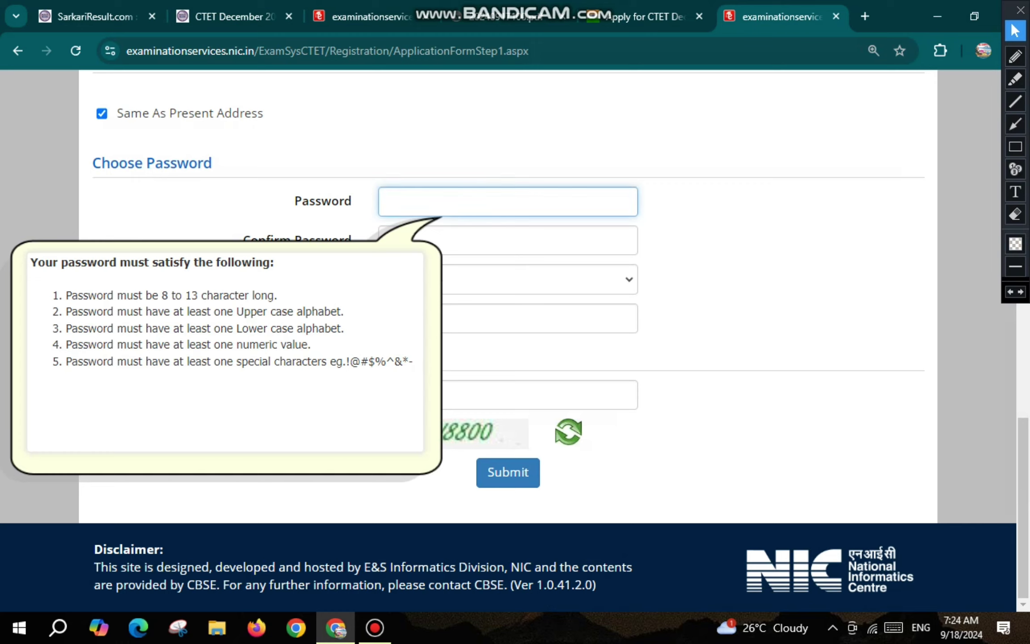
left_click_drag(161, 295, 387, 361)
left_click(251, 312)
left_click(491, 201)
type("••••••••••")
key("Tab")
type("•••••")
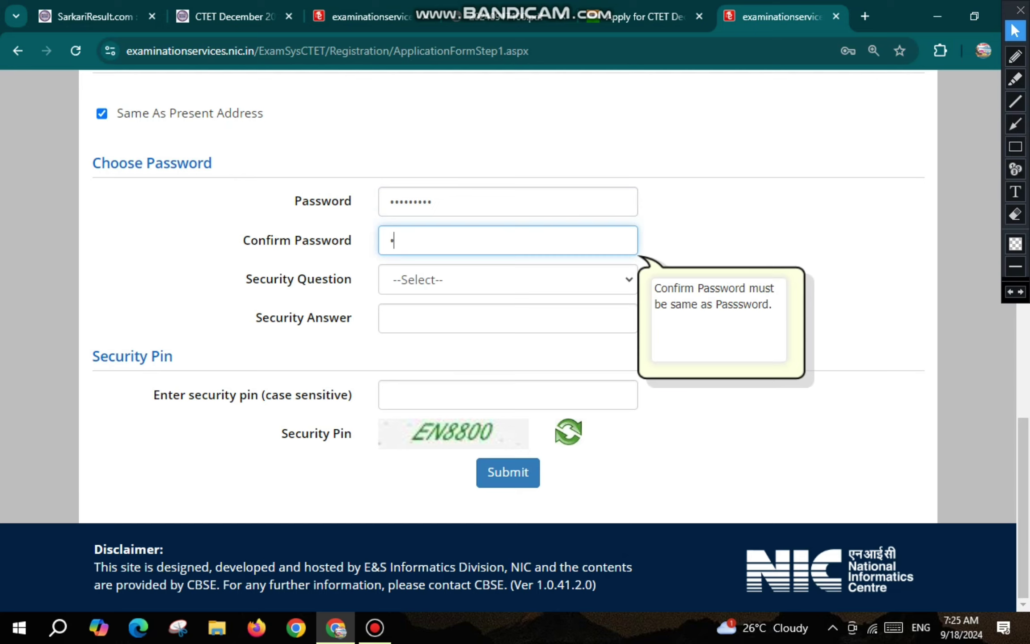
type("•••••")
Choose the favourite book security question, type its answer and the security pin, and submit.
left_click_drag(283, 279, 333, 279)
left_click(507, 280)
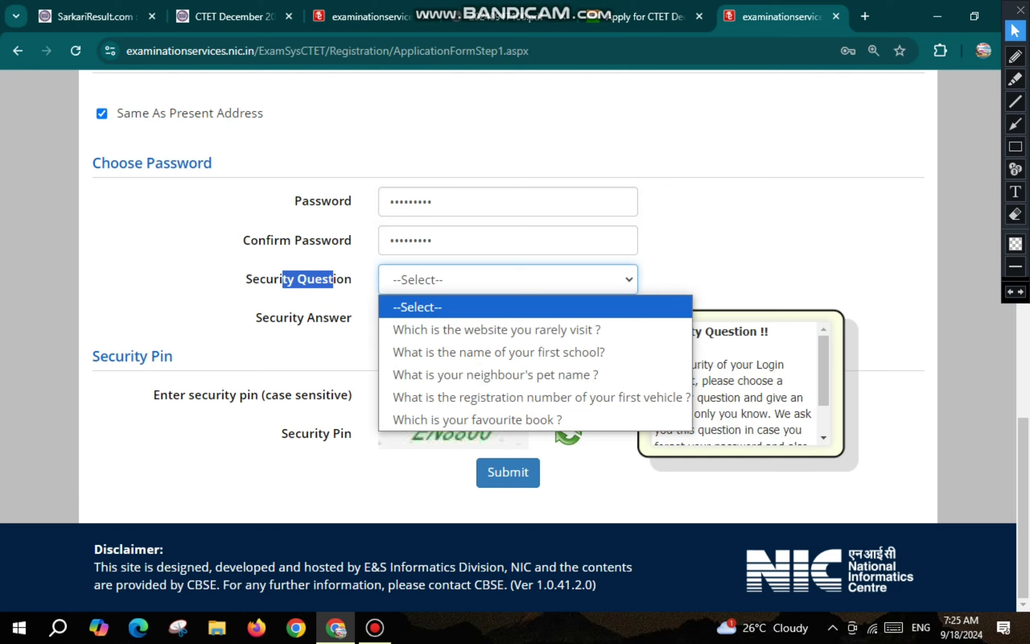
key("Down")
key("Down")
key("Down")
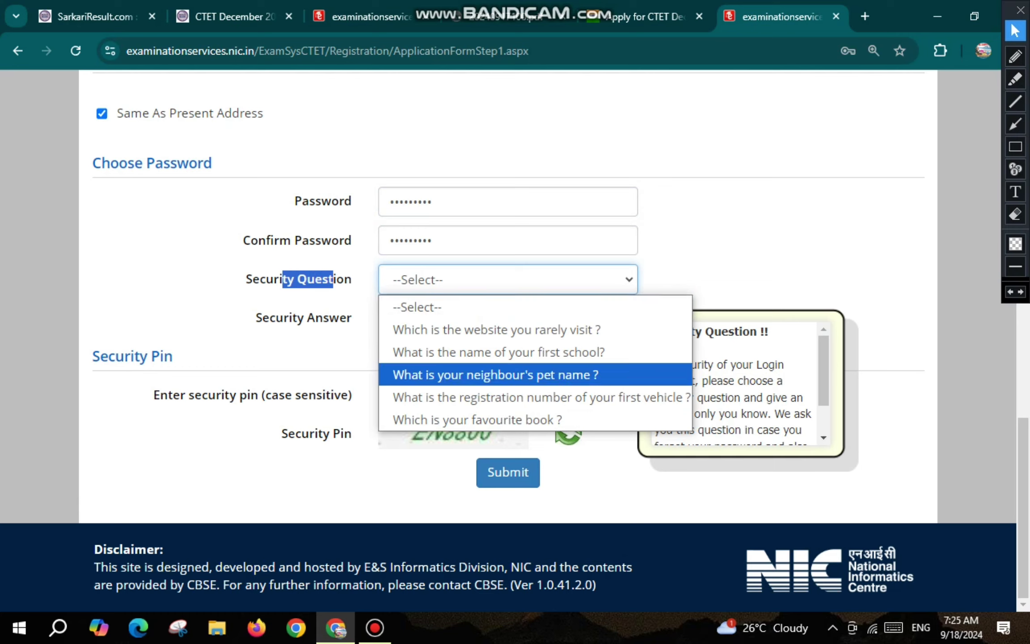
key("Down")
key("Down")
key("Return")
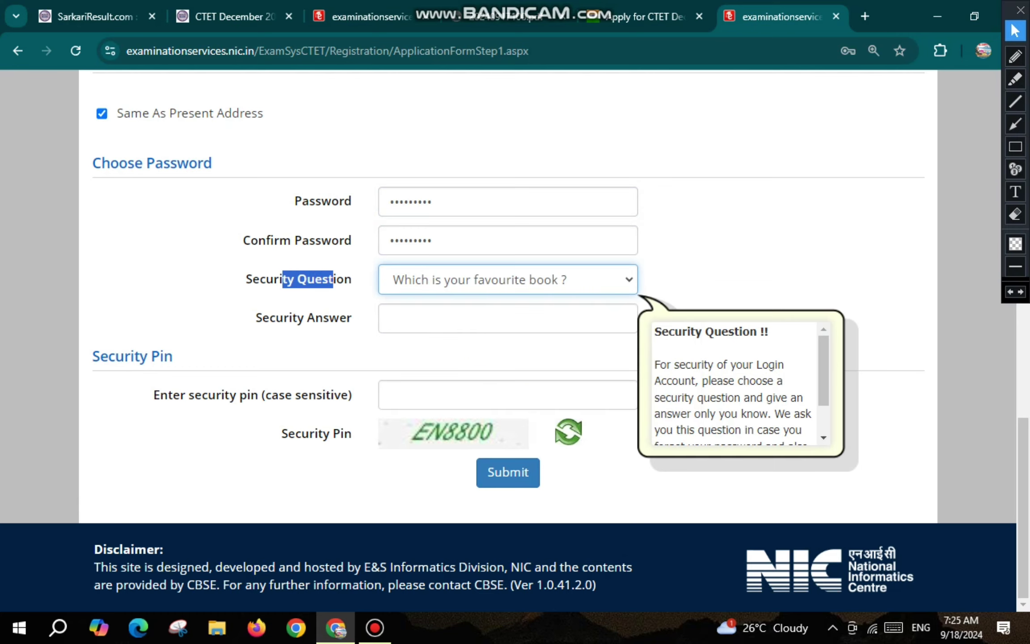
key("Tab")
type("abcde")
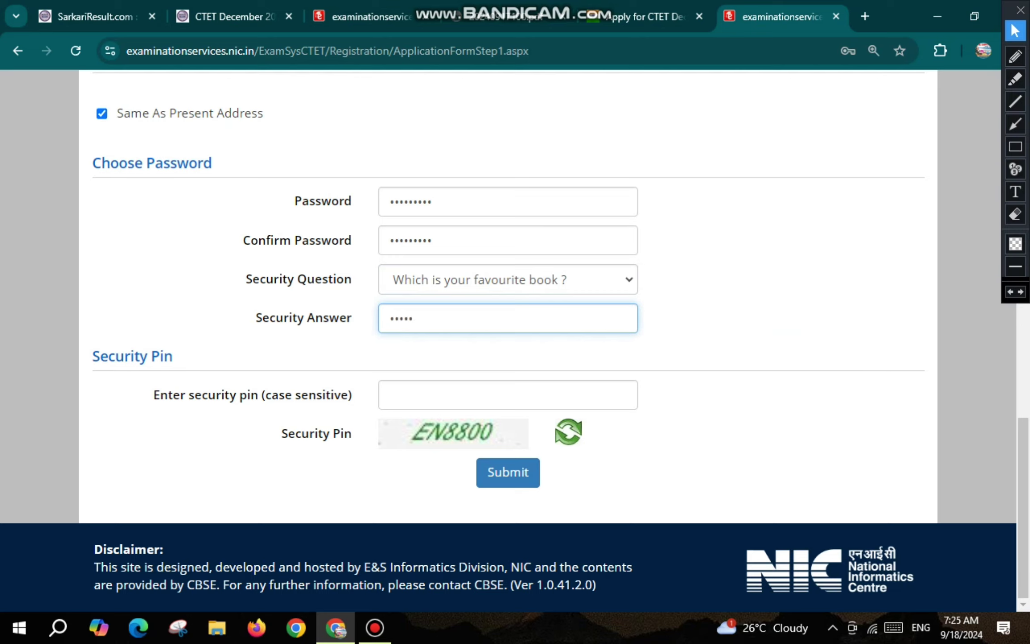
left_click(507, 394)
type("EN")
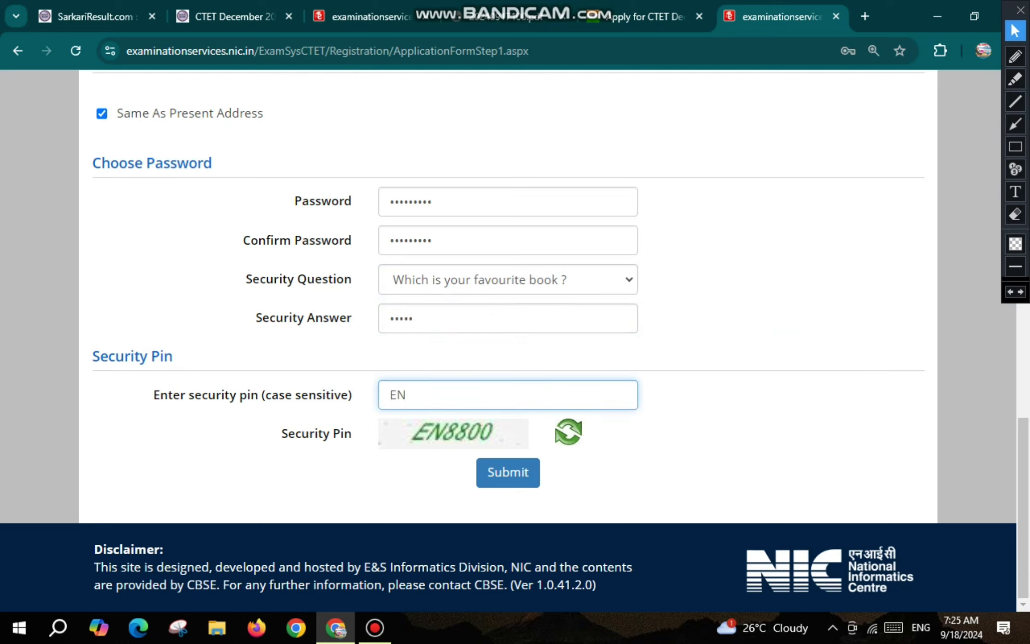
type("8800")
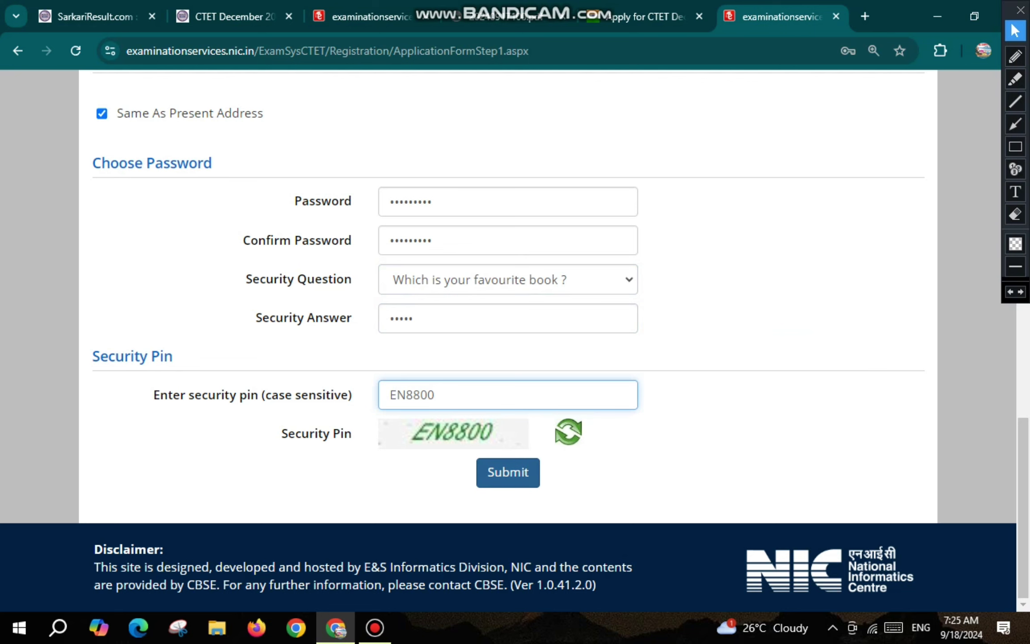
left_click(536, 468)
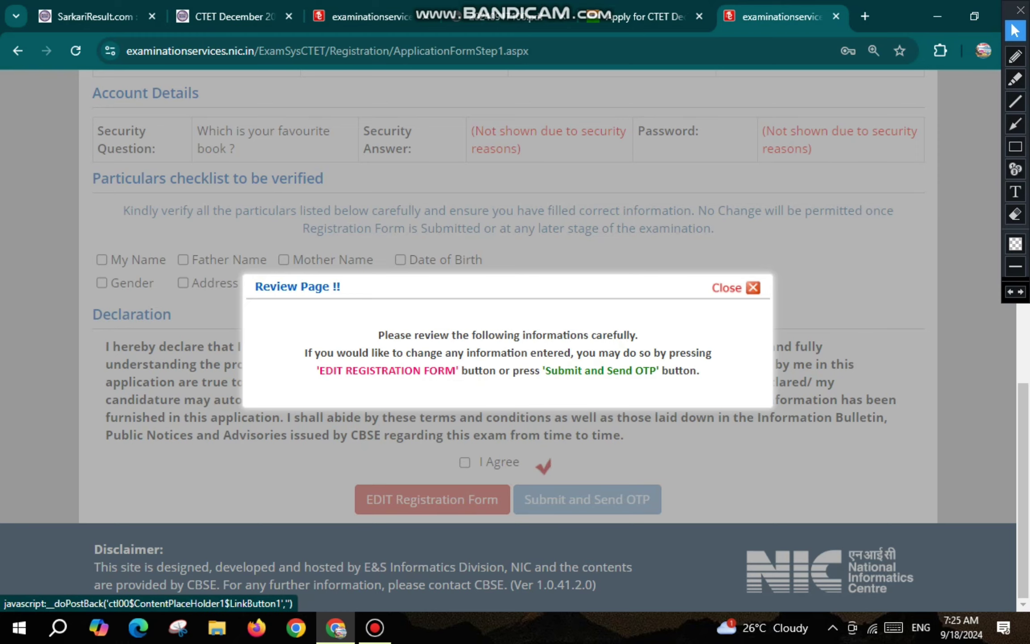
Dismiss the review notice, tick all eight particulars and the declaration, and confirm sending the OTP.
left_click(553, 460)
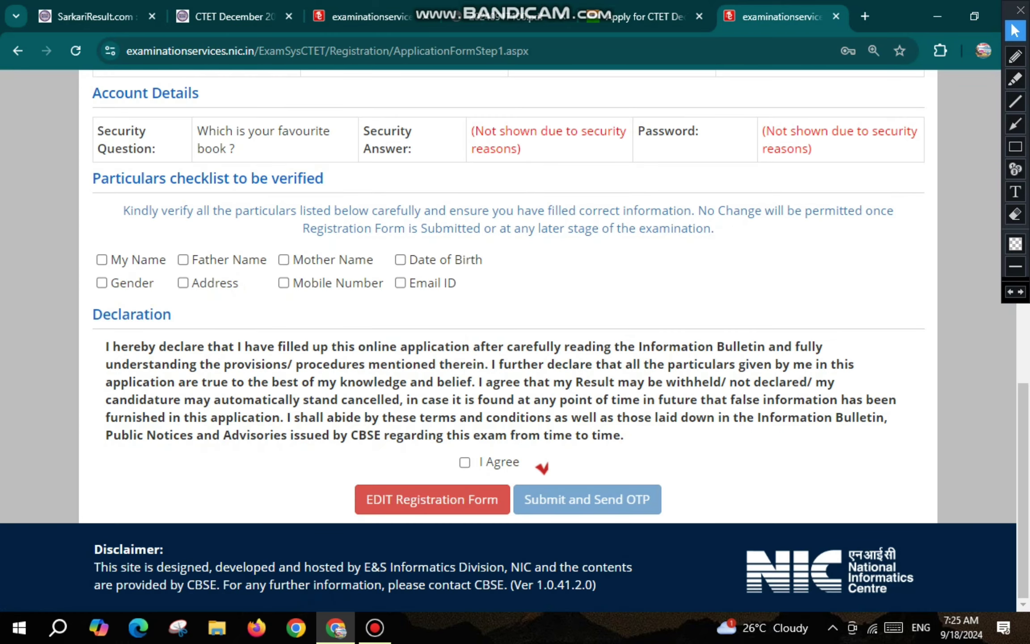
left_click(102, 260)
left_click(182, 260)
left_click(283, 259)
left_click(284, 260)
left_click(283, 259)
left_click(400, 260)
left_click(102, 283)
left_click(182, 283)
left_click(284, 282)
left_click(400, 283)
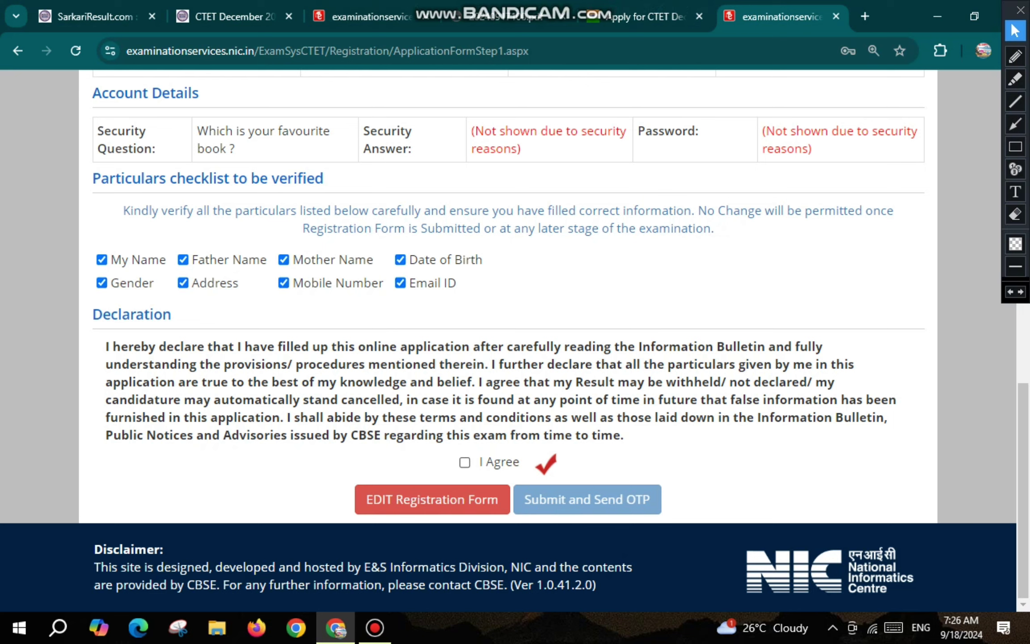
left_click(464, 462)
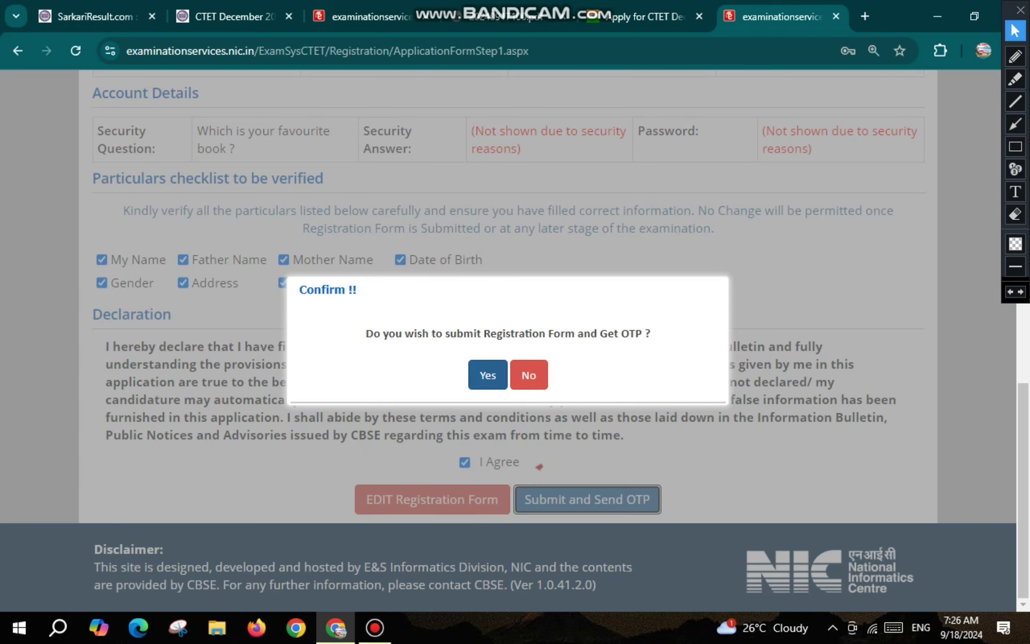
left_click(488, 375)
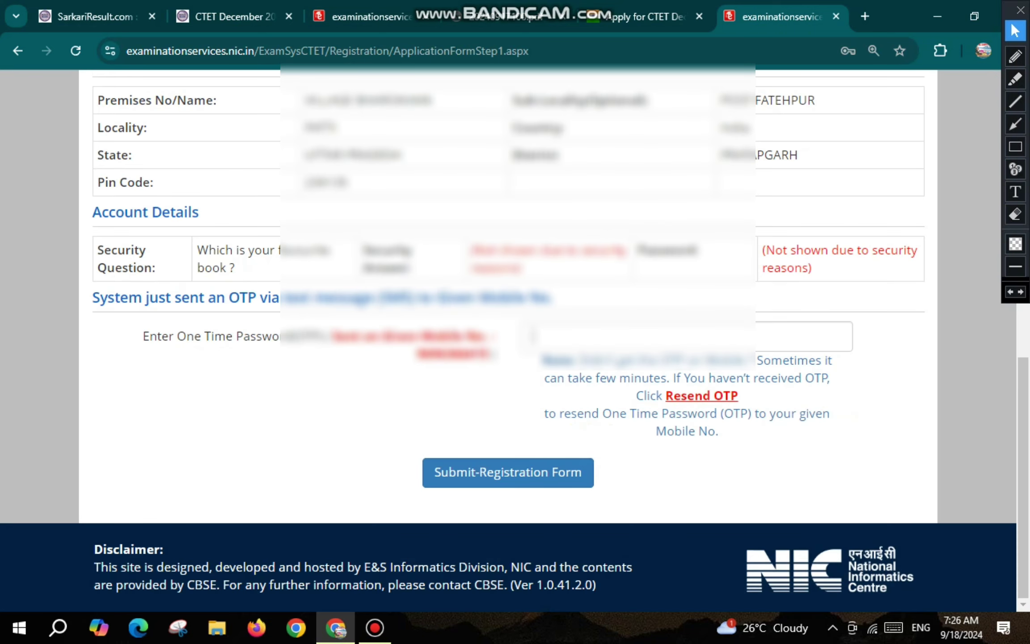
Enter the SMS one-time password and submit the registration form.
left_click(533, 336)
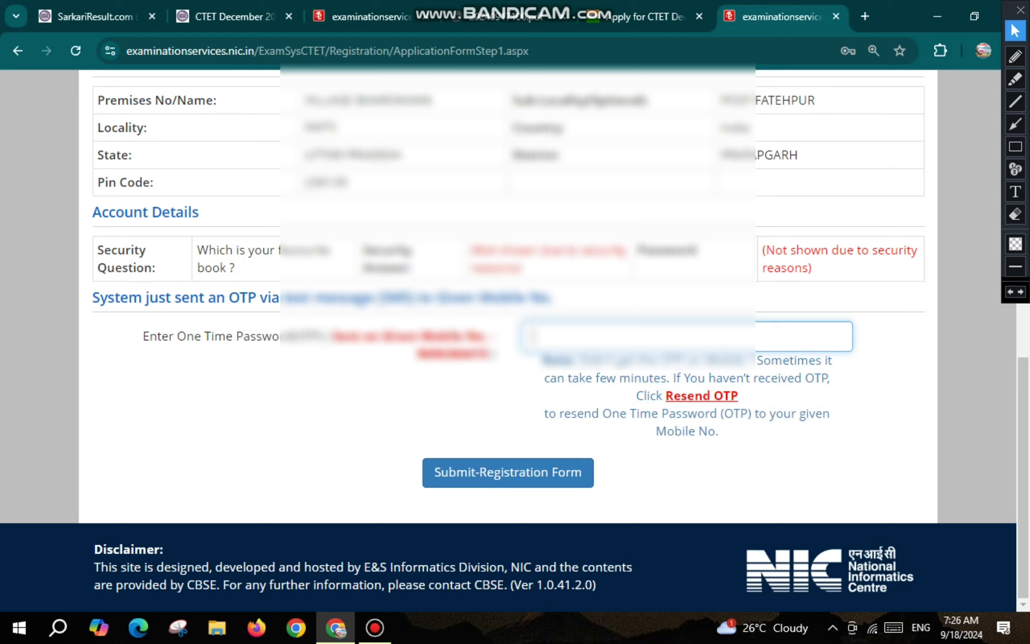
left_click(1015, 56)
mouse_move(670, 384)
left_mouse_down()
mouse_move(666, 407)
mouse_move(758, 398)
mouse_move(681, 378)
left_mouse_up()
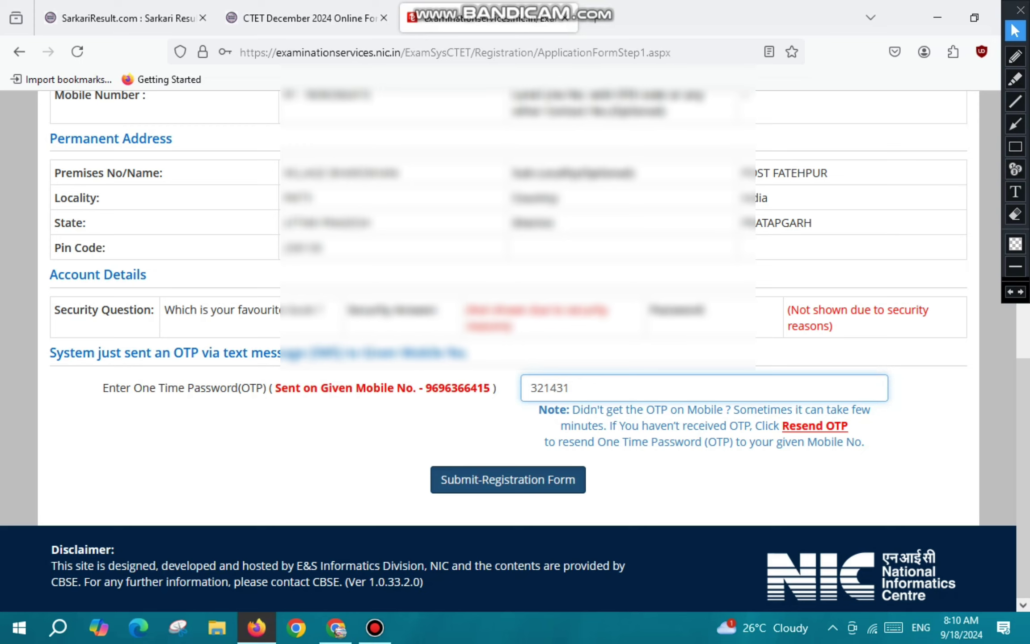
left_click(508, 479)
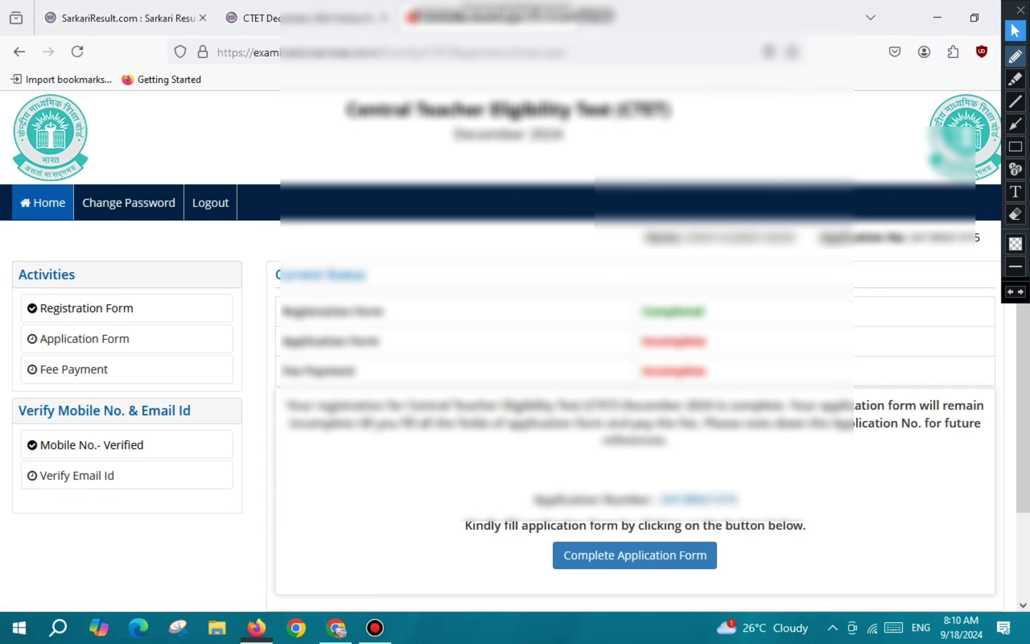
Go from Complete Application Form to the Personal Details step.
left_click(1015, 56)
left_click_drag(651, 323, 702, 319)
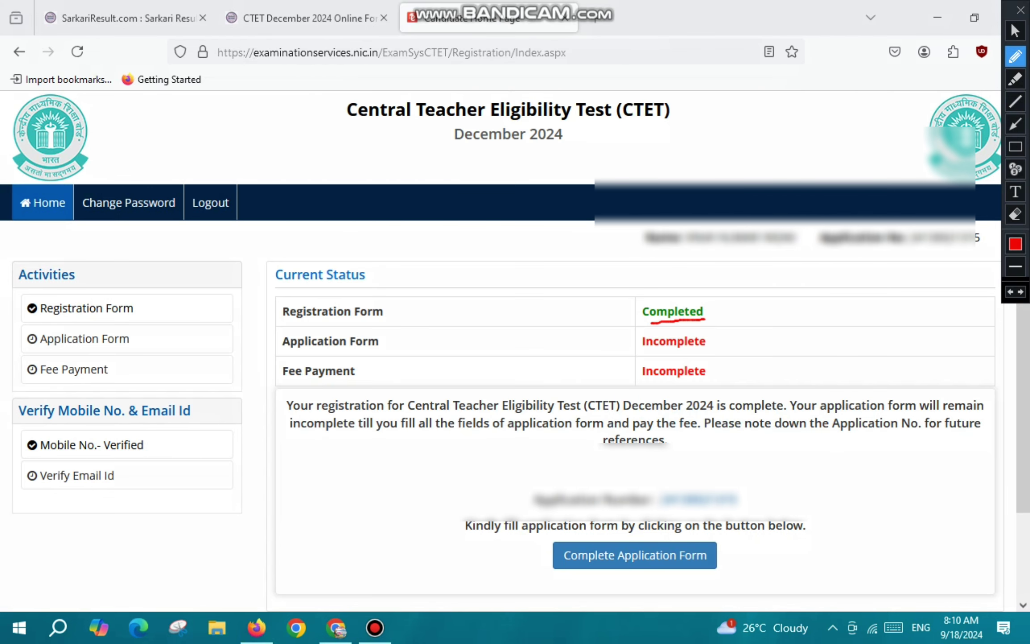
mouse_move(582, 535)
left_mouse_down()
mouse_move(541, 559)
mouse_move(737, 583)
mouse_move(647, 532)
left_mouse_up()
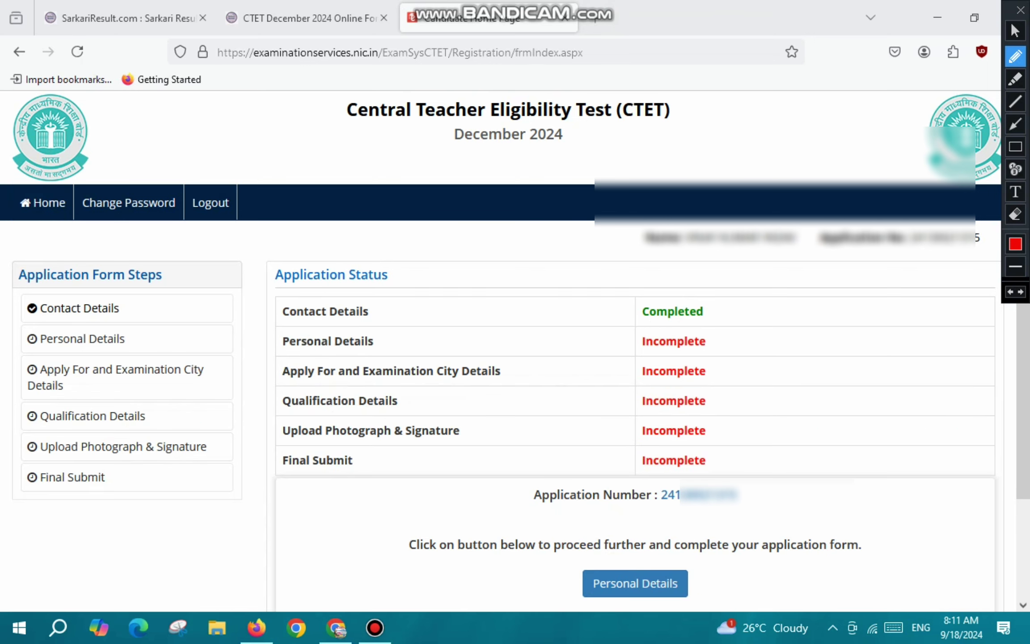
mouse_move(601, 558)
left_mouse_down()
mouse_move(567, 577)
mouse_move(647, 607)
mouse_move(662, 559)
mouse_move(586, 558)
left_mouse_up()
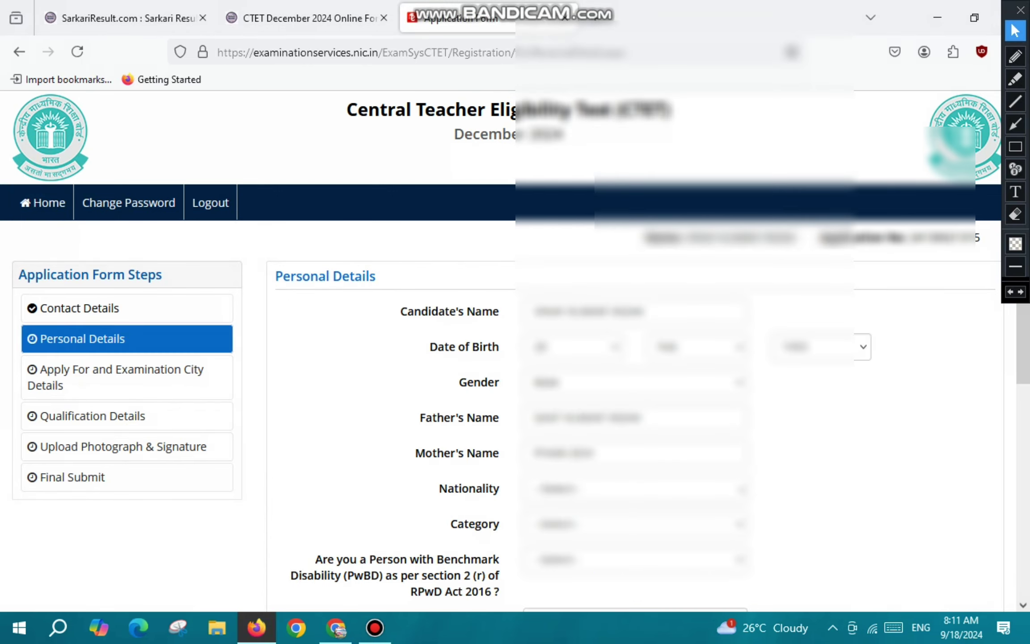
Set nationality to Indian and category to OBC- NCL.
scroll(514, 351, "down", 6)
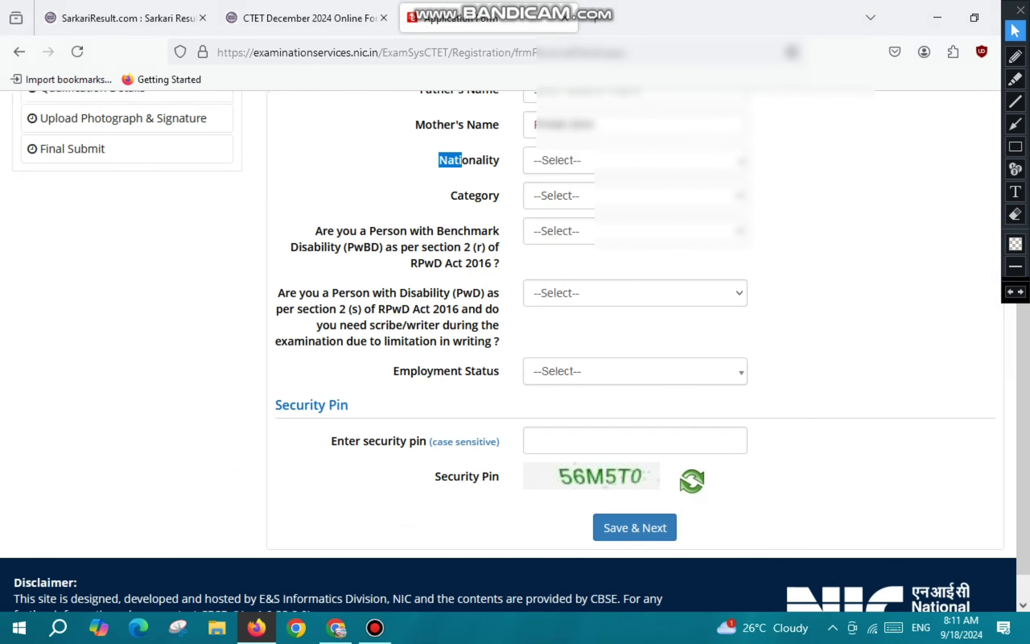
left_click(449, 160)
key("Down")
key("Return")
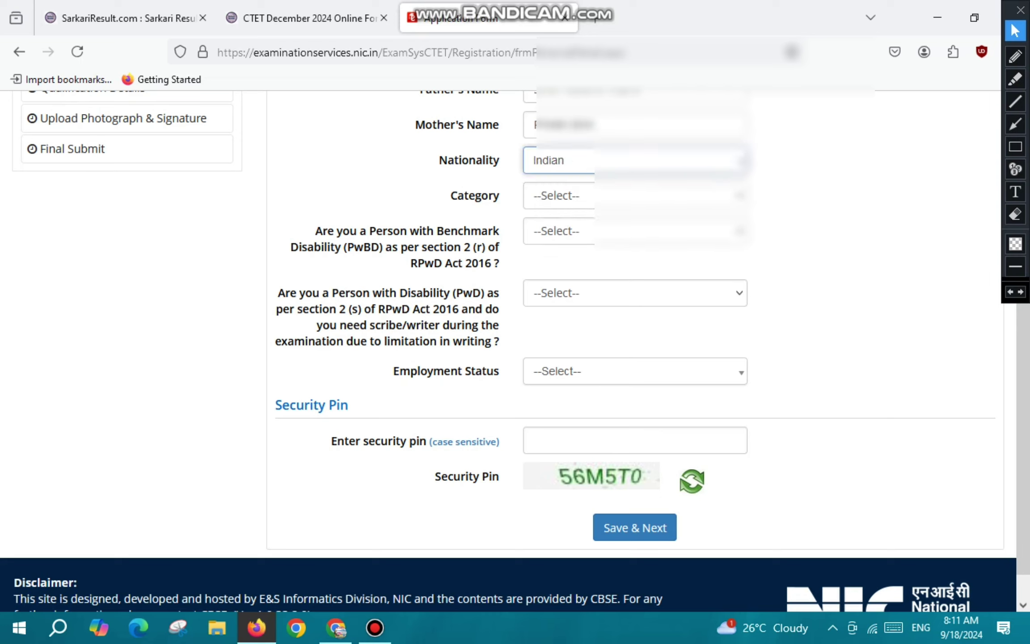
left_click_drag(450, 196, 499, 195)
key("alt+Down")
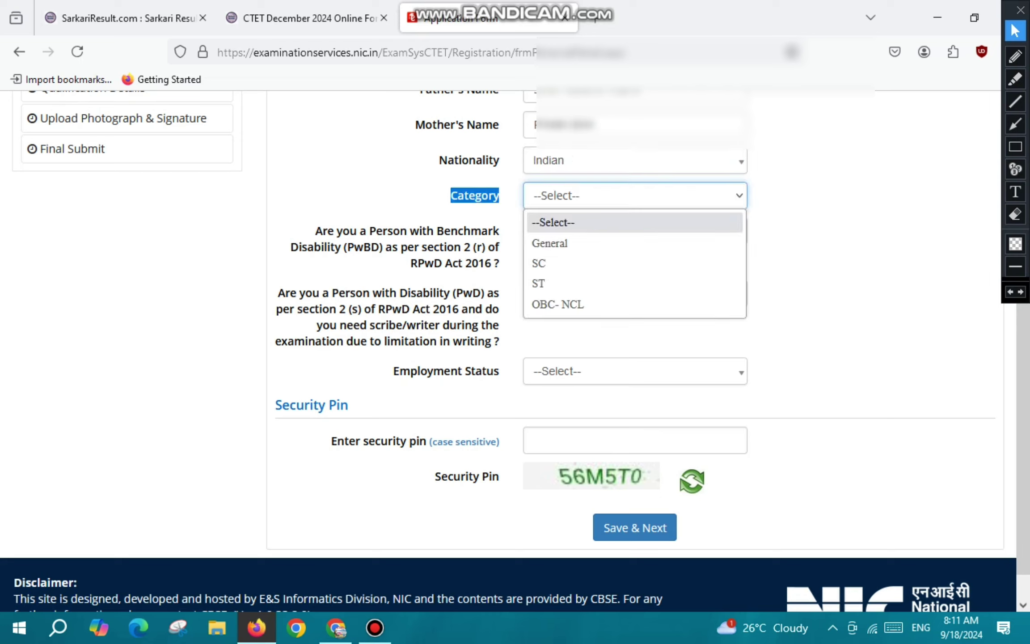
key("Down")
key("Down")
key("Down")
key("Down")
key("Escape")
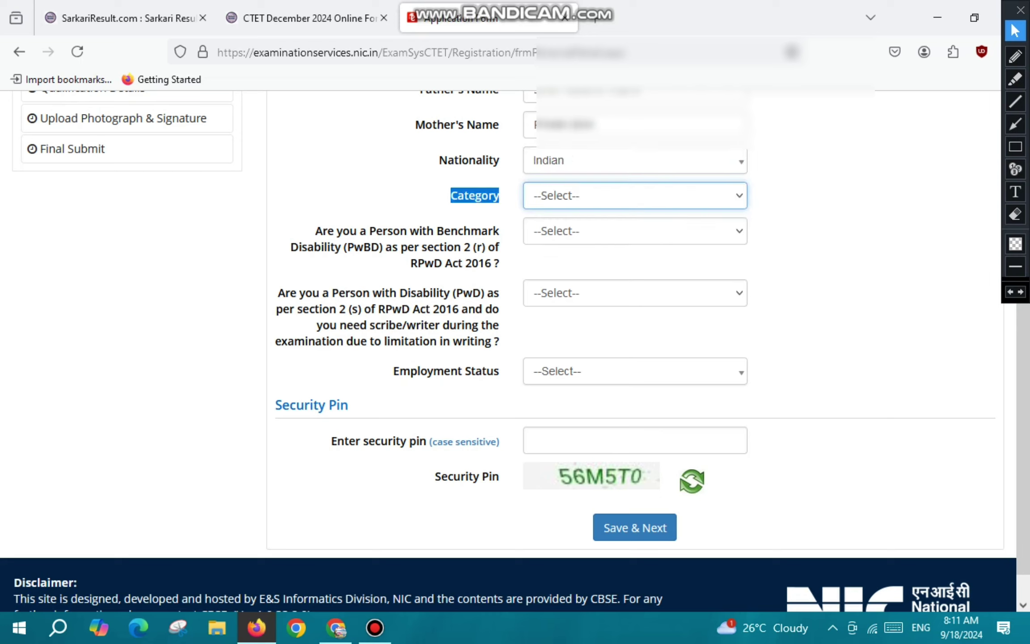
key("Down")
key("Down")
key("Down")
key("Down")
Answer No to benchmark disability and the PwD scribe question, and set Employment Status to Not Employed.
left_click_drag(316, 231, 469, 247)
left_click(634, 231)
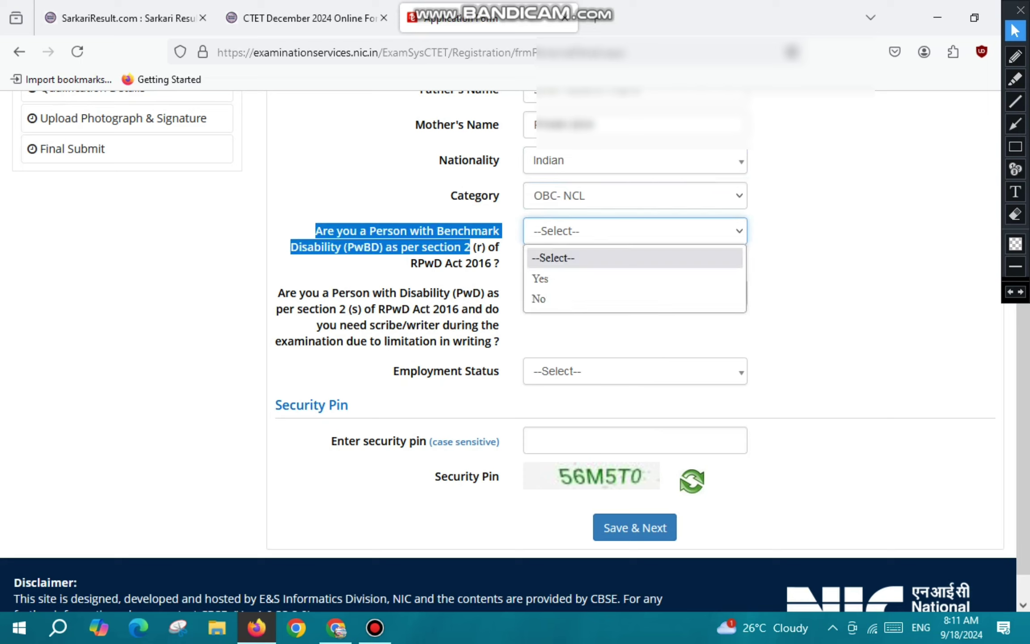
left_click(557, 299)
left_click(278, 292)
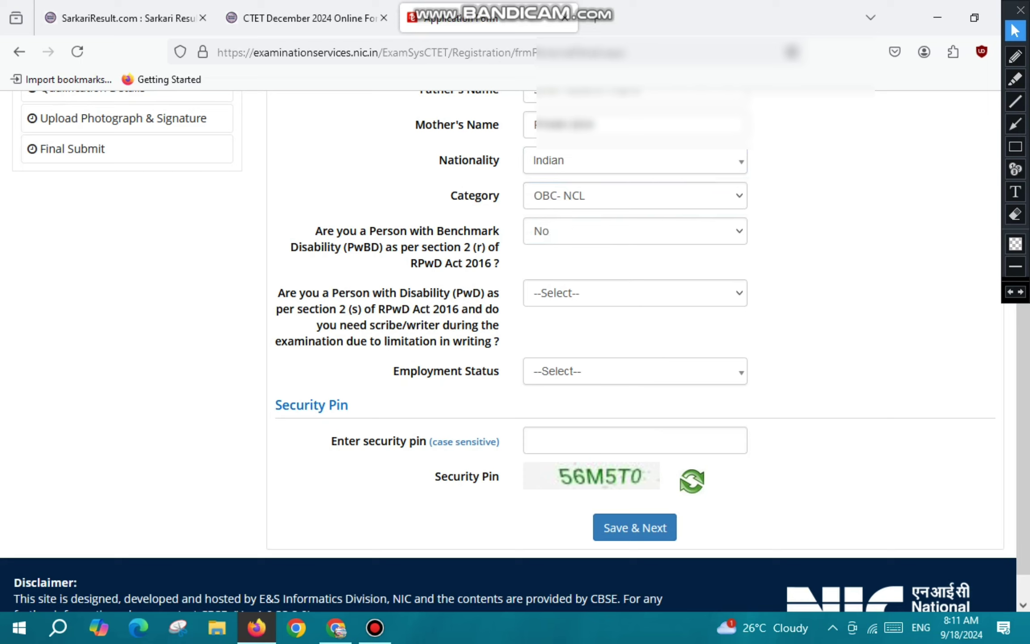
left_click_drag(277, 293, 494, 341)
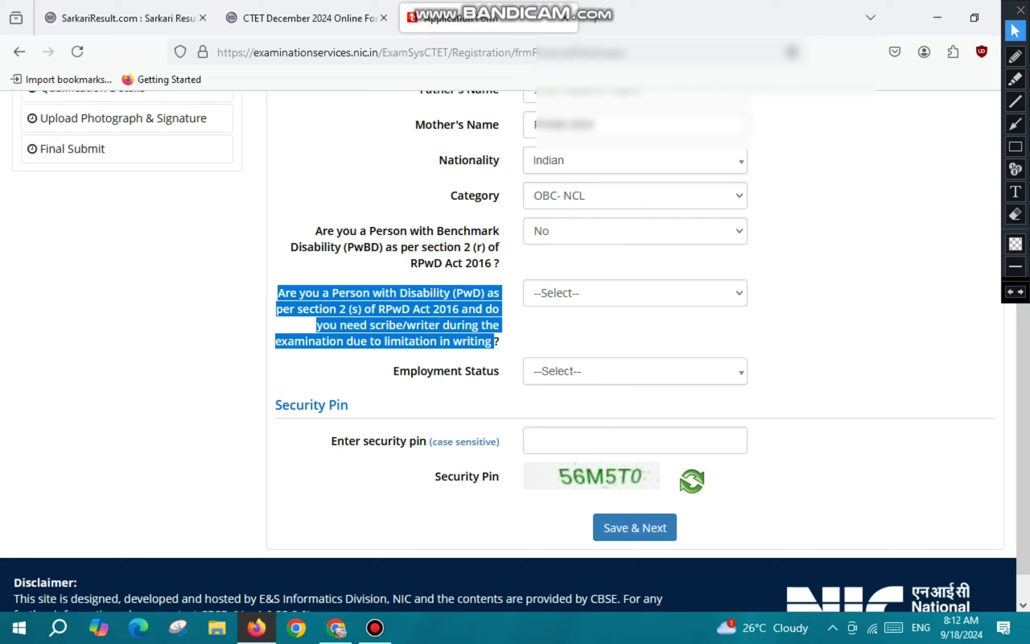
left_click(635, 293)
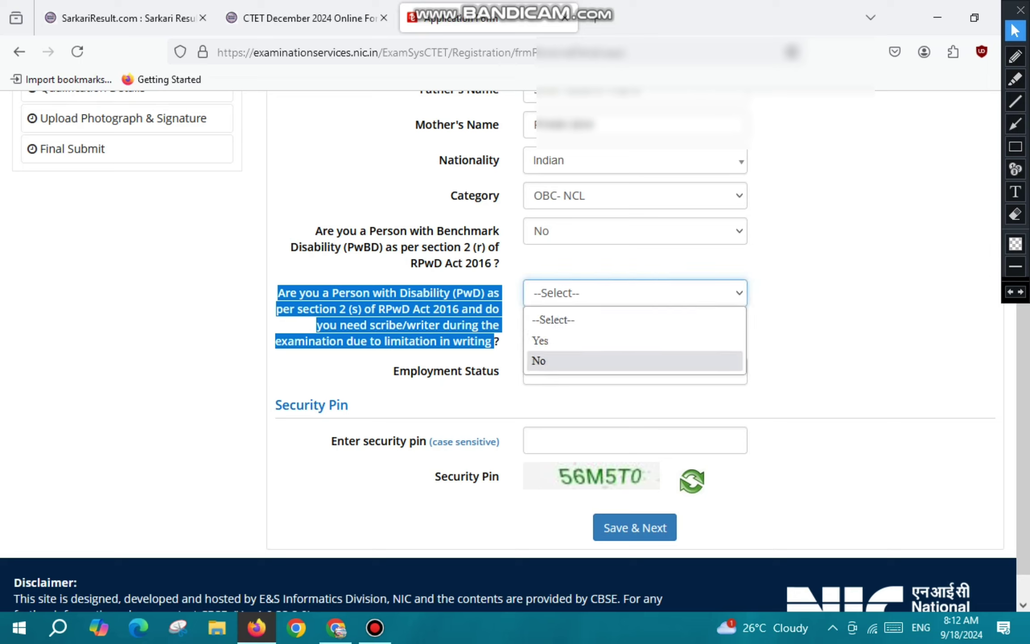
left_click(635, 360)
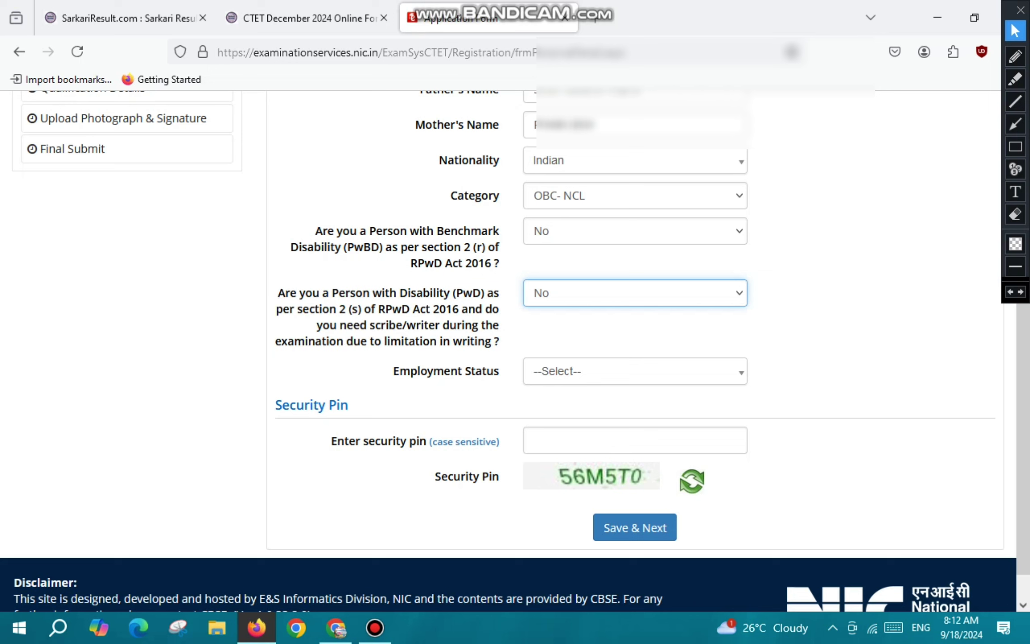
left_click(635, 371)
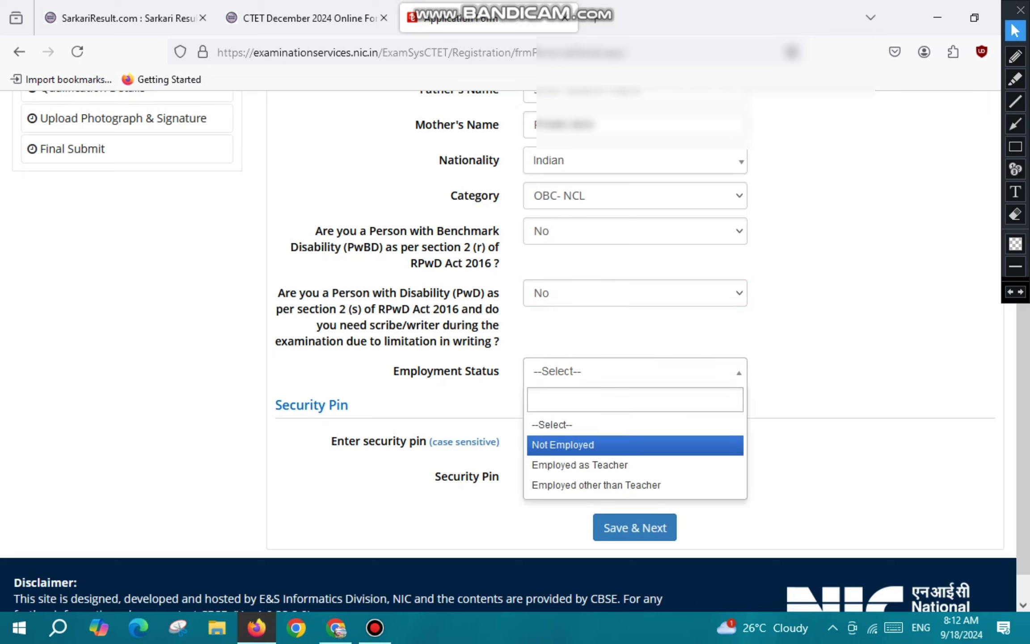
key("Return")
Enter the security pin, then save the personal details and confirm.
left_click(634, 440)
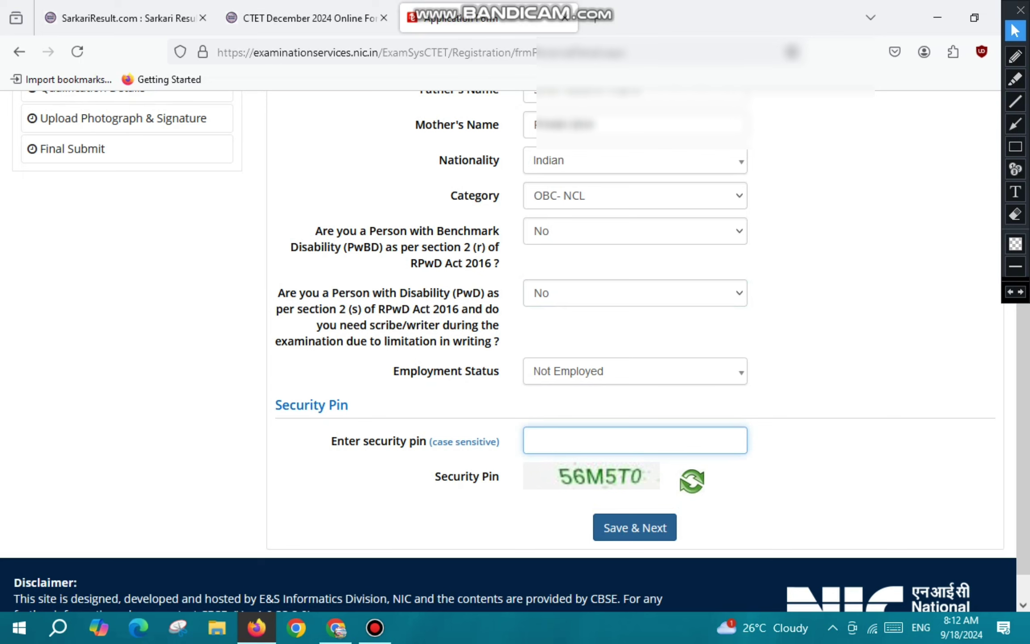
type("56M5T0")
left_click(634, 527)
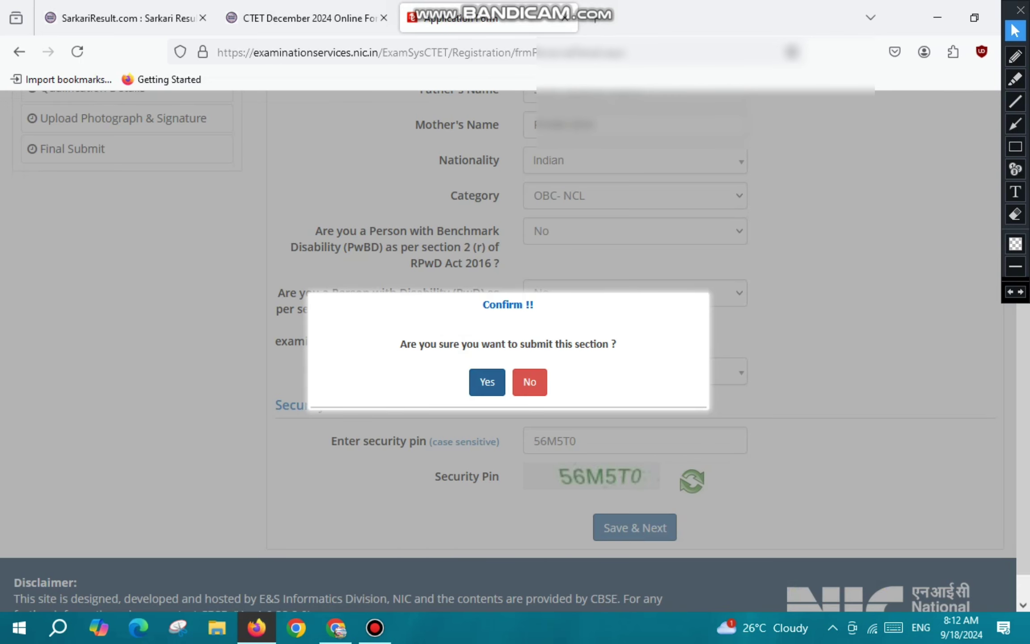
left_click(487, 382)
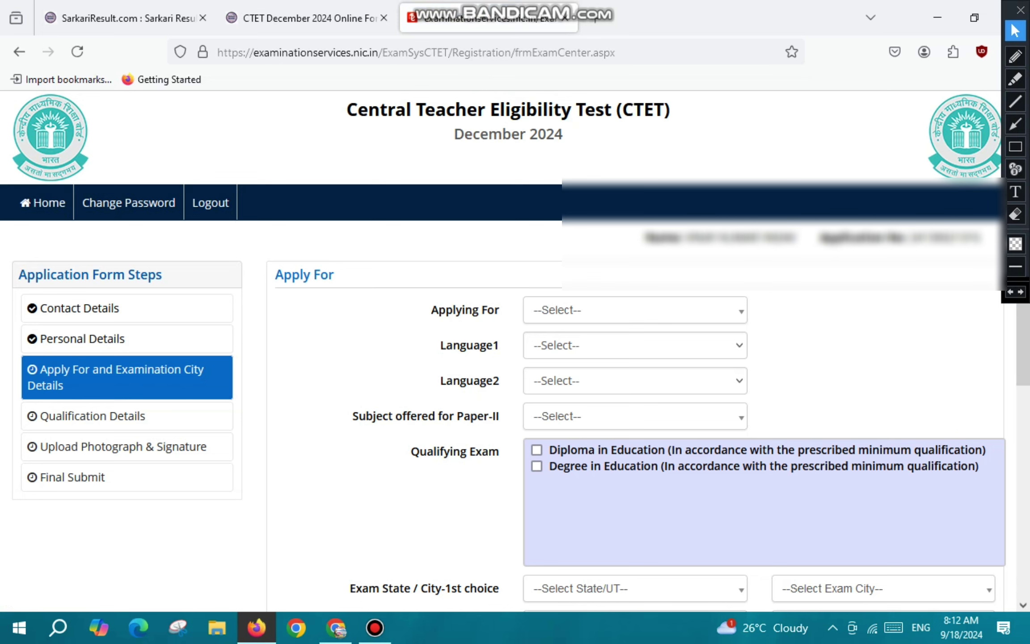
Choose Paper-II (Class VI-VIII) under Applying For, then switch to the CTET information bulletin PDF.
scroll(514, 357, "down", 3)
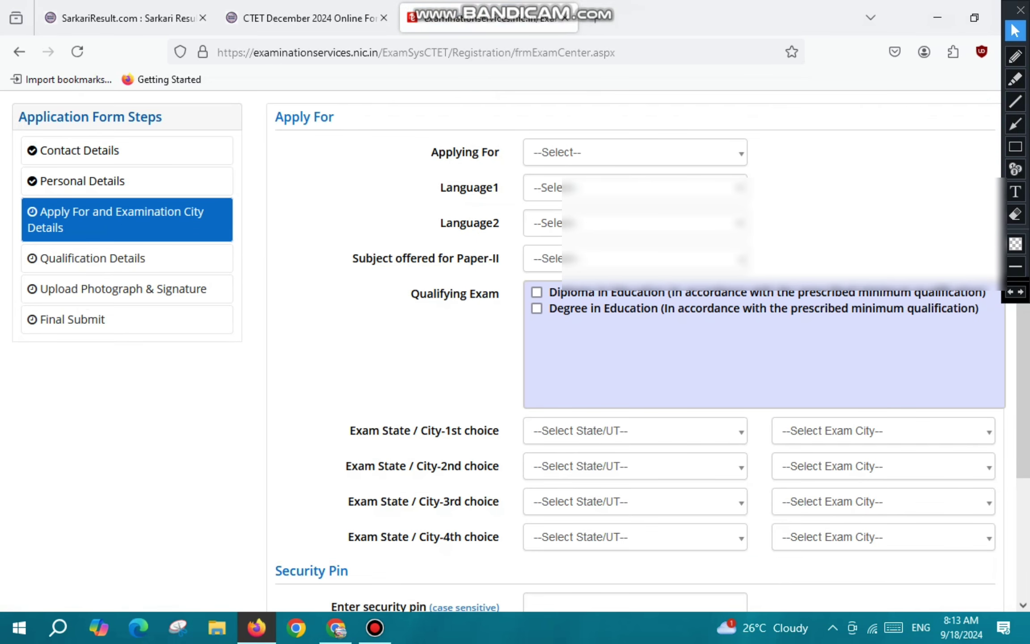
left_click_drag(431, 152, 499, 152)
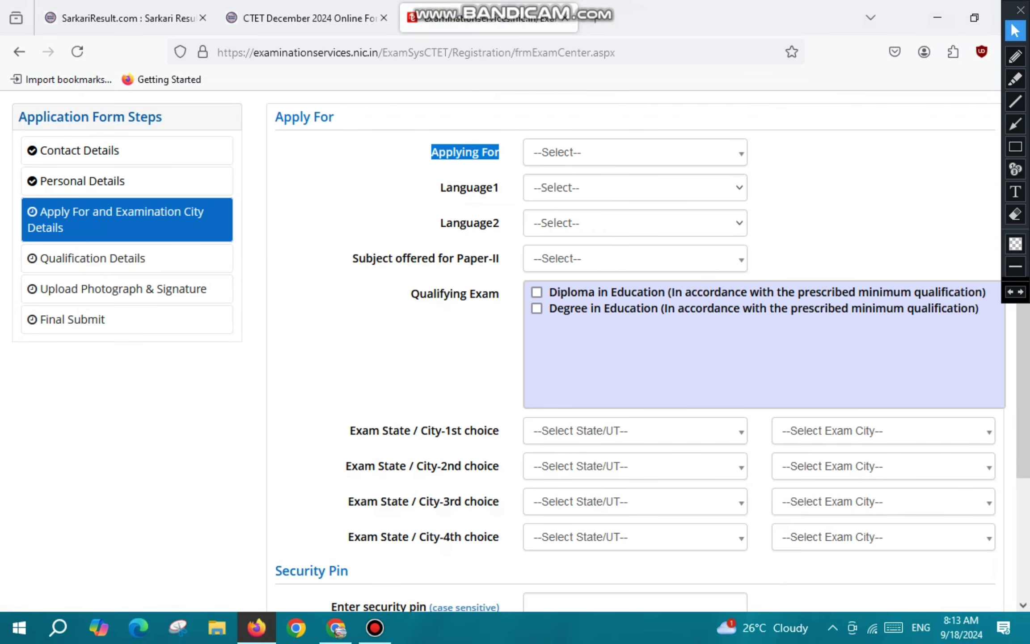
left_click(635, 152)
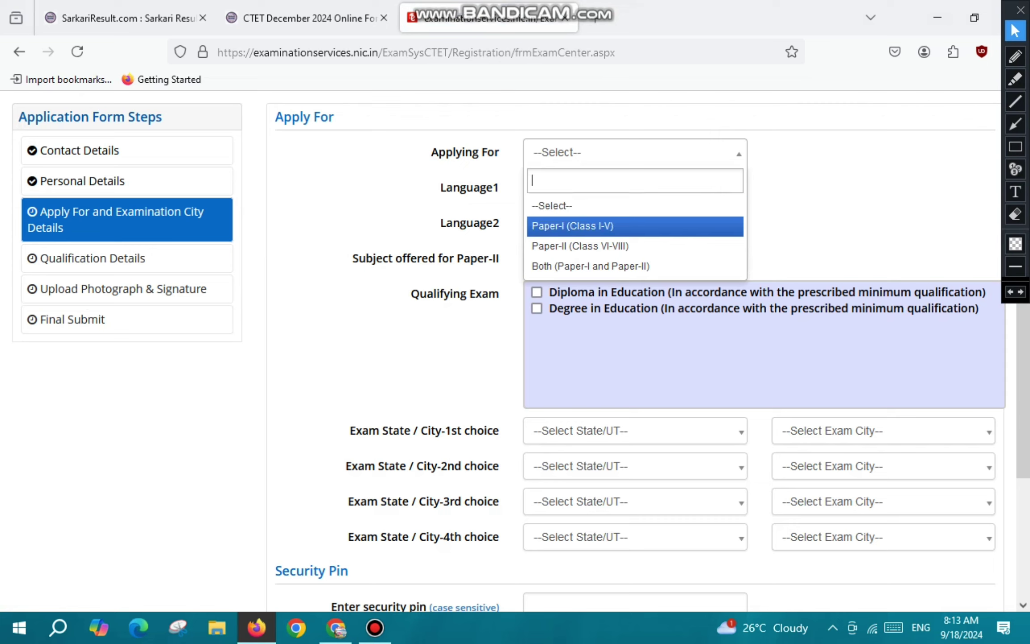
key("Down")
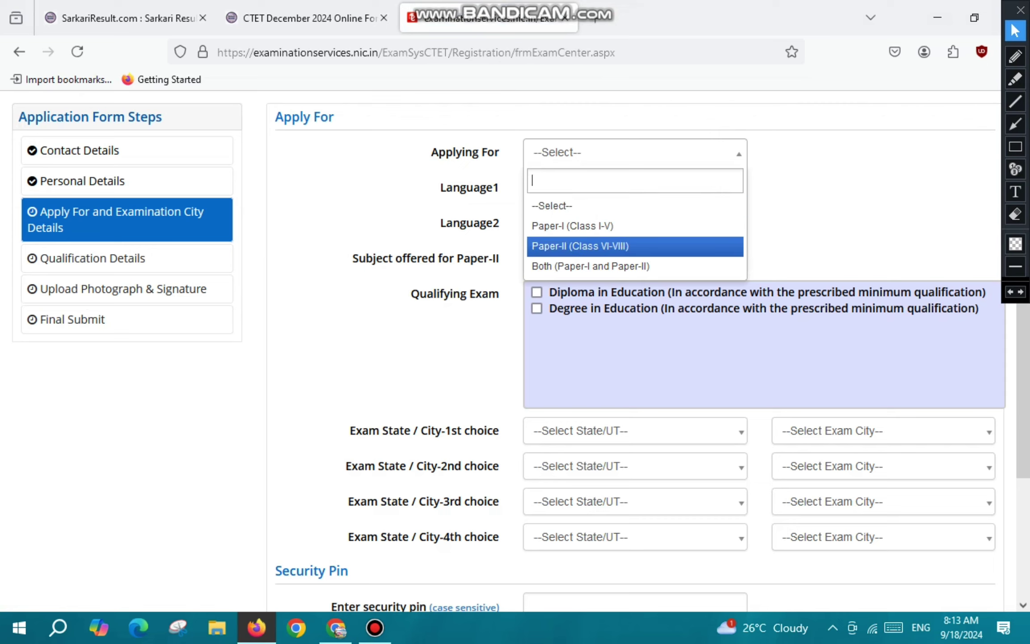
key("Down")
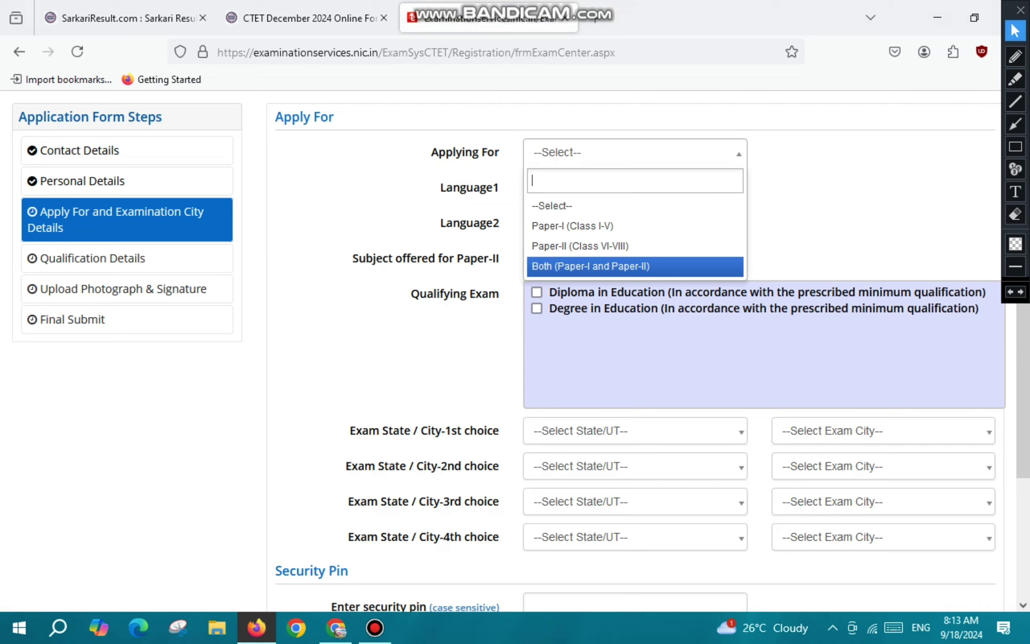
key("Up")
key("Up")
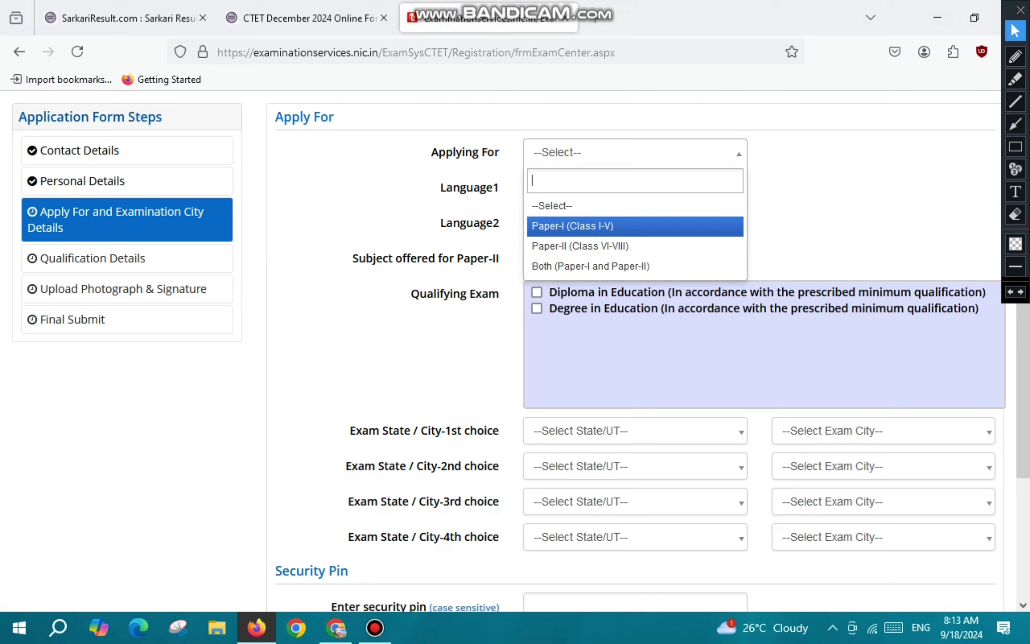
key("Down")
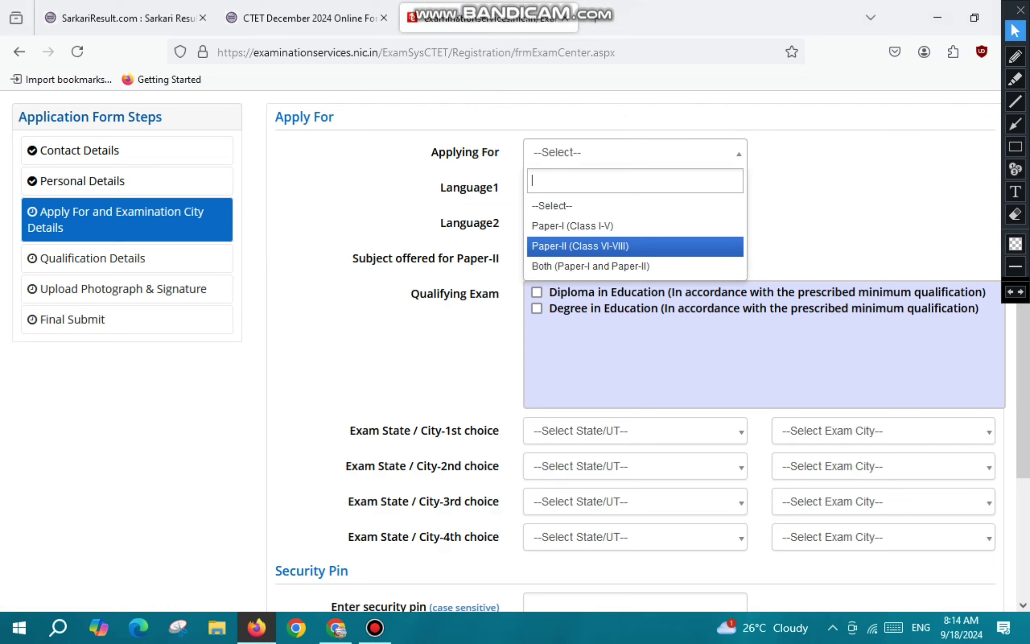
key("Return")
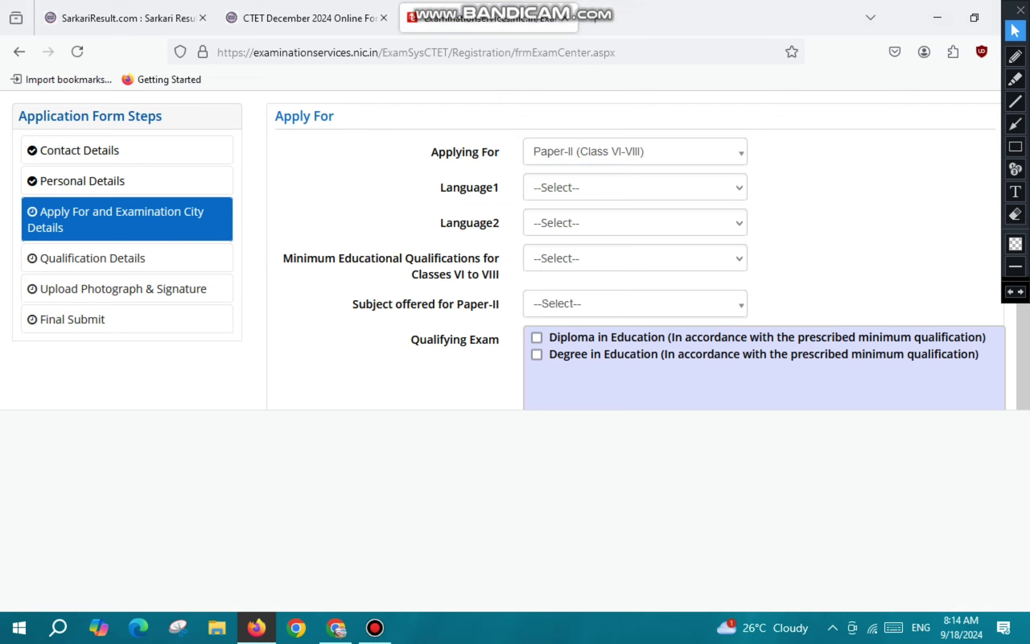
key("alt+Tab")
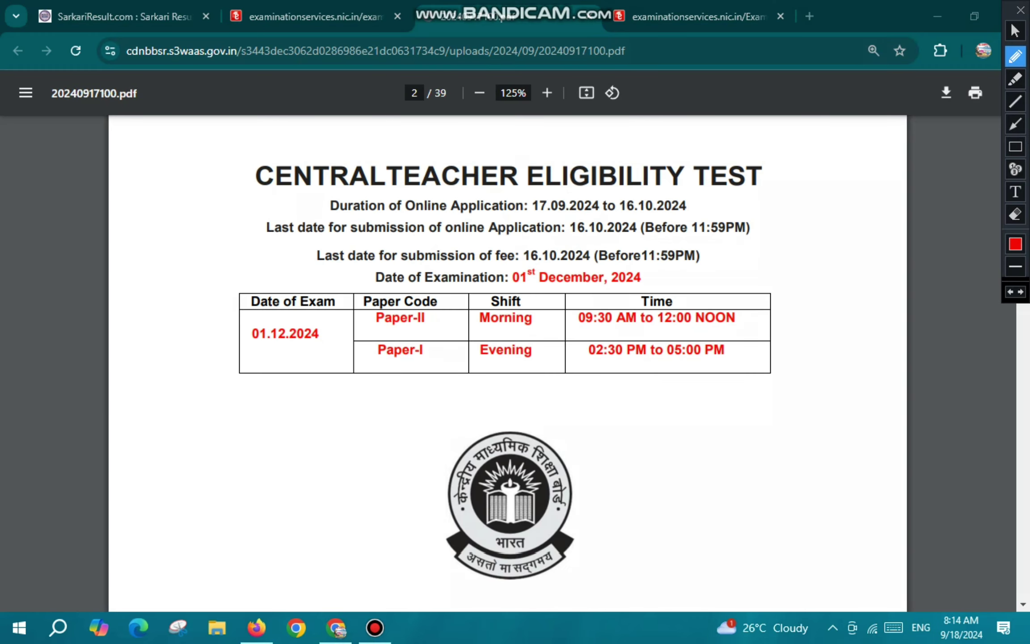
Underline the Paper-II and Paper-I shifts and the 02:30–05:00 PM timing, and circle 01.12.2024.
left_click_drag(371, 326, 726, 329)
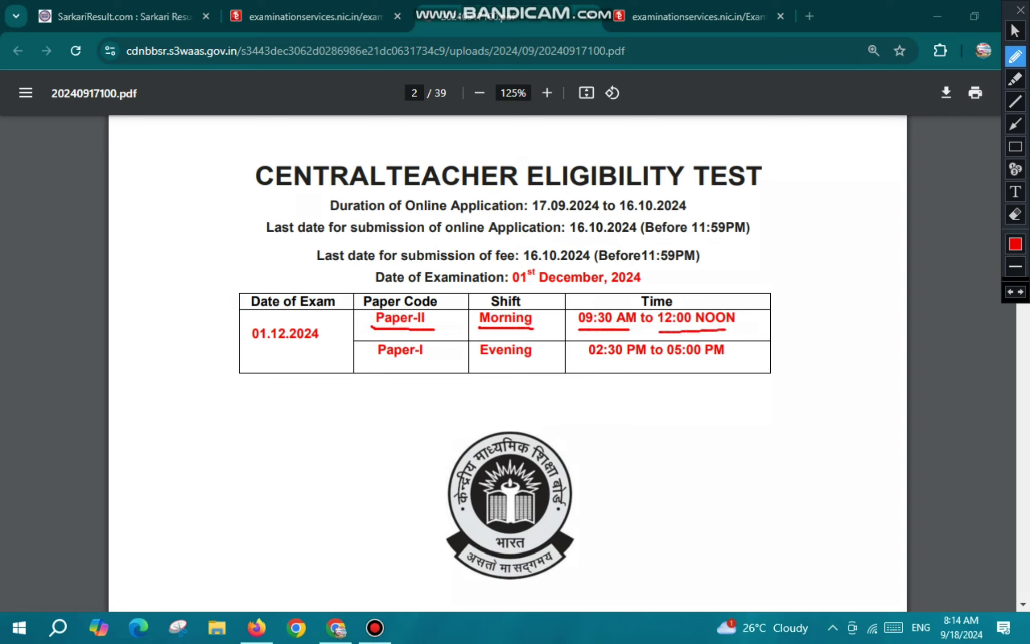
left_click_drag(383, 365, 532, 363)
left_click(604, 362)
left_click_drag(603, 361, 734, 360)
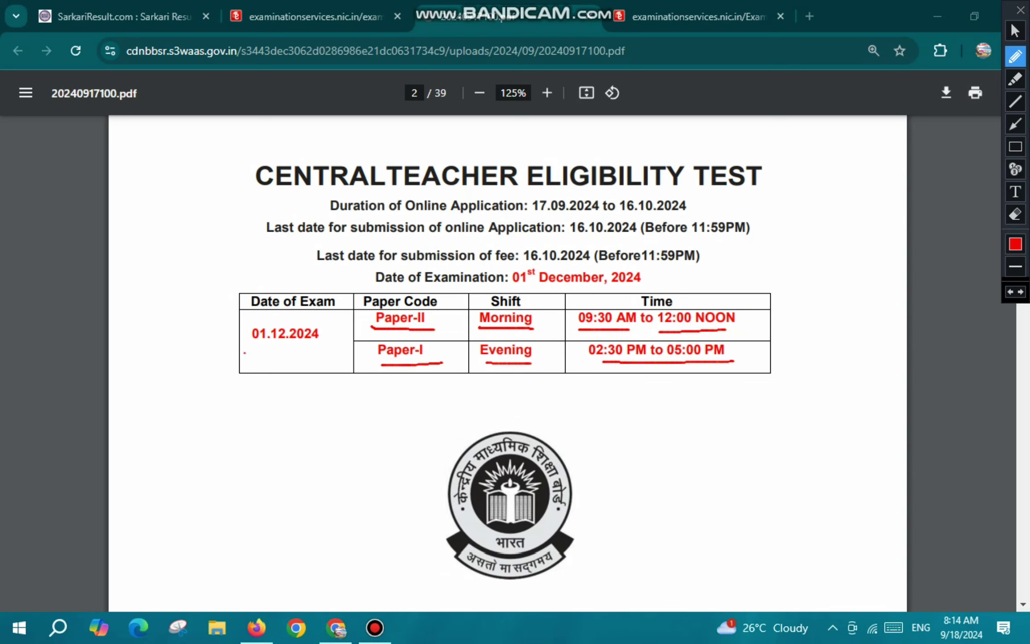
mouse_move(245, 352)
left_mouse_down()
mouse_move(329, 339)
mouse_move(302, 312)
mouse_move(251, 318)
mouse_move(241, 344)
mouse_move(287, 360)
left_mouse_up()
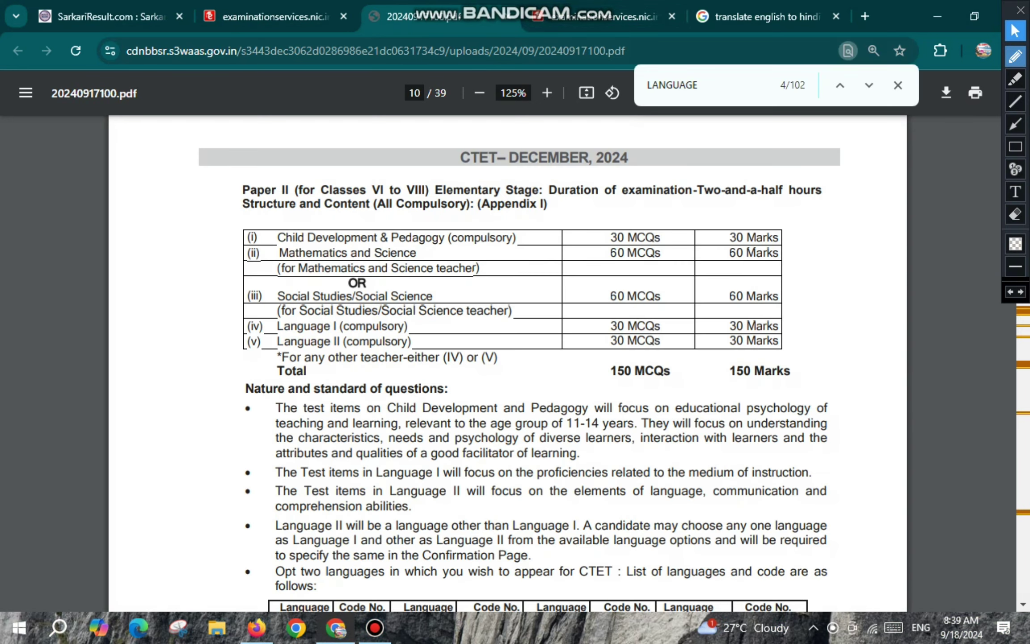
Red-mark Paper II's heading, subject rows and Language I/II rows, then return to the application form.
left_click(1016, 57)
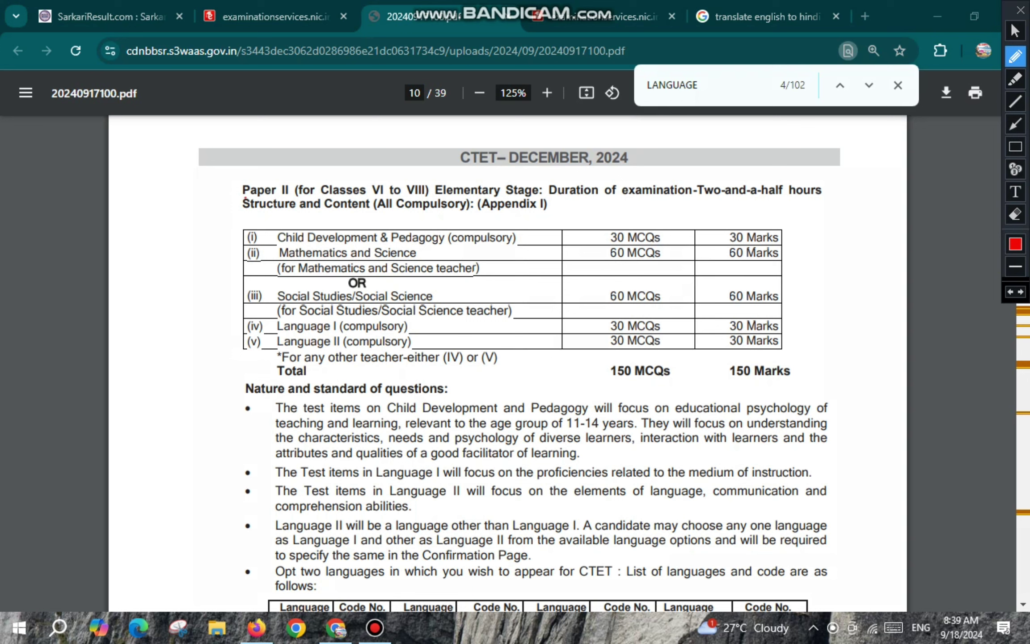
left_click_drag(244, 199, 321, 197)
left_click_drag(519, 237, 554, 224)
left_click_drag(429, 254, 456, 247)
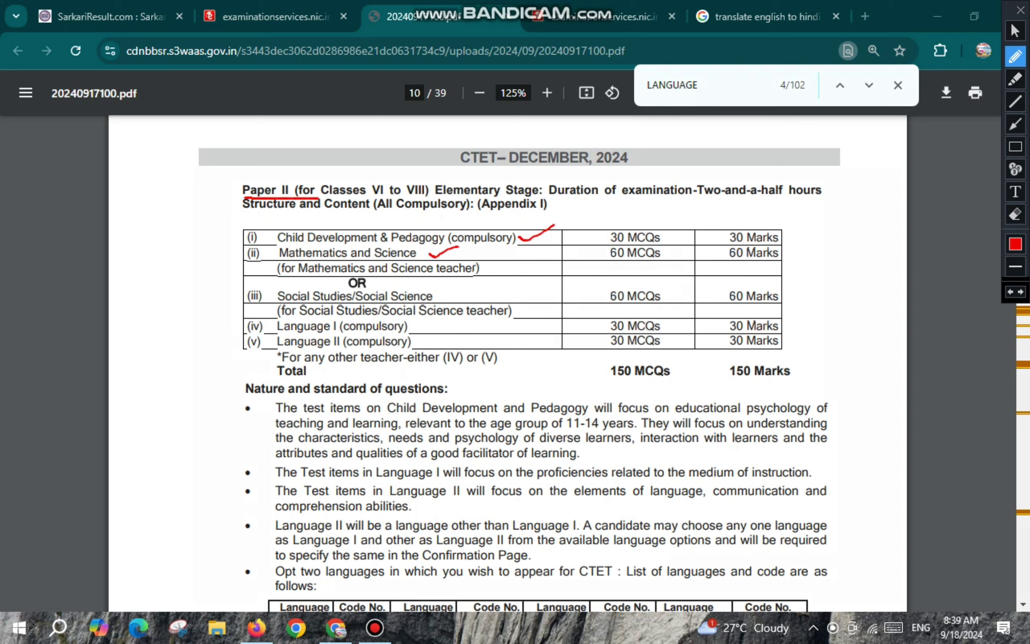
mouse_move(329, 275)
left_mouse_down()
mouse_move(428, 275)
mouse_move(375, 283)
mouse_move(352, 303)
mouse_move(391, 315)
left_mouse_up()
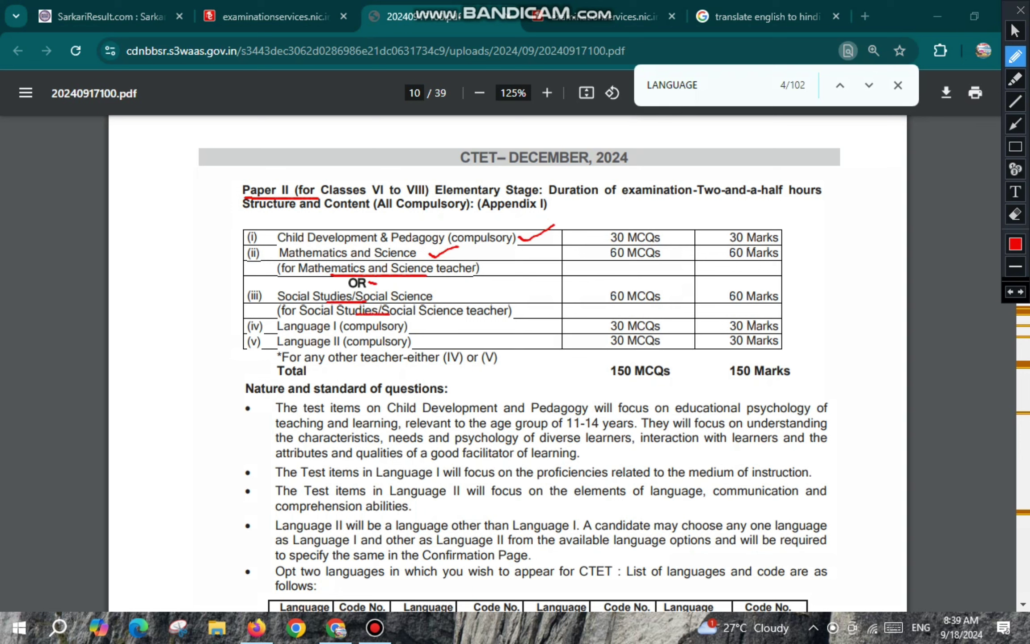
left_click_drag(309, 332, 379, 332)
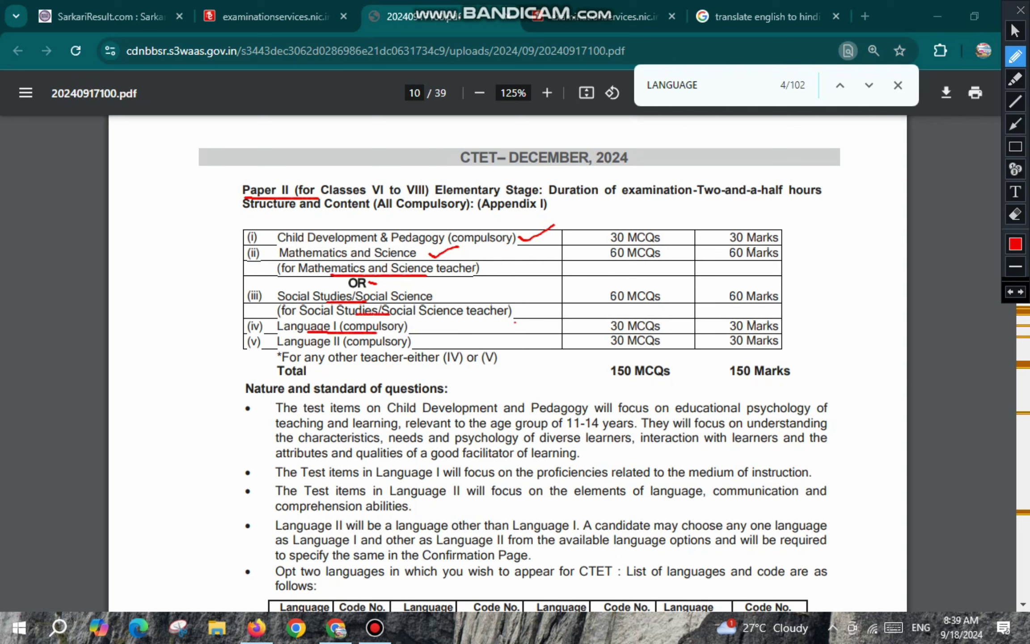
mouse_move(515, 321)
left_mouse_down()
mouse_move(522, 332)
mouse_move(590, 327)
mouse_move(581, 332)
left_mouse_up()
mouse_move(365, 344)
left_mouse_down()
mouse_move(496, 348)
mouse_move(502, 334)
mouse_move(578, 350)
left_mouse_up()
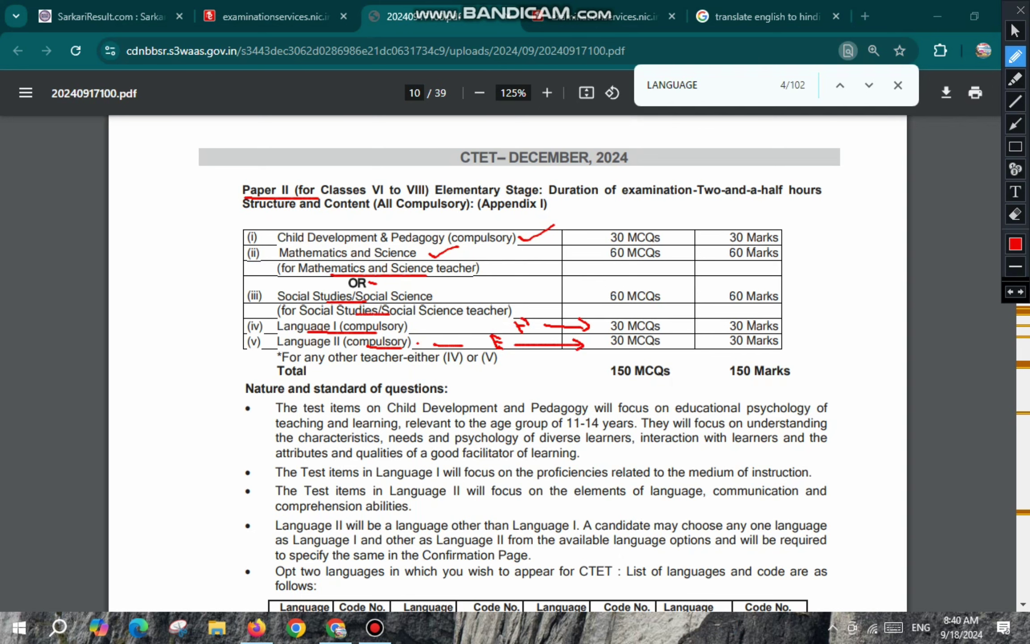
key("alt+Tab")
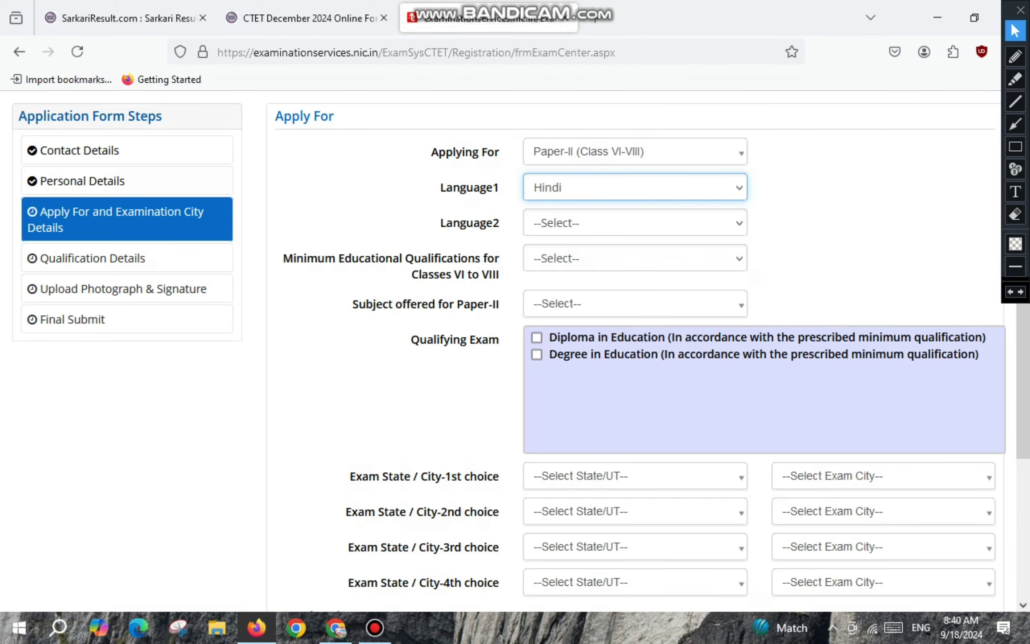
Keep Hindi as Language1 and choose English as Language2.
left_click(635, 187)
left_click(635, 187)
left_click_drag(460, 223, 492, 223)
left_click(635, 222)
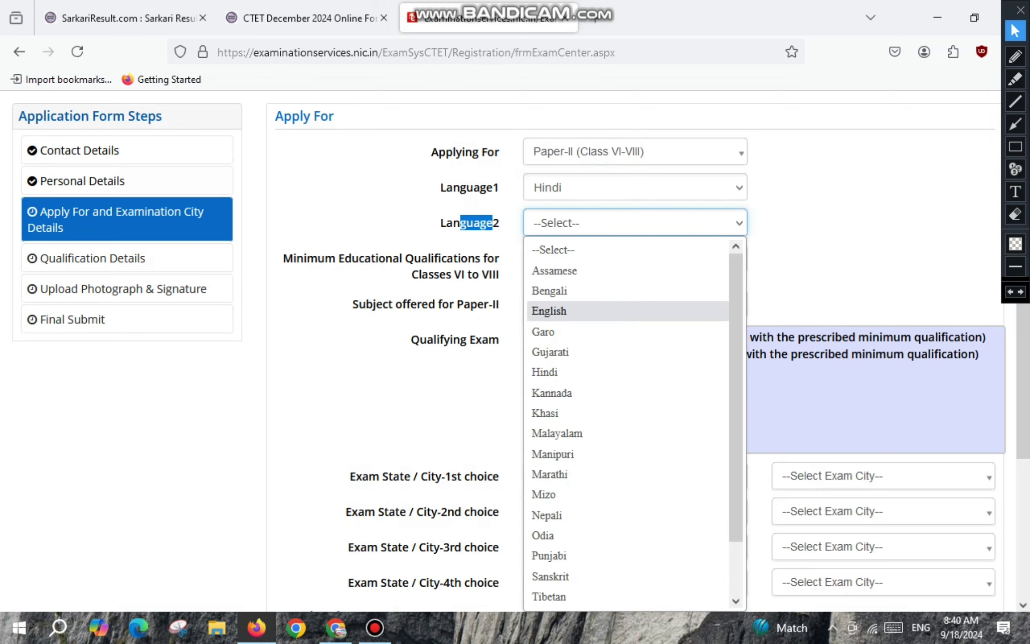
left_click(549, 311)
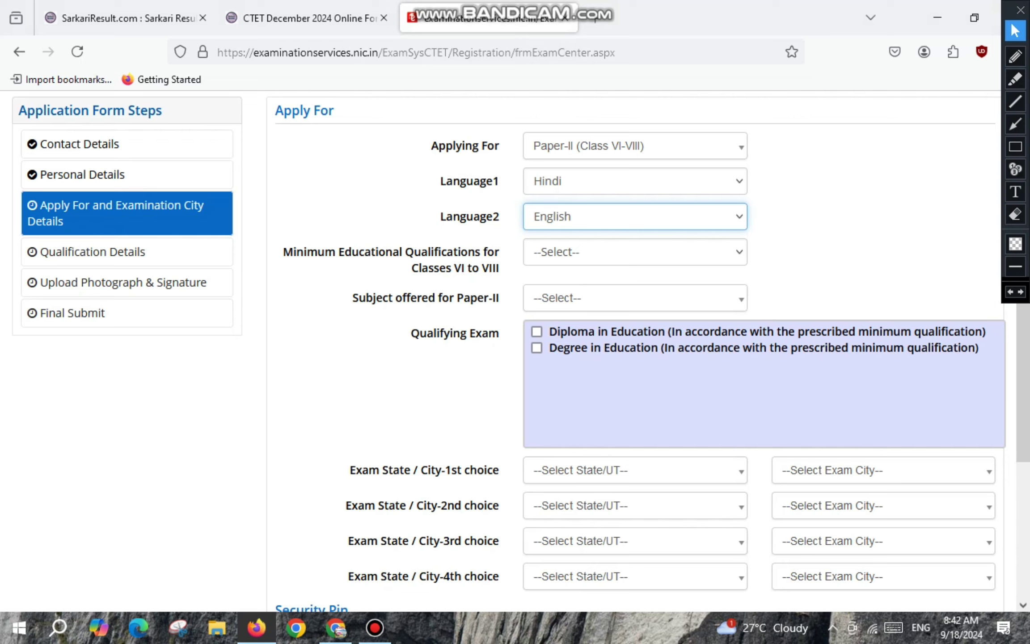
left_click_drag(284, 251, 499, 268)
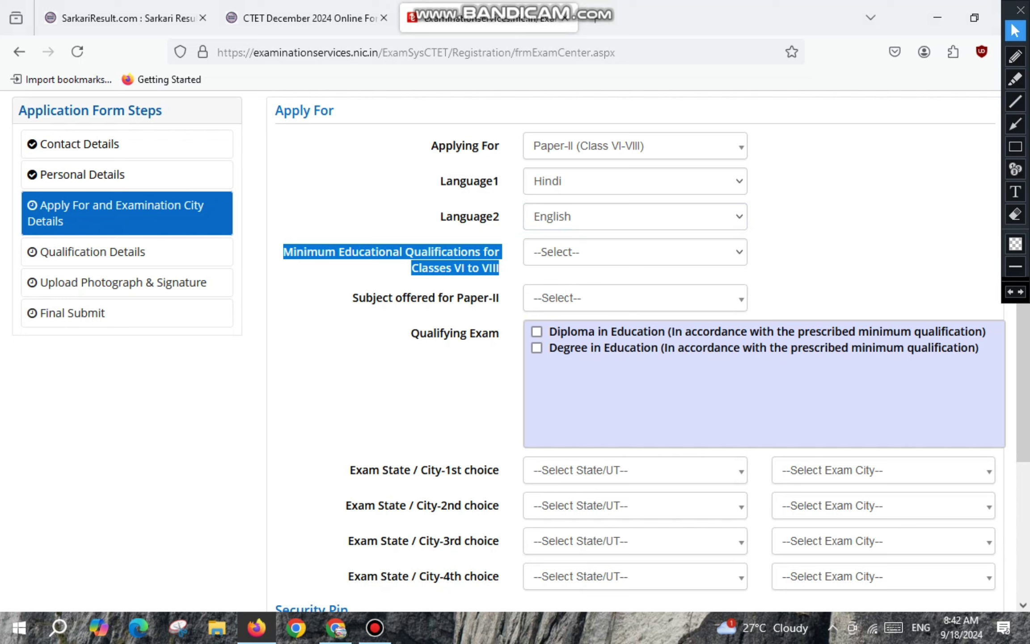
left_click(635, 252)
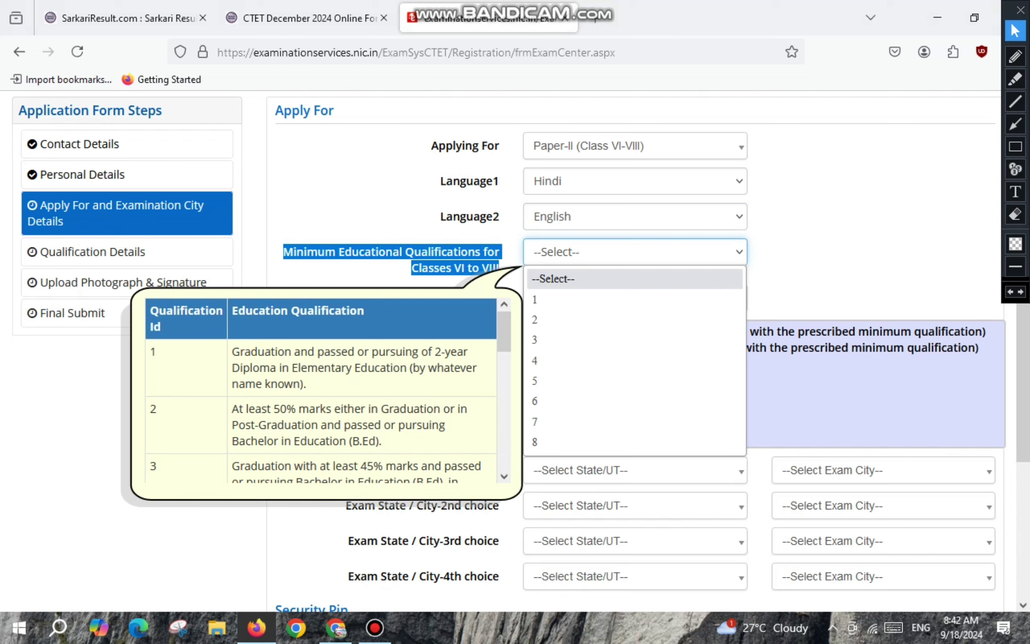
scroll(328, 390, "down", 2)
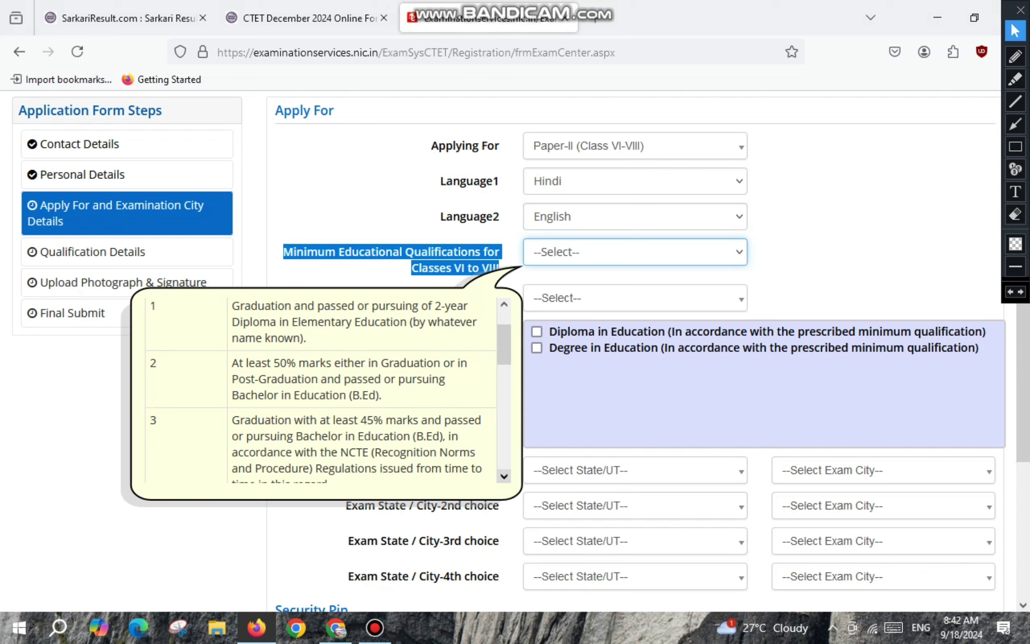
left_click(504, 475)
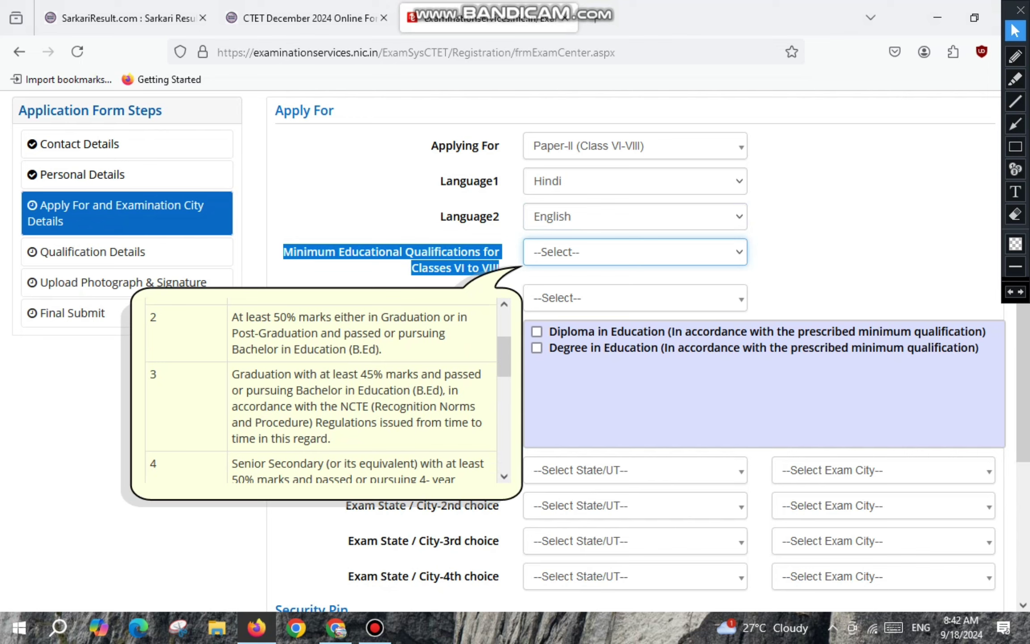
left_click(504, 476)
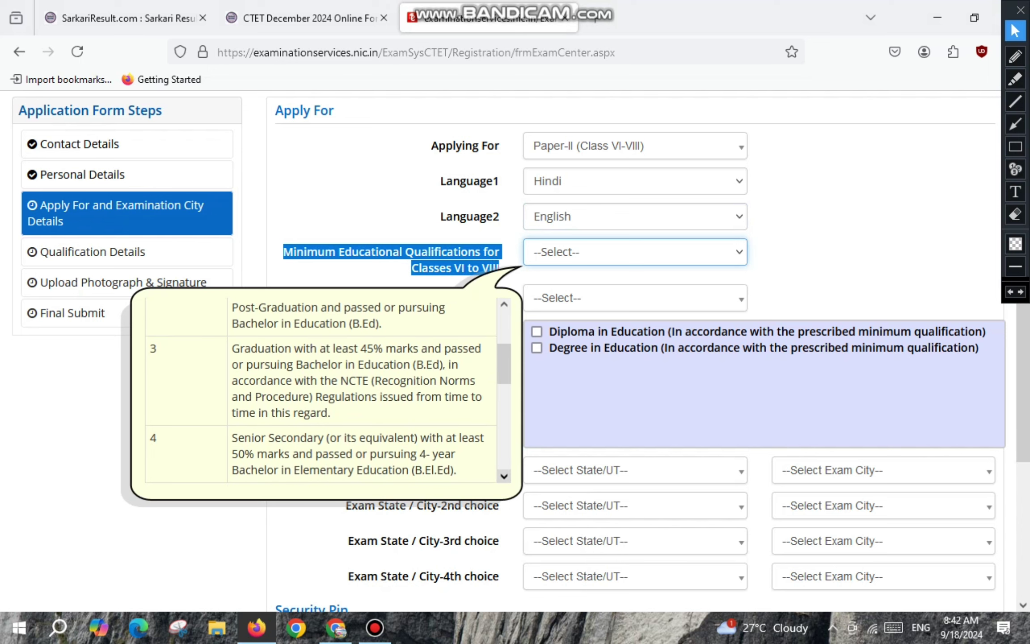
left_click(635, 251)
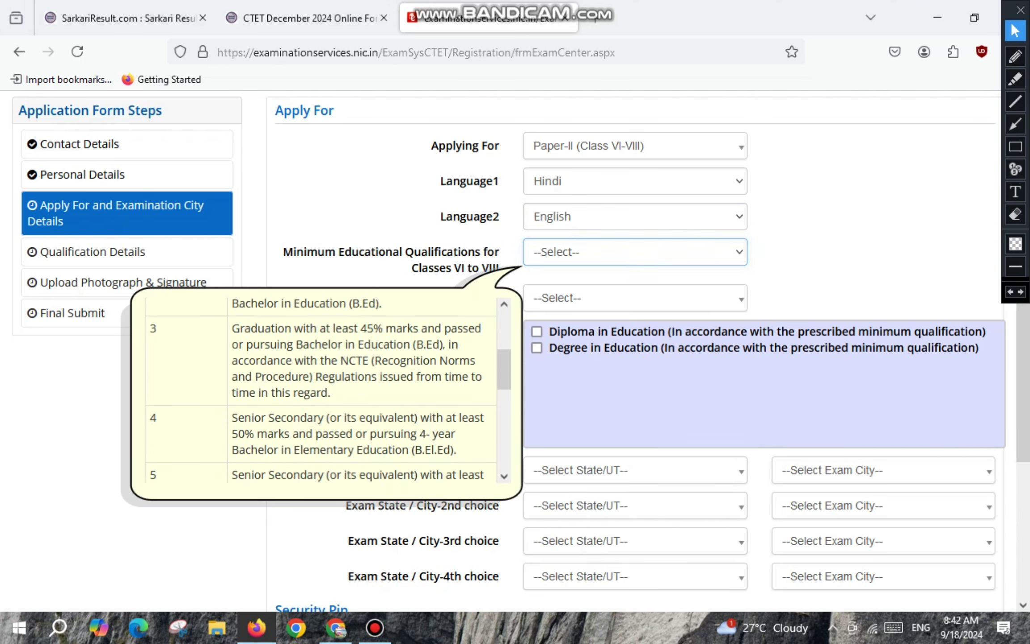
left_click_drag(240, 328, 330, 392)
left_click(331, 393)
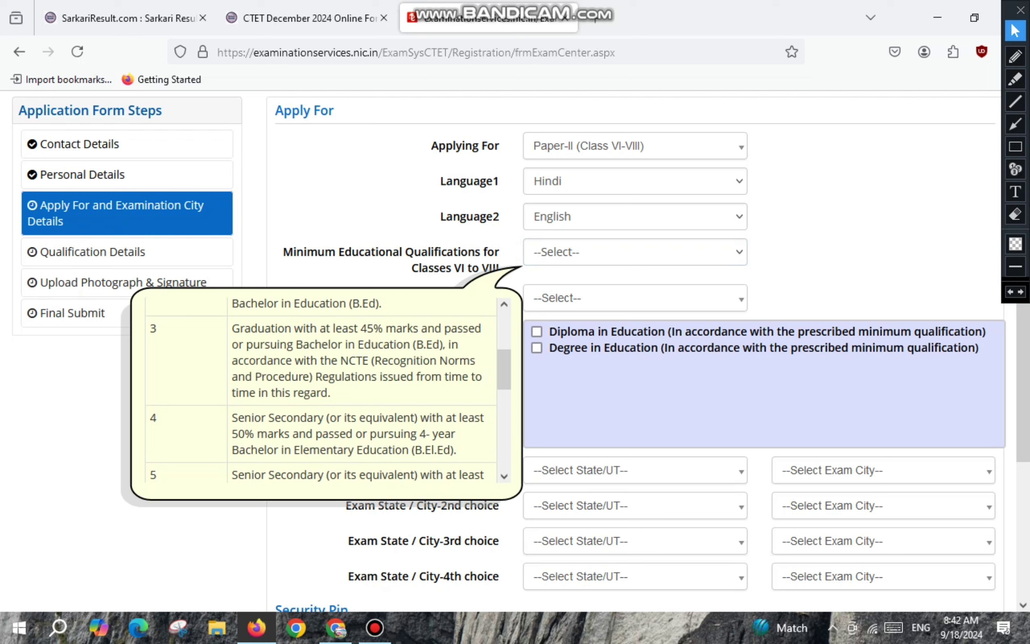
left_click_drag(238, 418, 456, 450)
left_click_drag(415, 450, 453, 450)
left_click(504, 476)
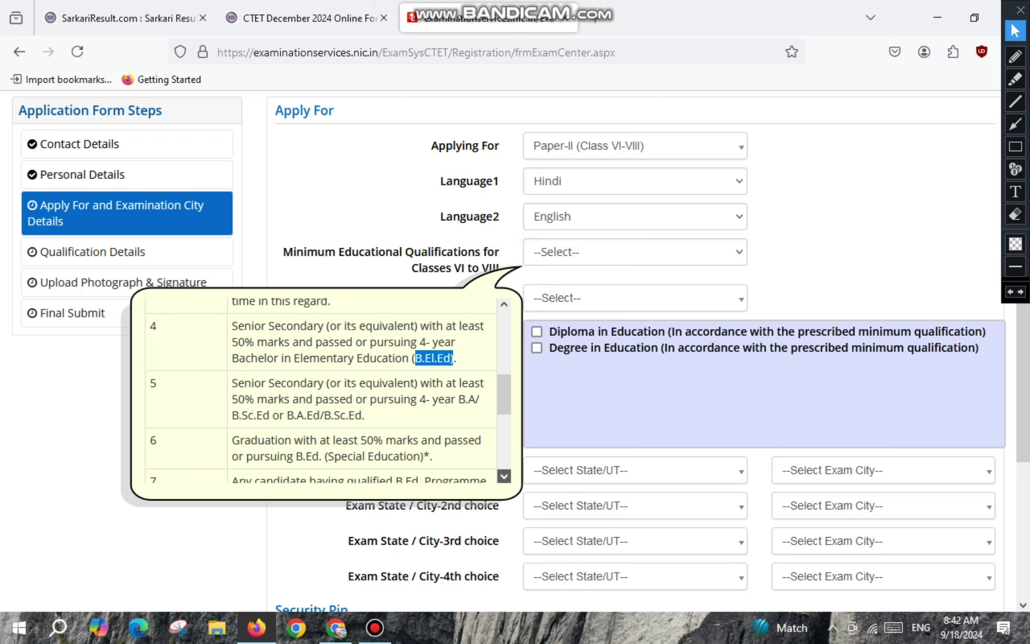
left_click(504, 475)
left_click(505, 475)
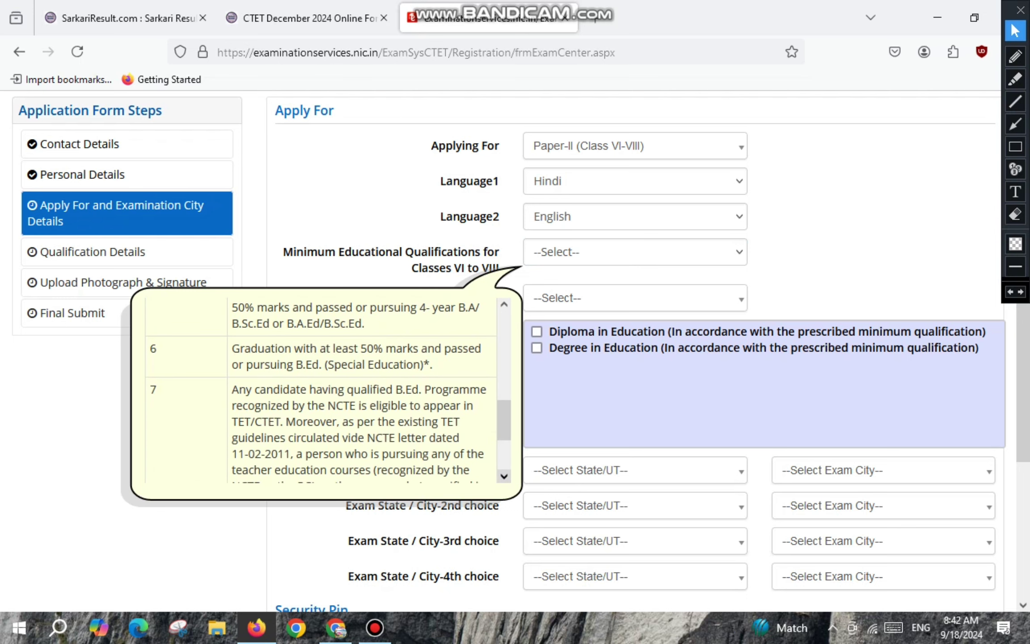
left_click(504, 476)
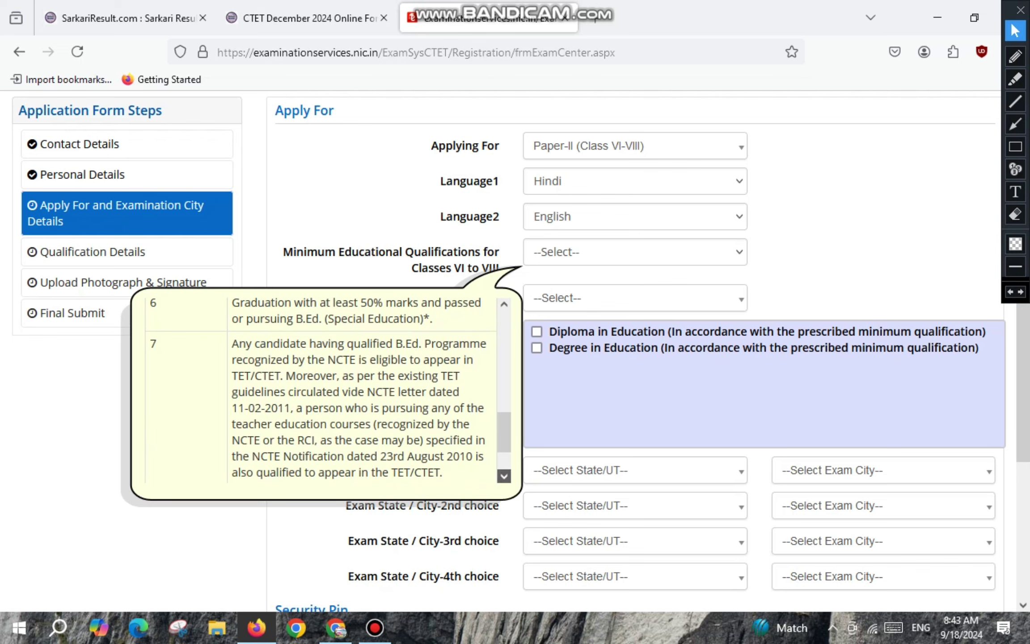
left_click(504, 476)
left_click(504, 476)
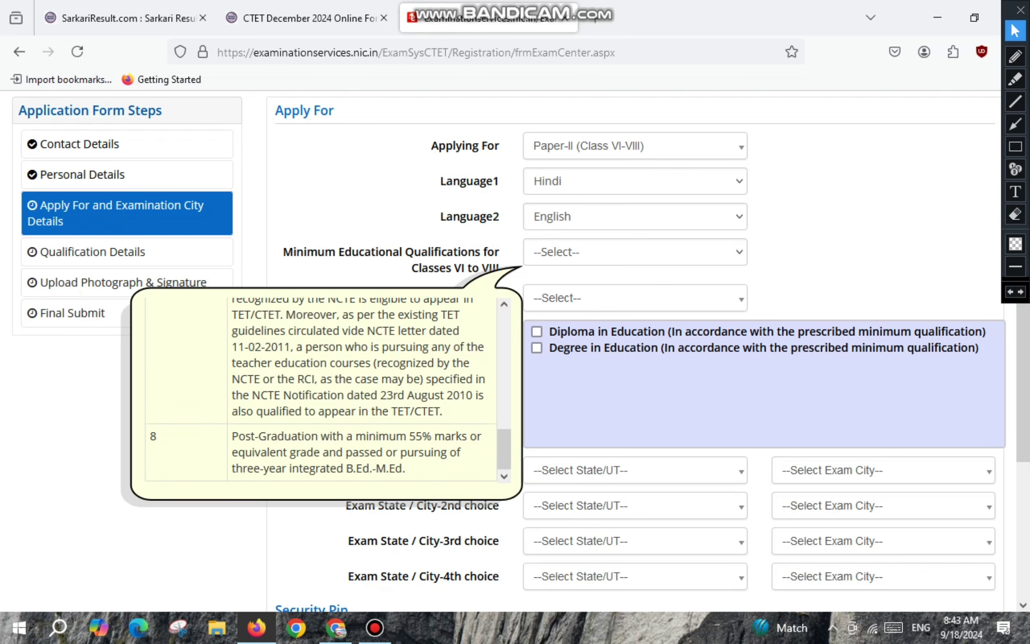
left_click_drag(504, 304, 504, 304)
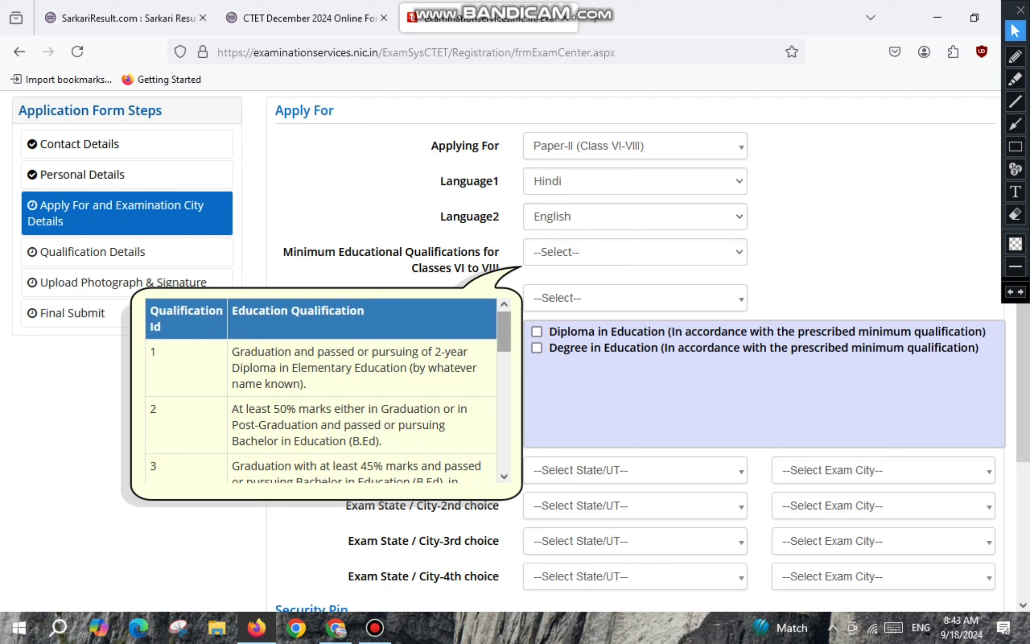
scroll(320, 389, "down", 1)
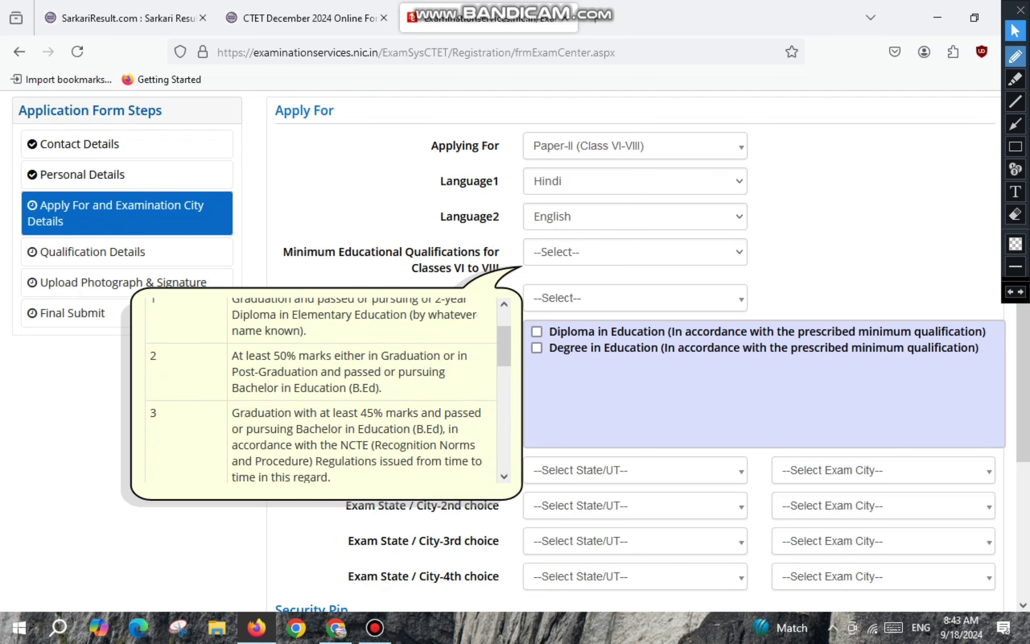
left_click(1015, 56)
mouse_move(252, 340)
left_mouse_down()
mouse_move(216, 360)
mouse_move(239, 391)
mouse_move(375, 399)
mouse_move(467, 353)
mouse_move(269, 332)
mouse_move(223, 347)
left_mouse_up()
left_click(1015, 31)
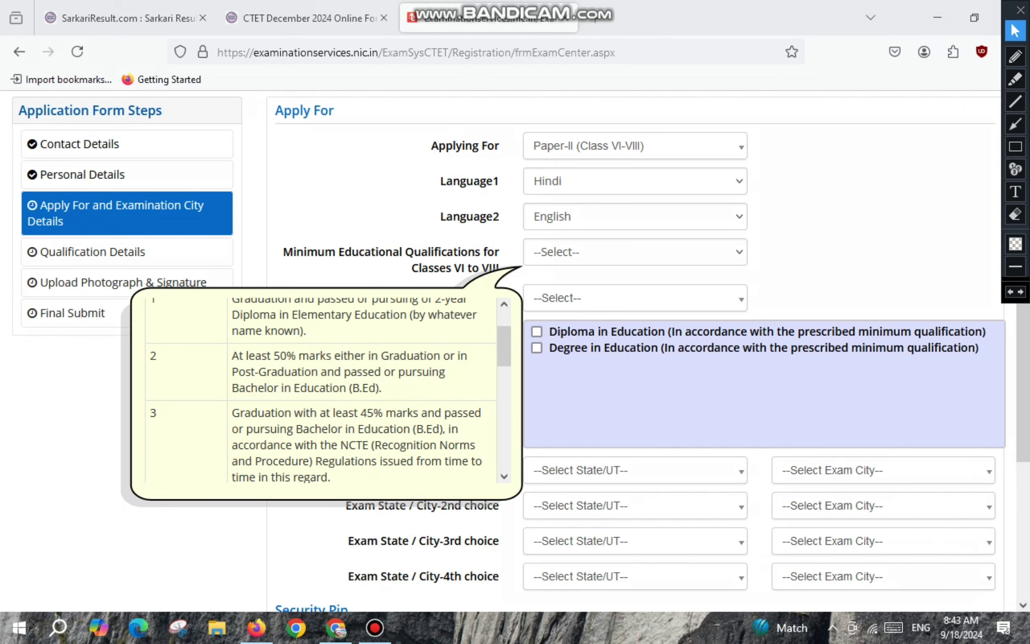
left_click(1016, 56)
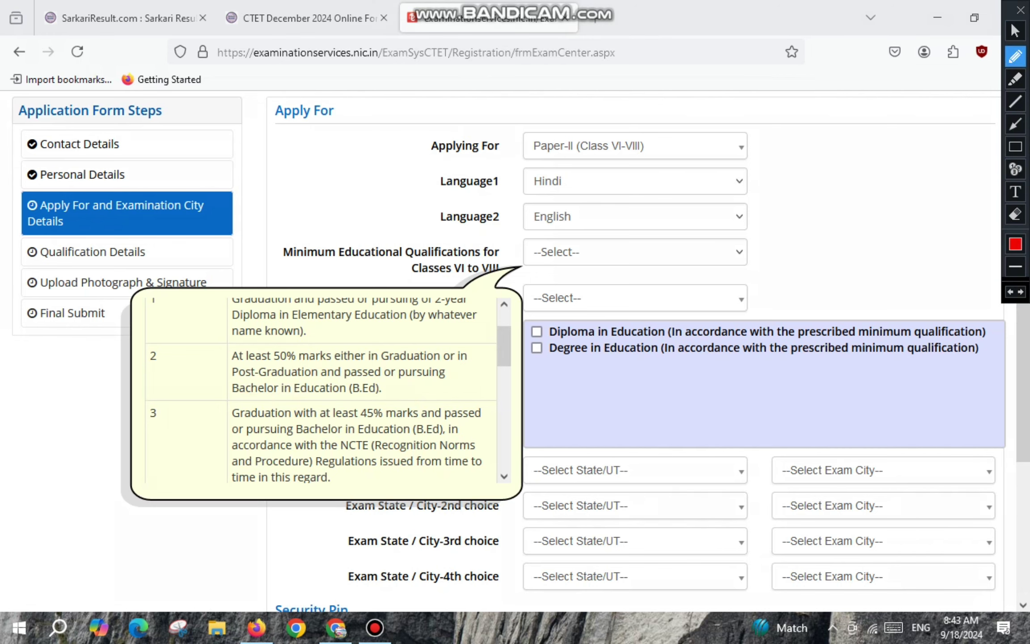
mouse_move(206, 361)
left_mouse_down()
mouse_move(159, 357)
mouse_move(186, 380)
left_mouse_up()
left_click(1015, 30)
left_click(635, 251)
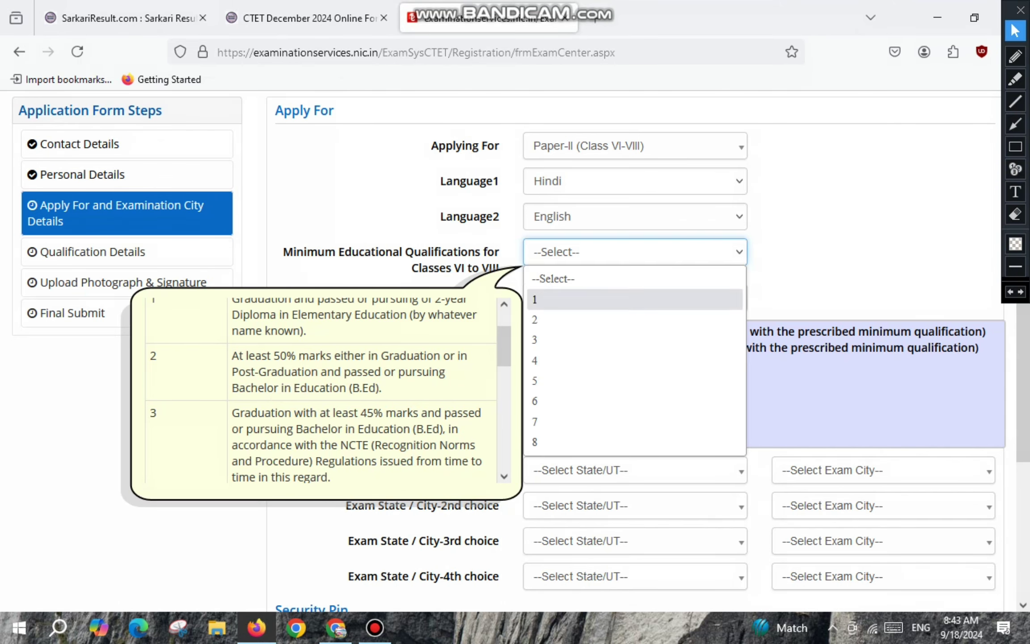
Set the minimum qualification to 2 and the Paper-II subject to Mathematics & Science.
left_click(635, 320)
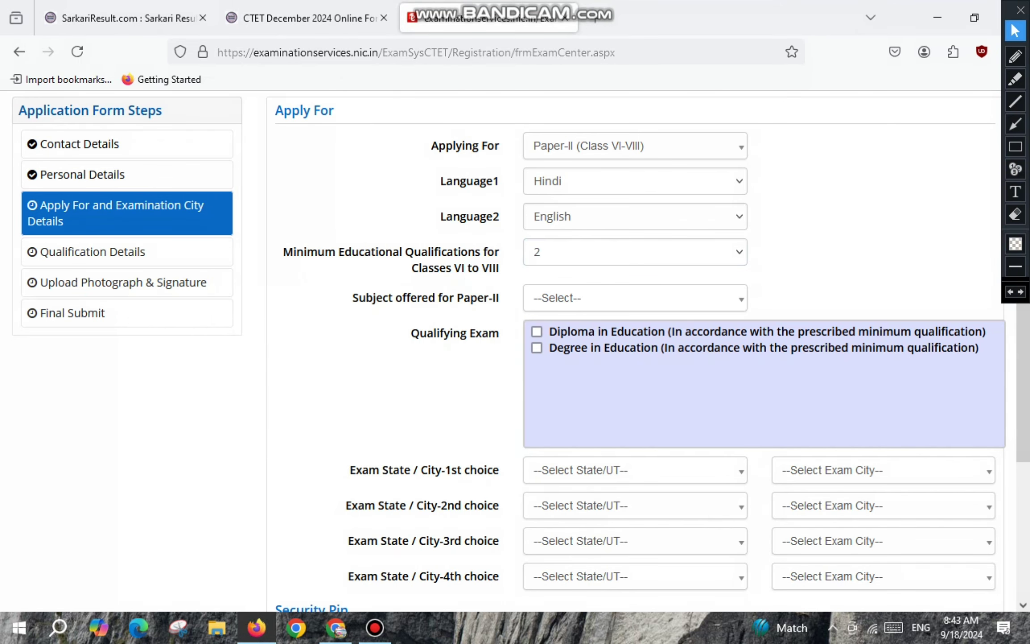
left_click_drag(357, 297, 497, 297)
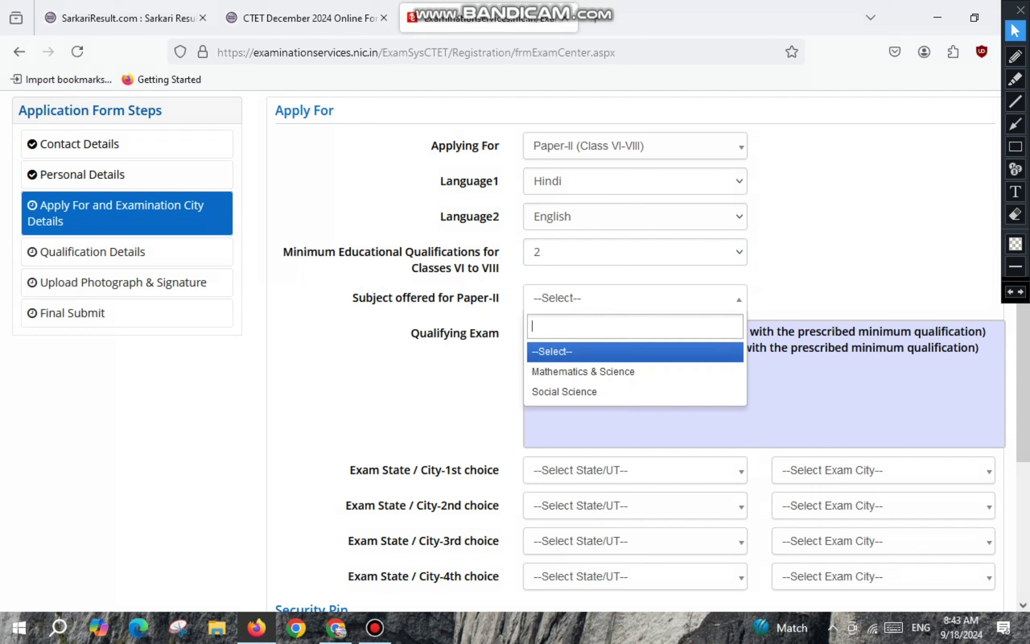
key("Down")
key("Down")
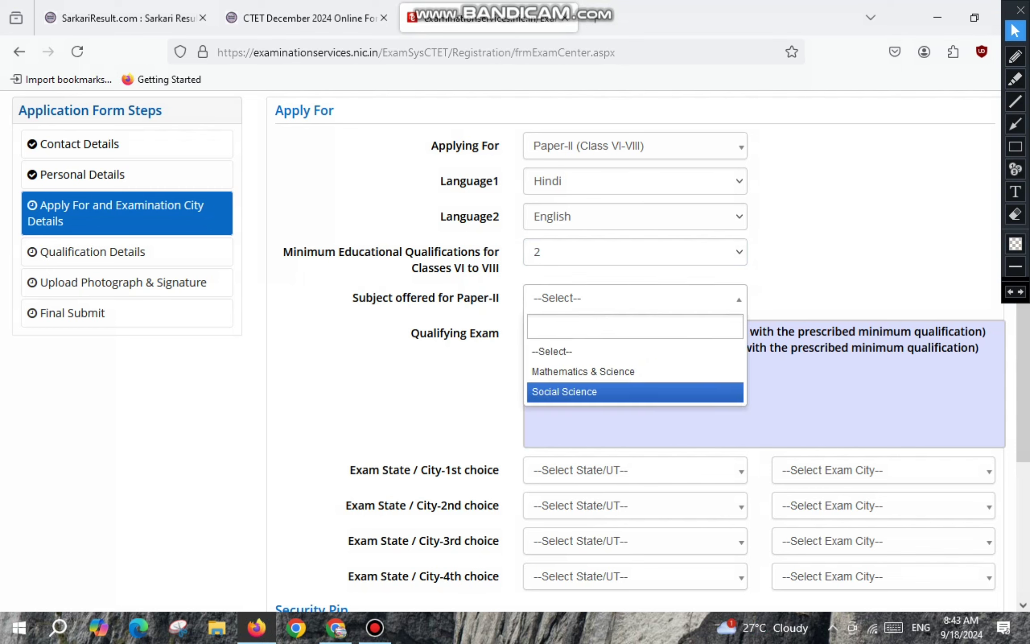
key("Up")
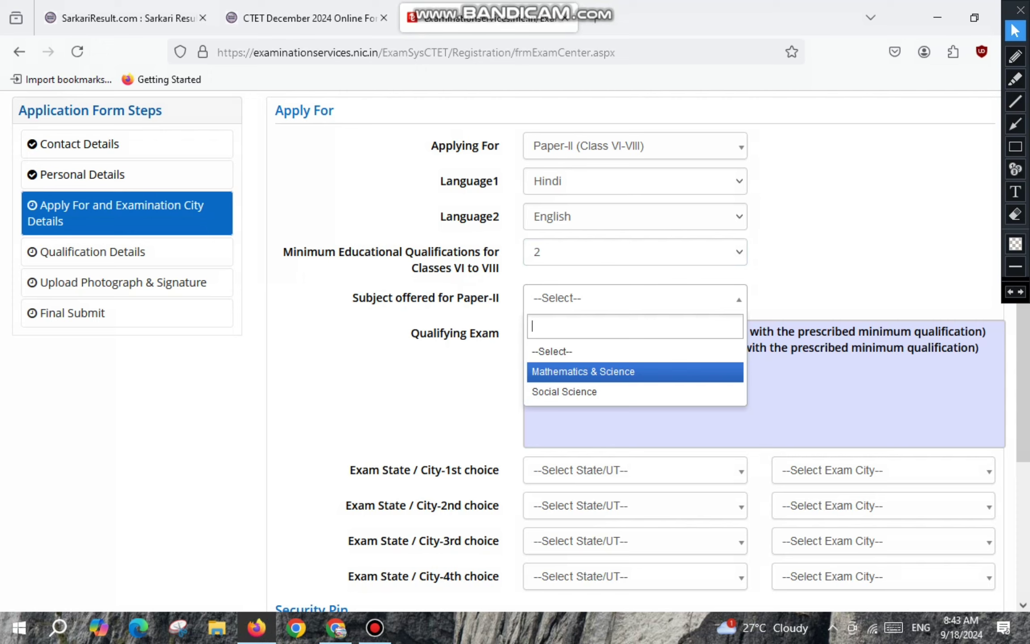
key("Down")
key("Up")
key("Return")
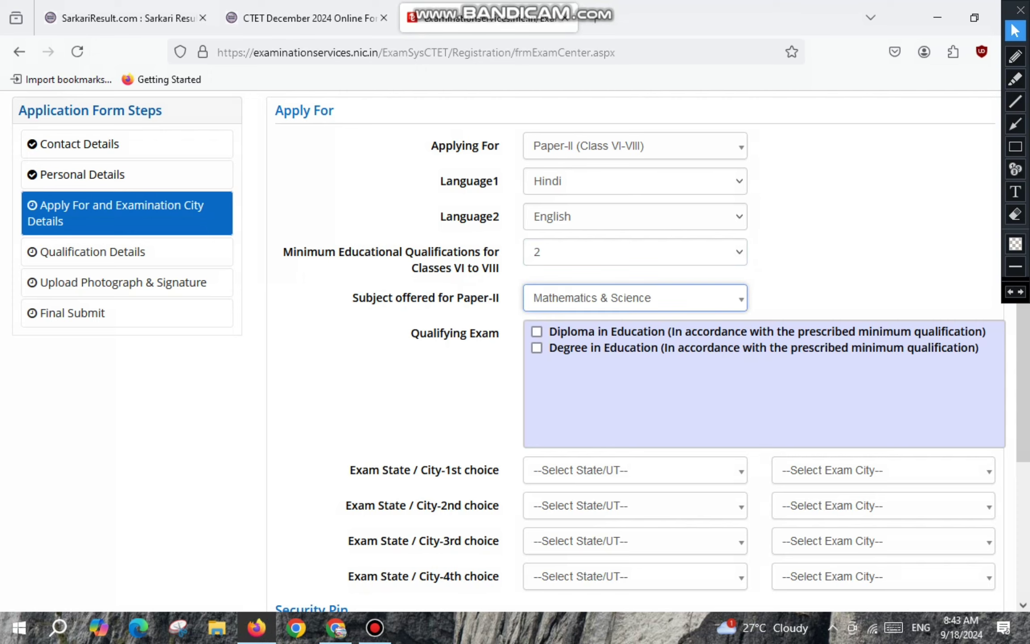
Tick Degree in Education as the qualifying exam.
left_click_drag(411, 333, 499, 333)
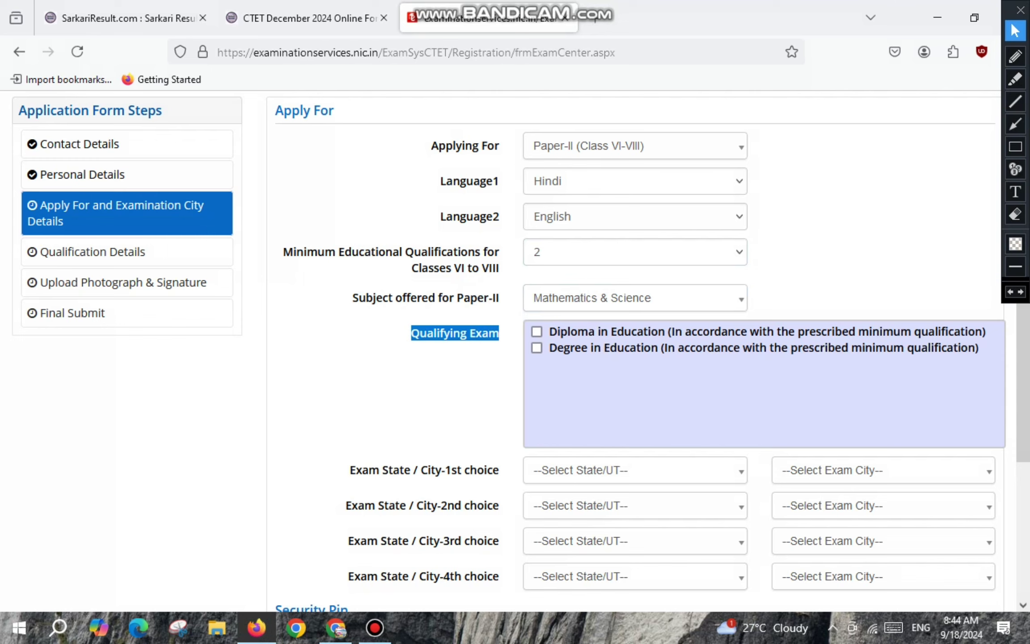
left_click(1016, 57)
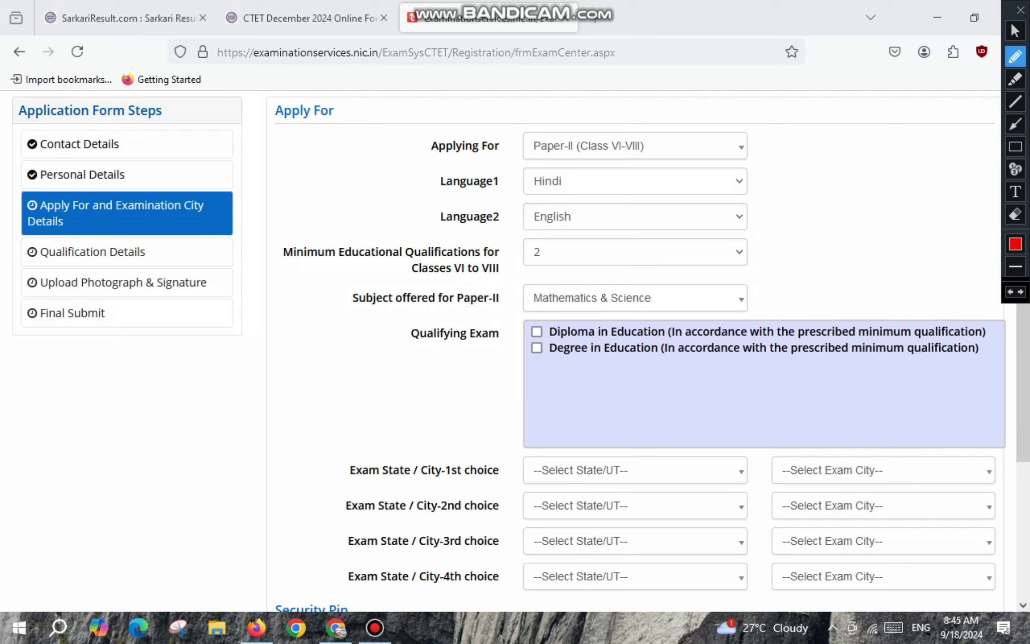
mouse_move(536, 348)
left_mouse_down()
mouse_move(566, 350)
mouse_move(574, 398)
mouse_move(620, 395)
mouse_move(626, 378)
mouse_move(627, 387)
left_mouse_up()
left_click(605, 395)
left_click_drag(619, 394, 665, 393)
left_click(1015, 31)
left_click(536, 348)
scroll(626, 344, "down", 4)
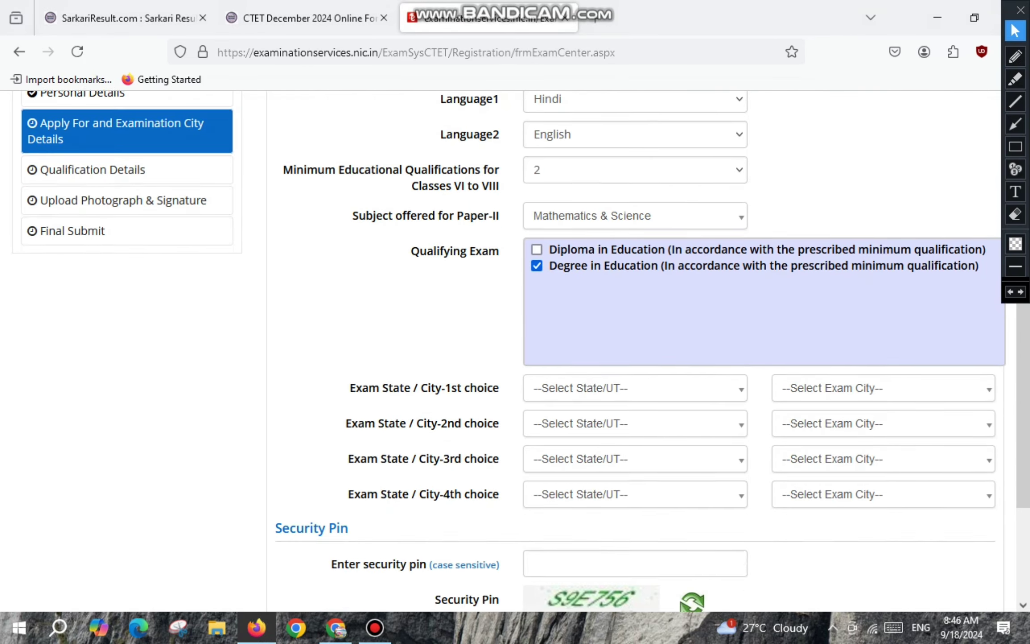
left_click_drag(347, 306, 478, 306)
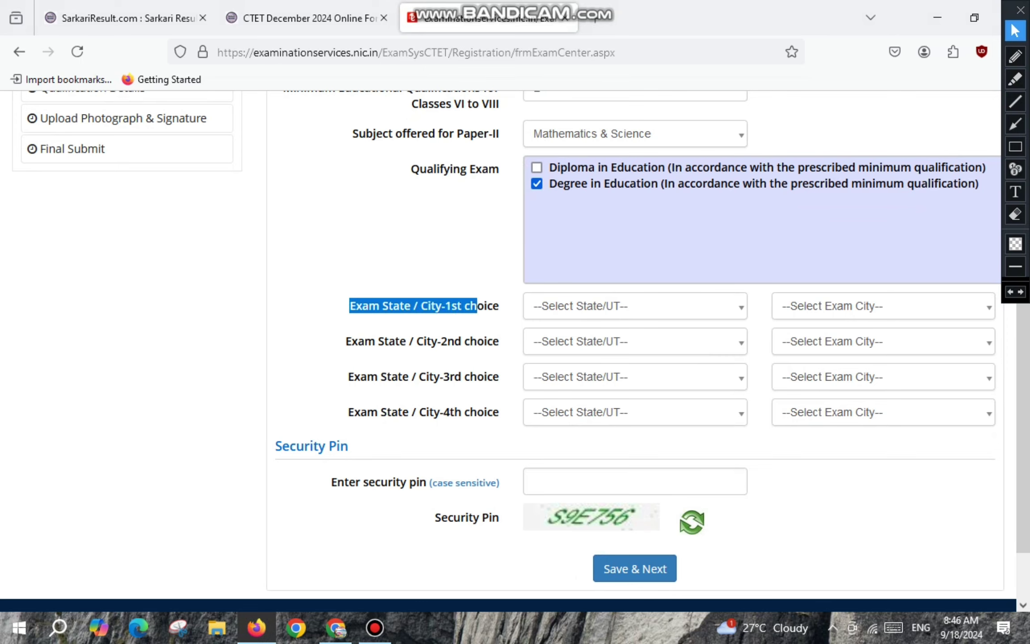
Choose Uttar Pradesh with Pratapgarh as the 1st-choice exam state and city.
left_click(581, 306)
type("utt")
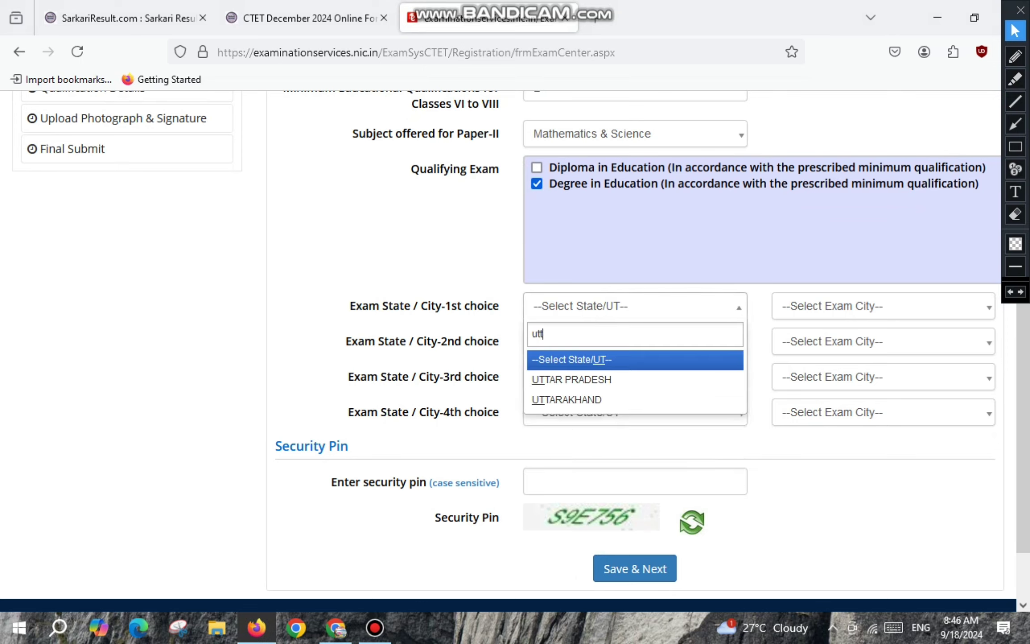
key("Return")
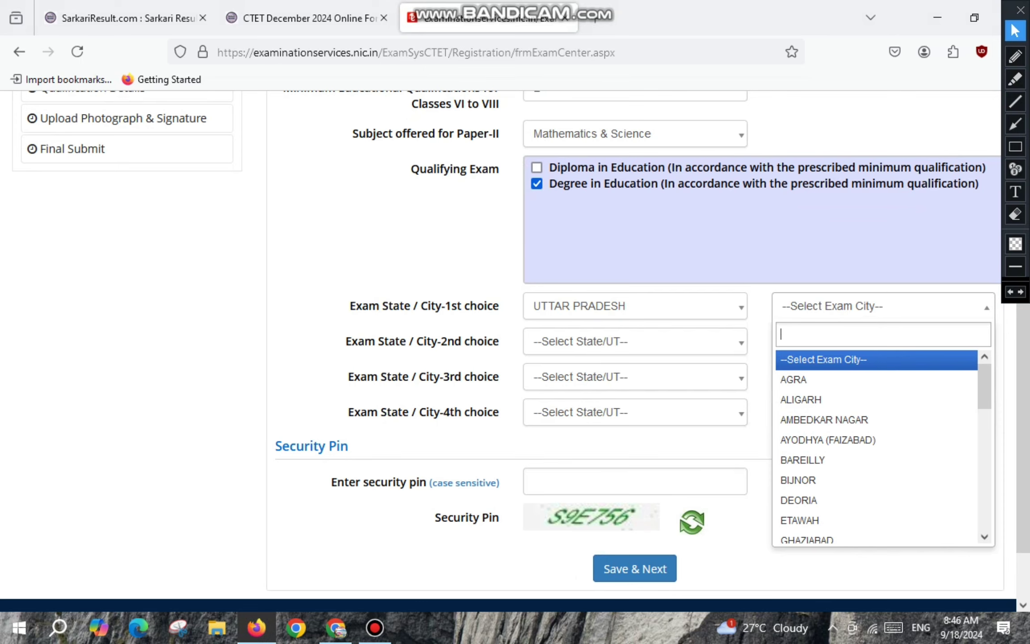
type("pra")
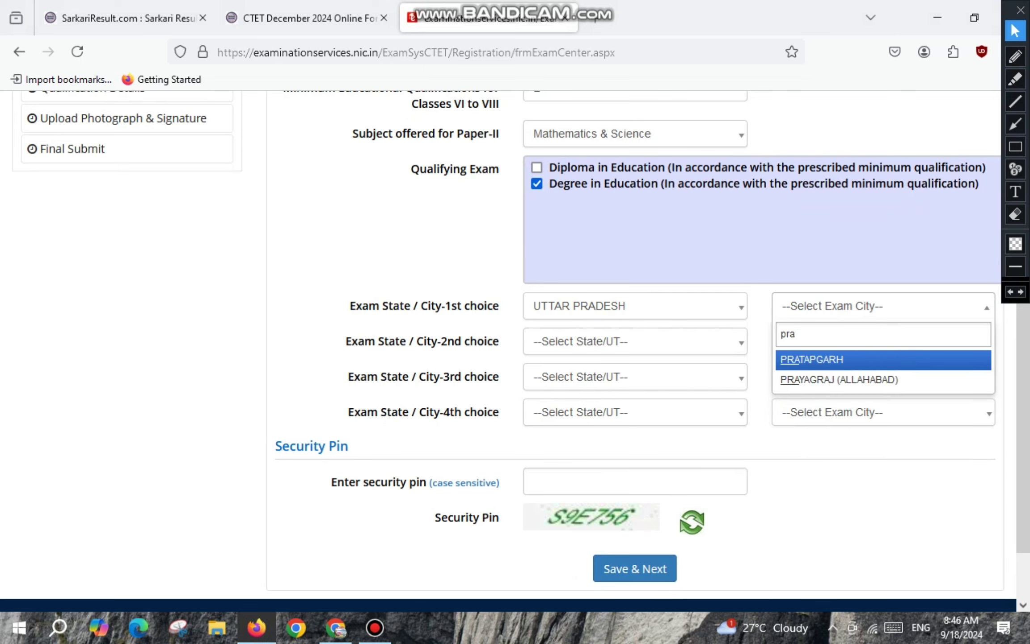
key("Return")
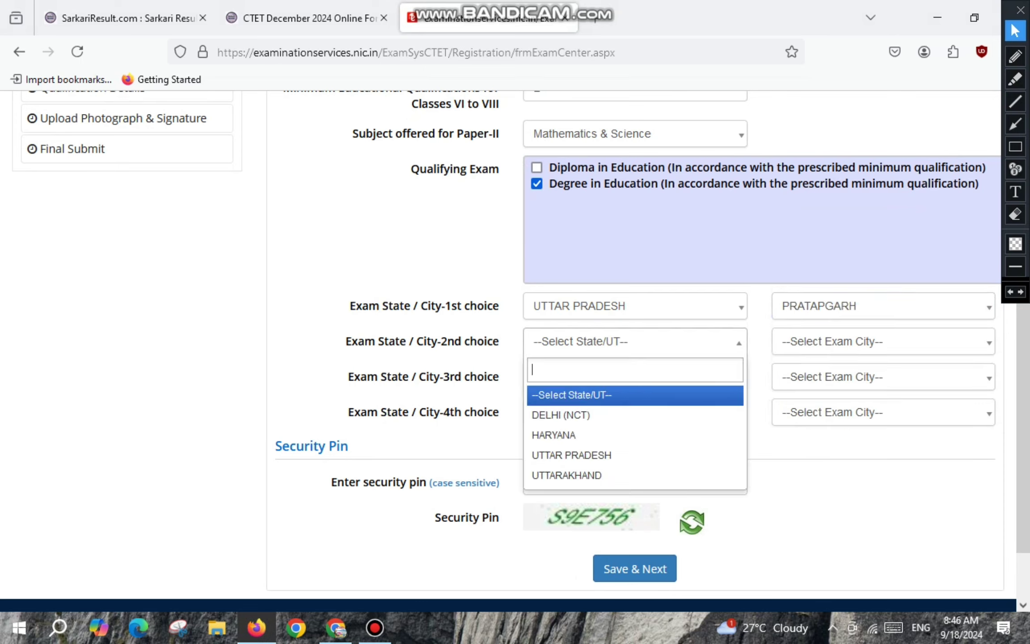
Set Uttar Pradesh and Prayagraj (Allahabad) as 2nd choice, then save and confirm the exam centres.
key("Down")
key("Down")
key("Down")
key("Return")
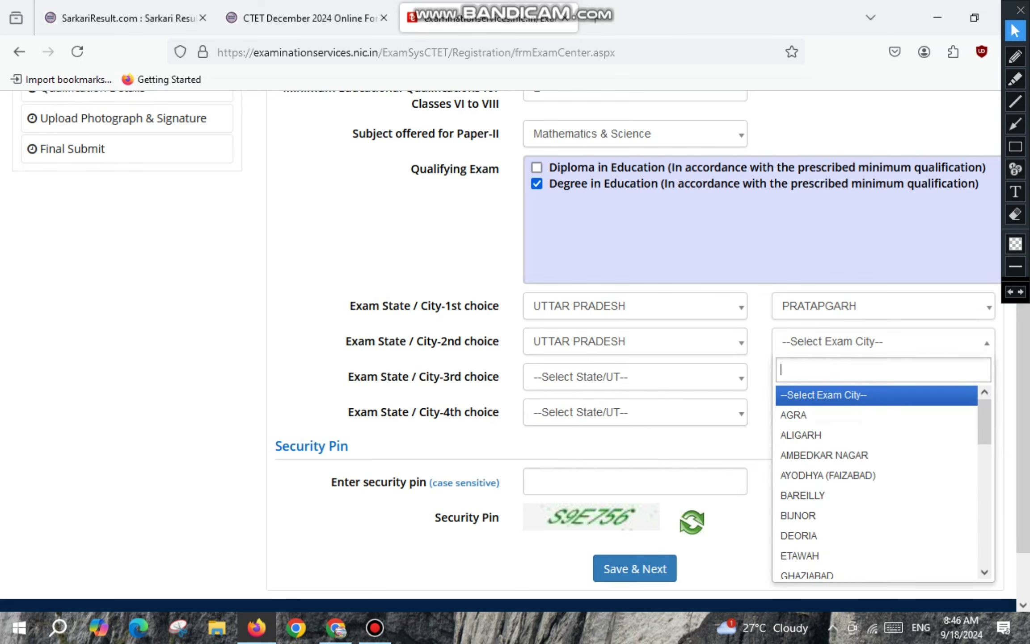
type("pra")
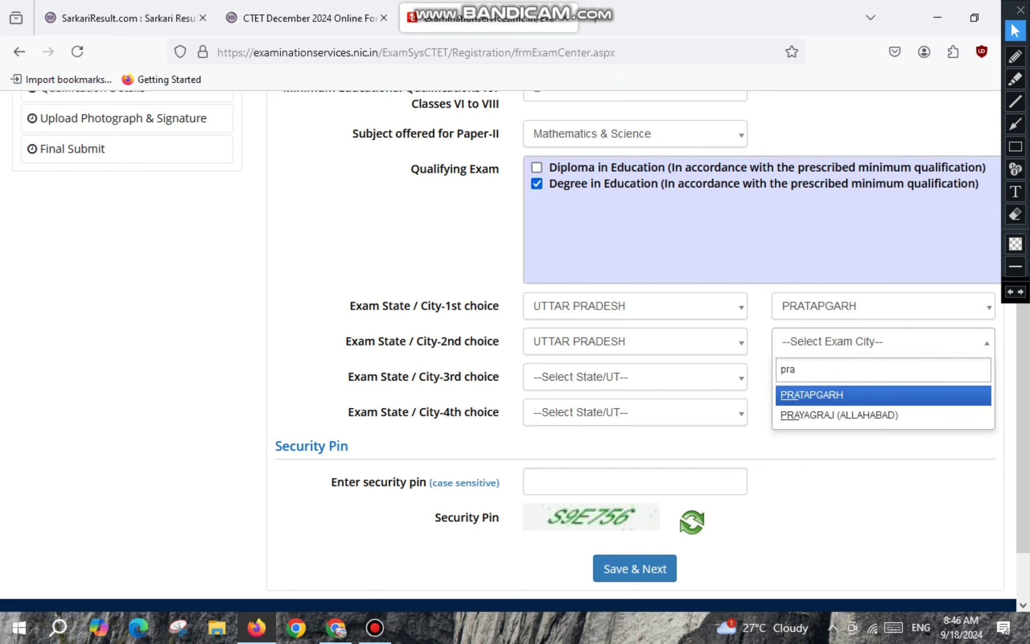
key("Down")
key("Return")
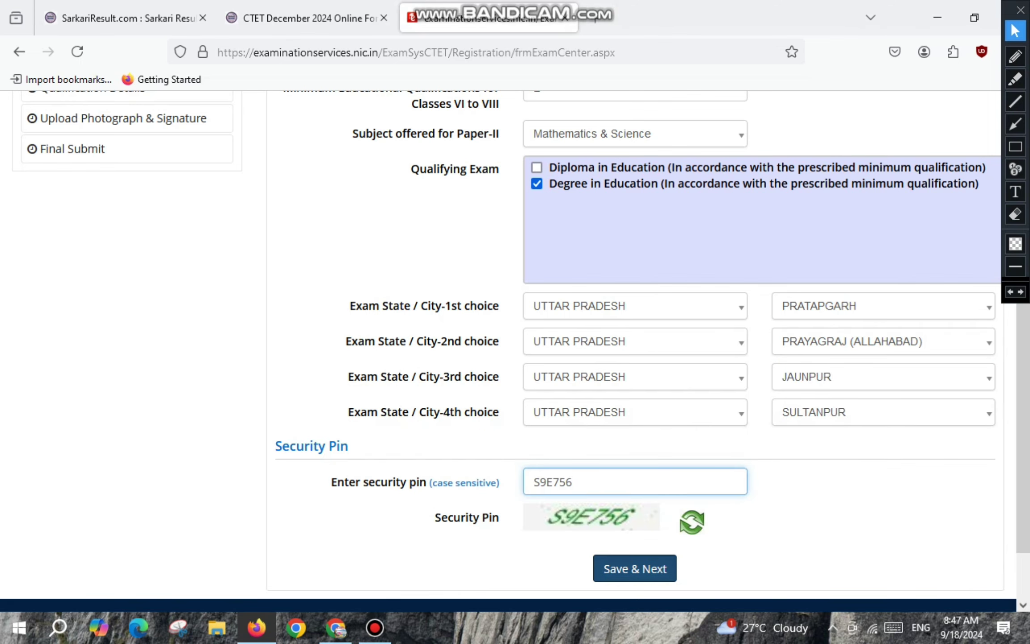
left_click(634, 569)
left_click(486, 382)
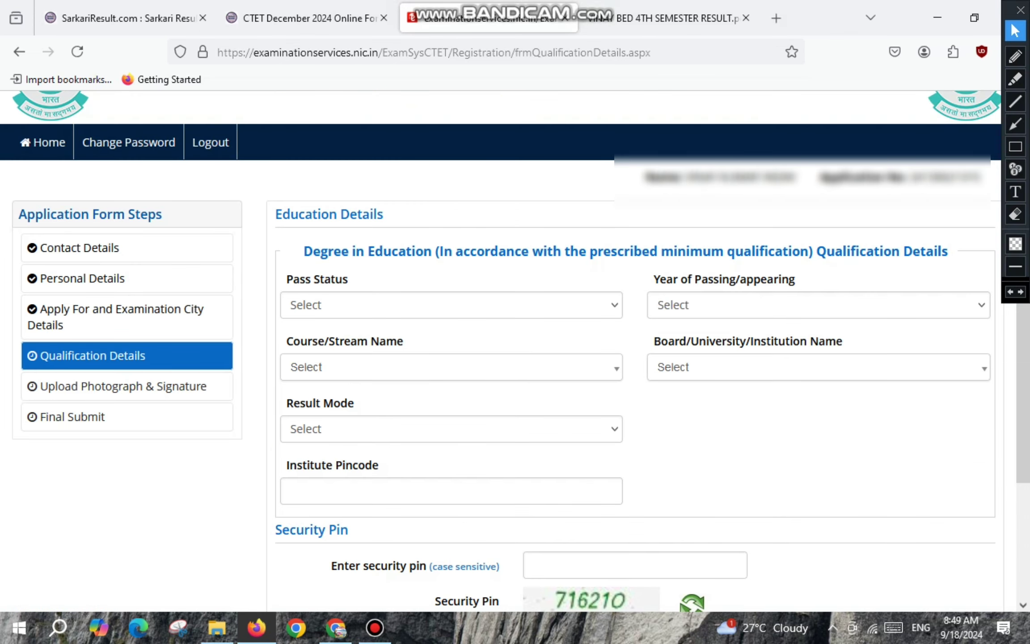
Mark Degree in Education as Passed in 2022 with course Education/Elementry Education etc.
left_click_drag(303, 251, 484, 251)
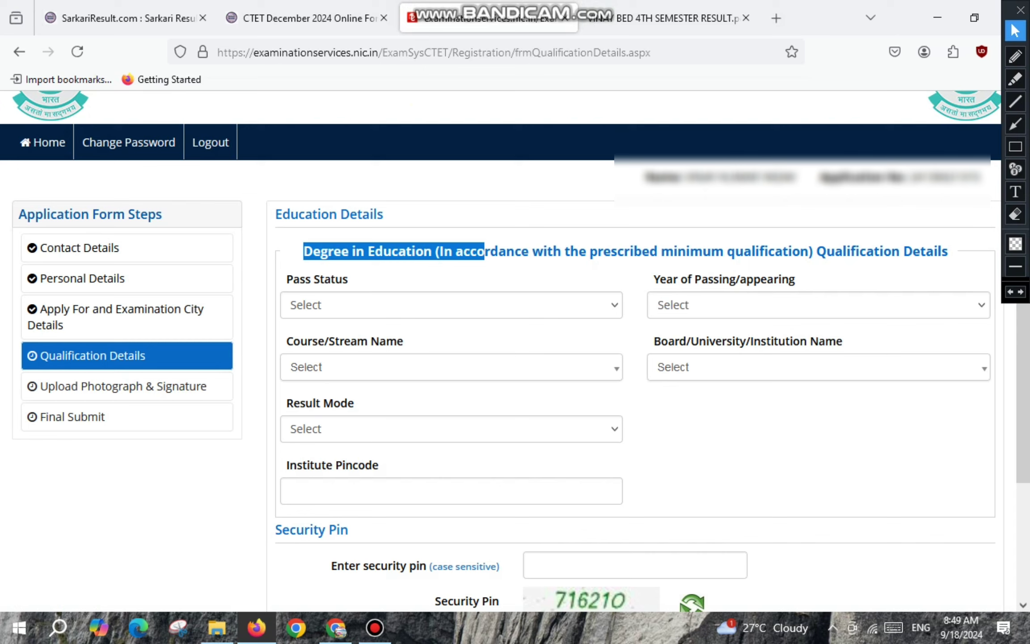
left_click(451, 305)
left_click(447, 353)
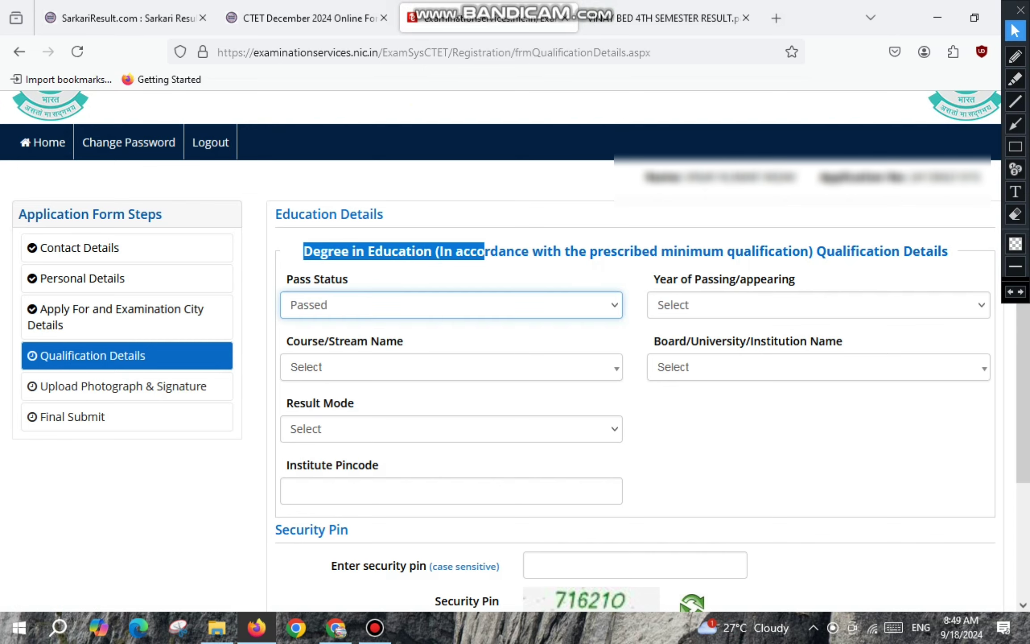
left_click_drag(659, 279, 781, 278)
left_click(715, 305)
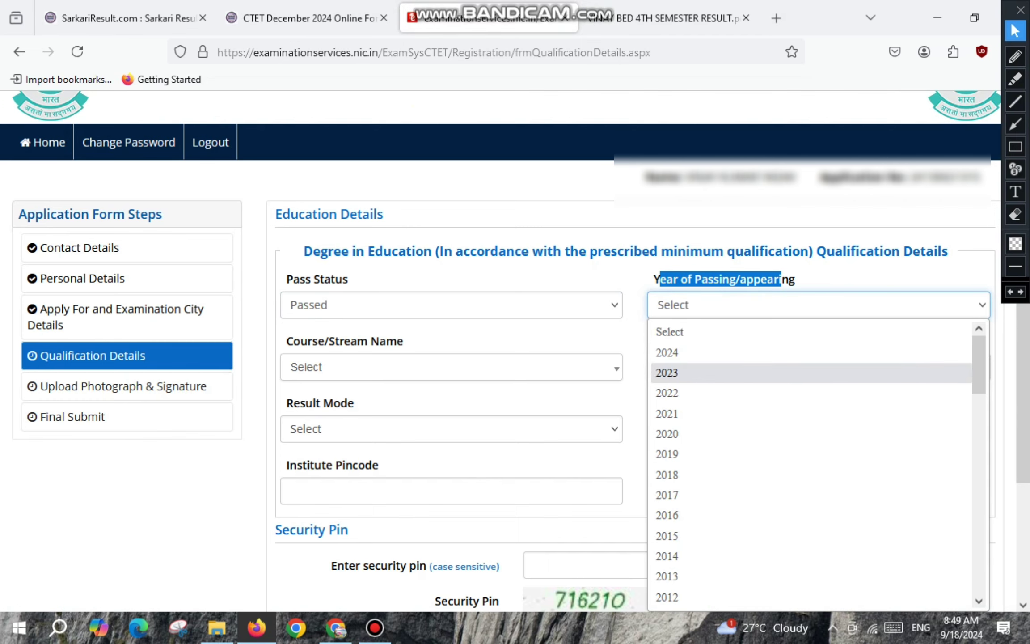
left_click(666, 372)
key("Down")
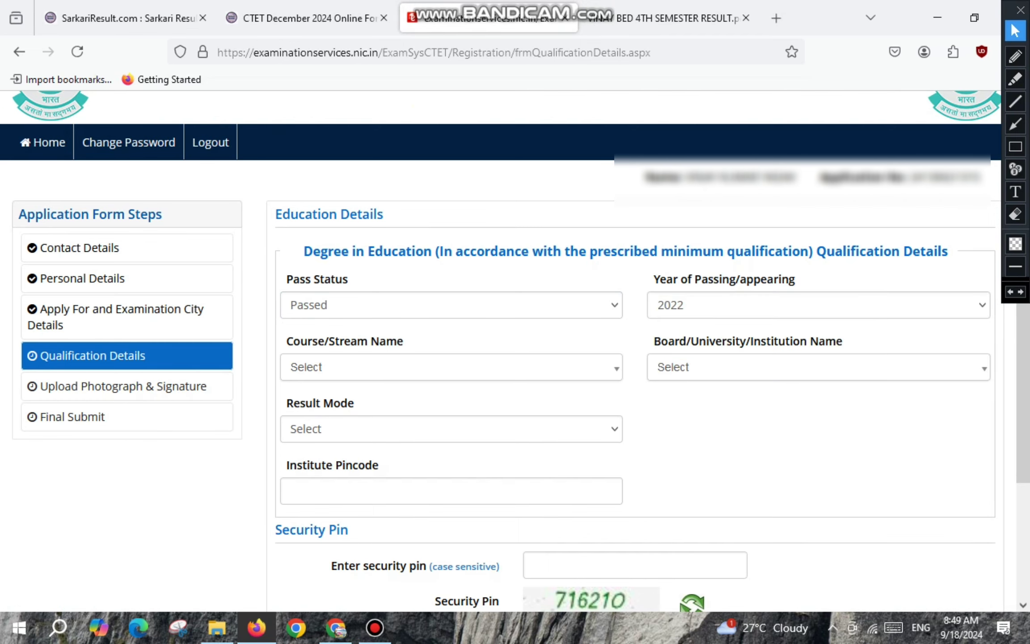
left_click(451, 367)
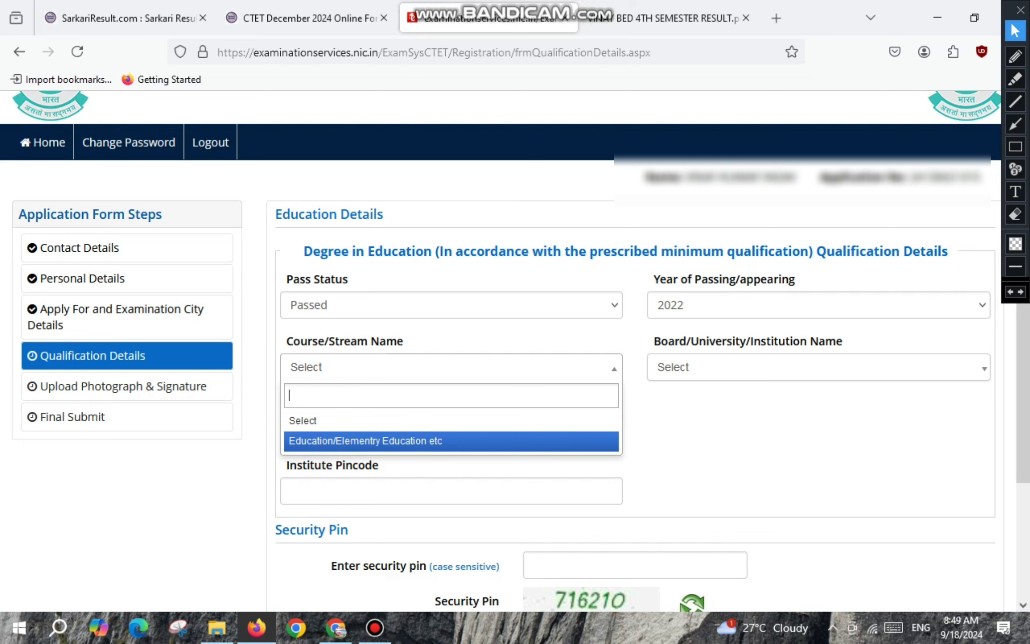
key("Return")
Search the Board/University list and choose OTHERS as the institution.
left_click(818, 367)
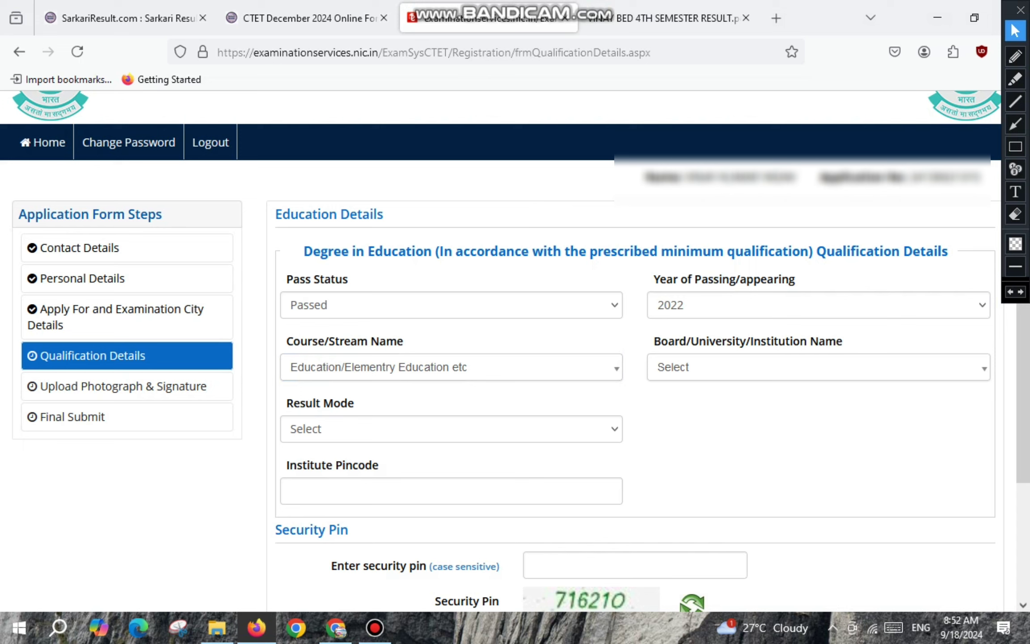
left_click_drag(660, 341, 818, 341)
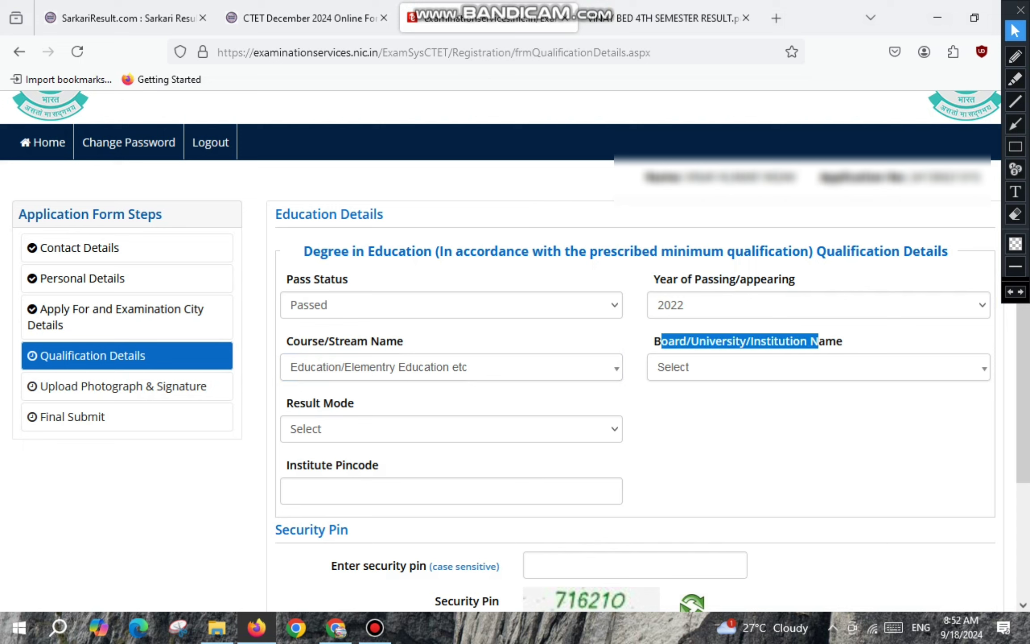
left_click(818, 367)
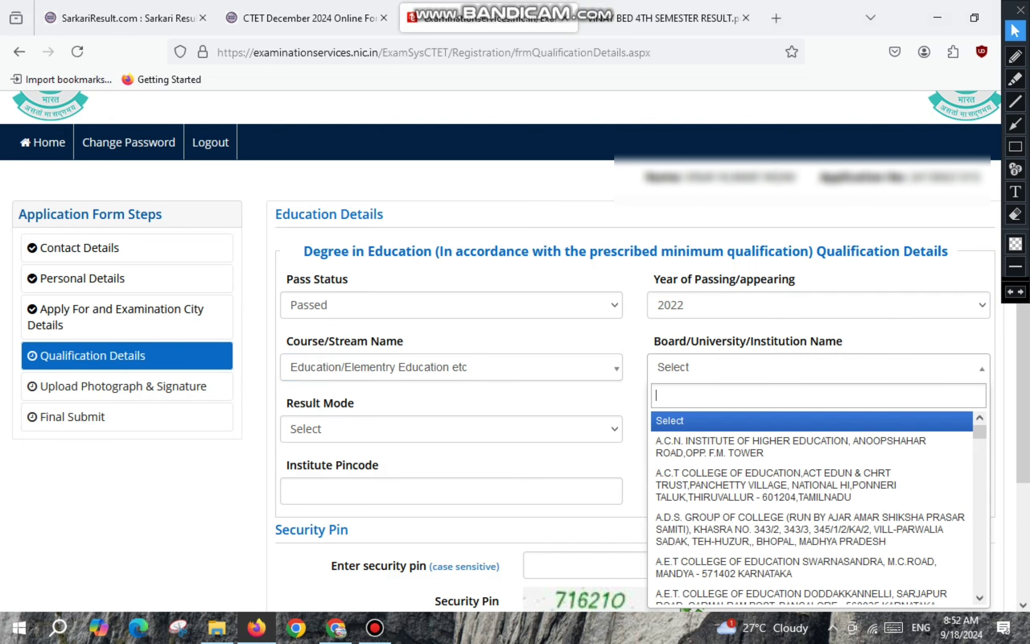
type("Prof. Rajendra Singh")
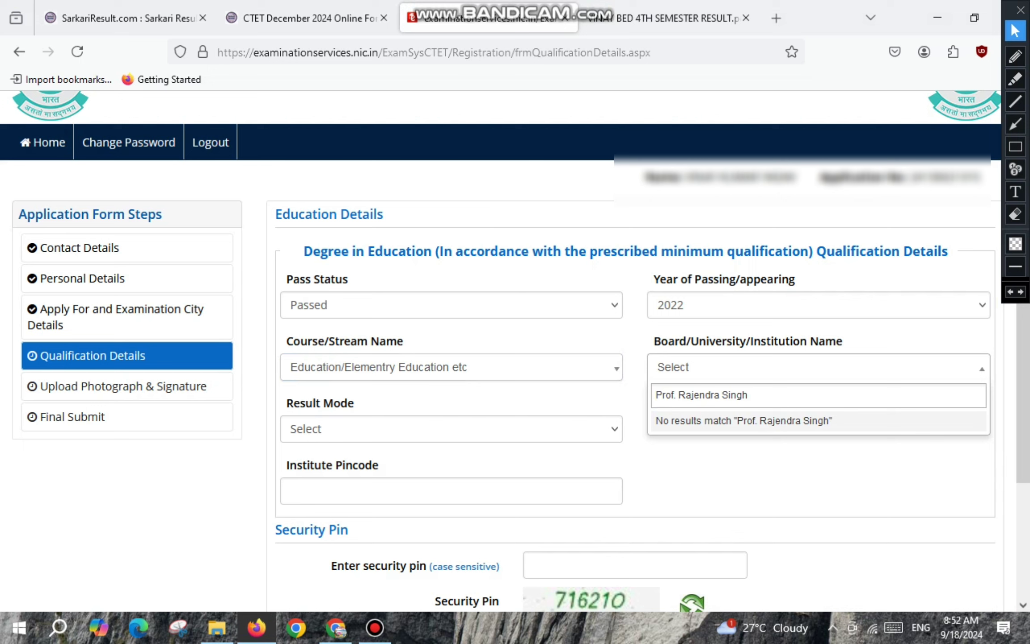
key("BackSpace")
key("BackSpace")
key("BackSpace")
key("BackSpace")
key("BackSpace")
key("BackSpace")
key("BackSpace")
key("BackSpace")
key("BackSpace")
key("BackSpace")
key("BackSpace")
key("BackSpace")
key("BackSpace")
key("BackSpace")
key("BackSpace")
key("BackSpace")
key("BackSpace")
key("BackSpace")
key("BackSpace")
key("BackSpace")
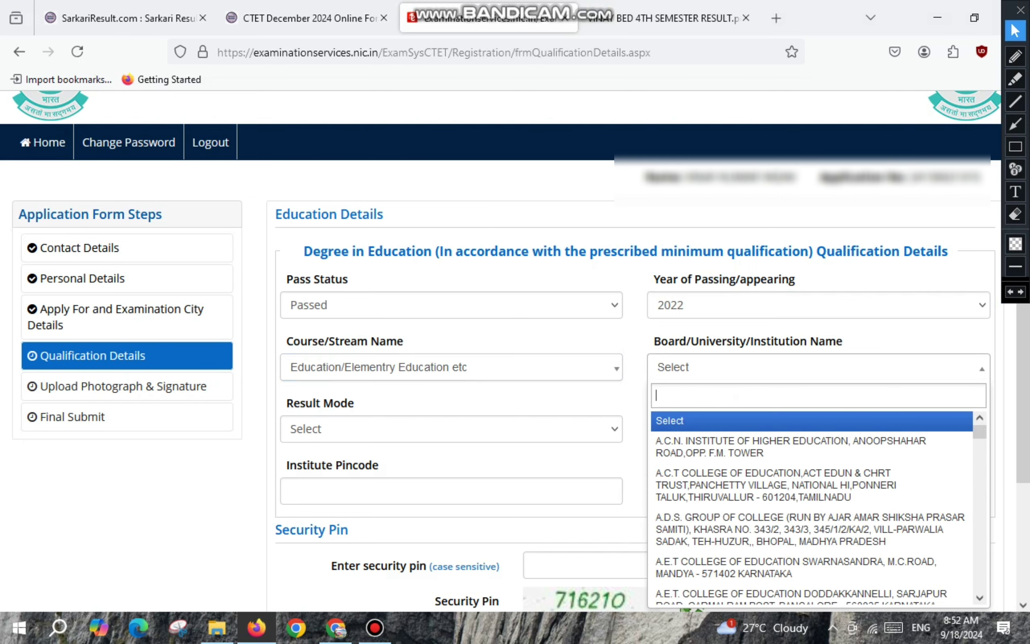
type("narayan")
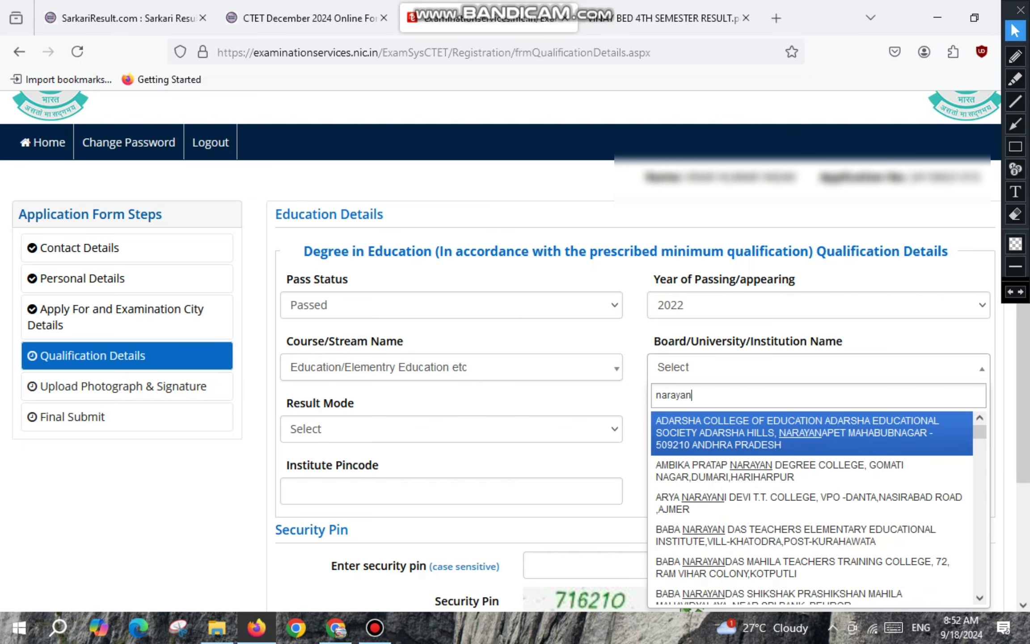
type(" maha")
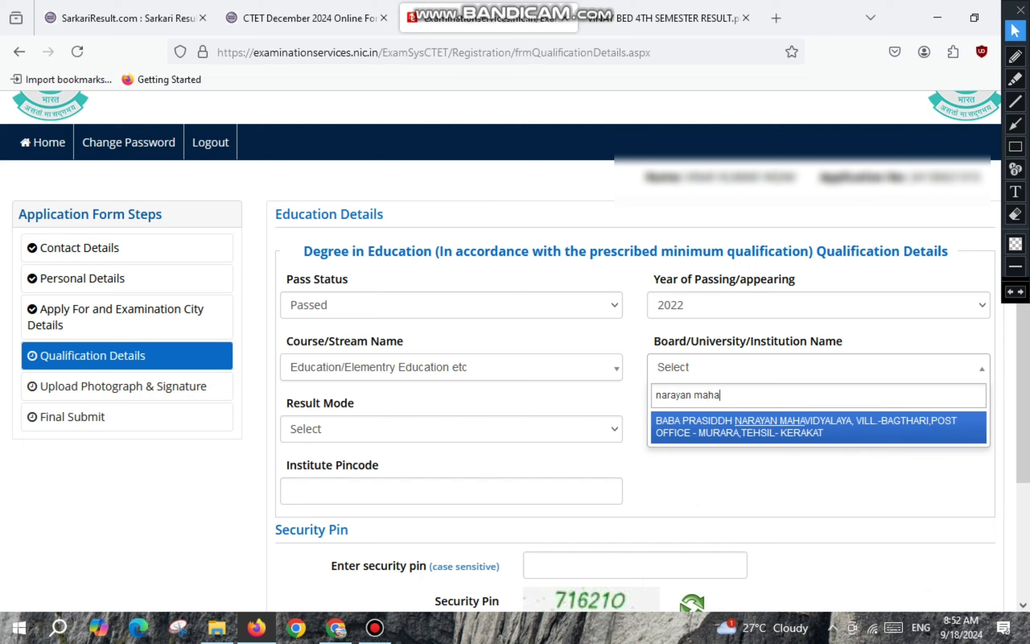
key("Escape")
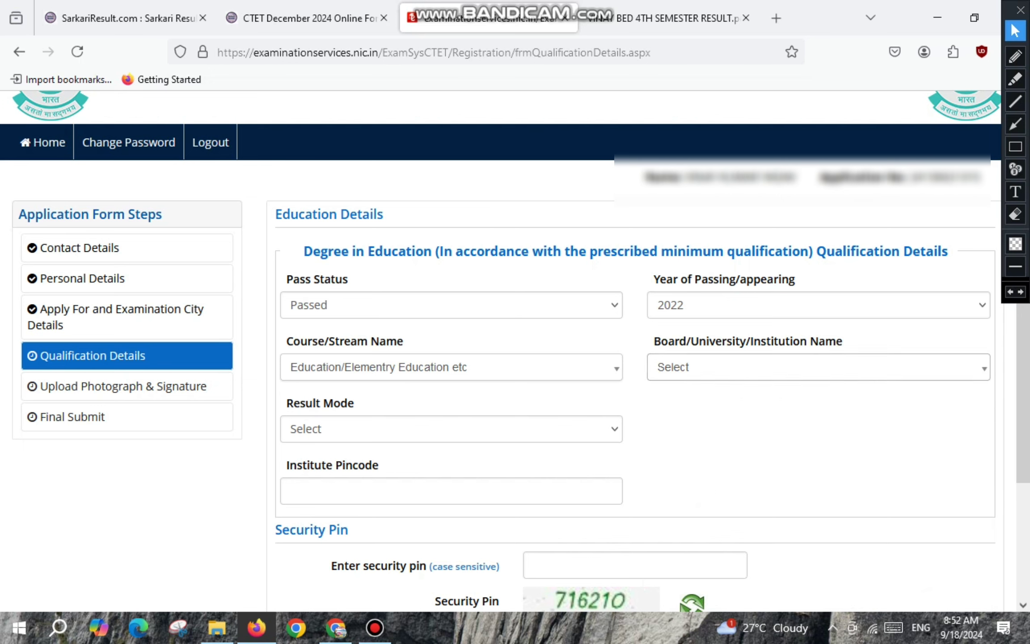
key("Down")
key("Down")
key("Down")
key("Down")
key("Down")
key("Down")
key("Down")
key("Down")
key("Down")
key("Down")
key("Down")
key("Down")
key("Down")
key("Down")
key("Down")
key("Down")
key("Down")
key("Down")
key("Down")
key("Down")
key("Down")
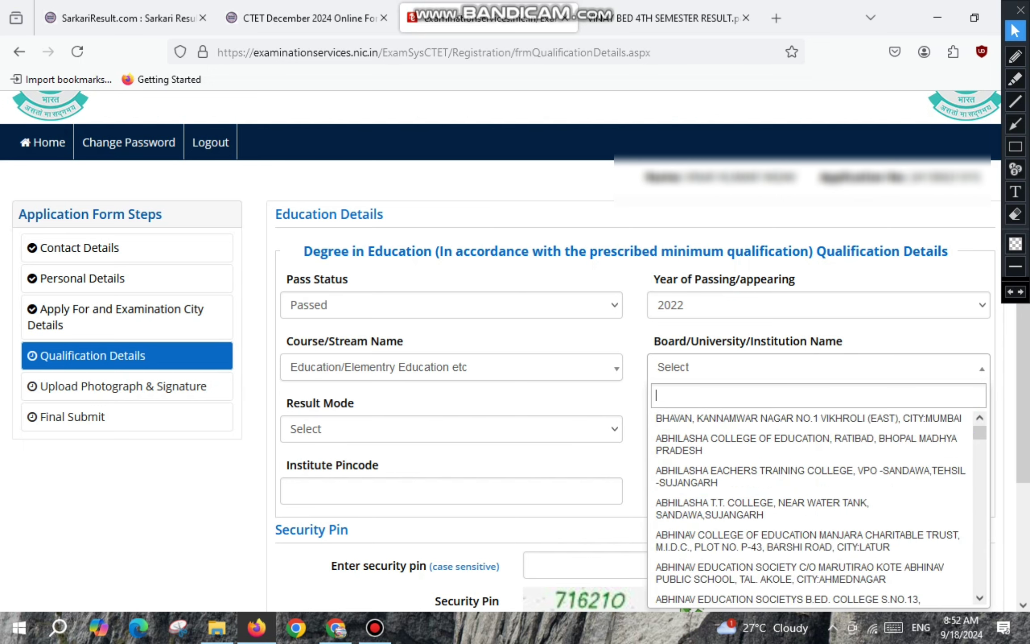
type("other")
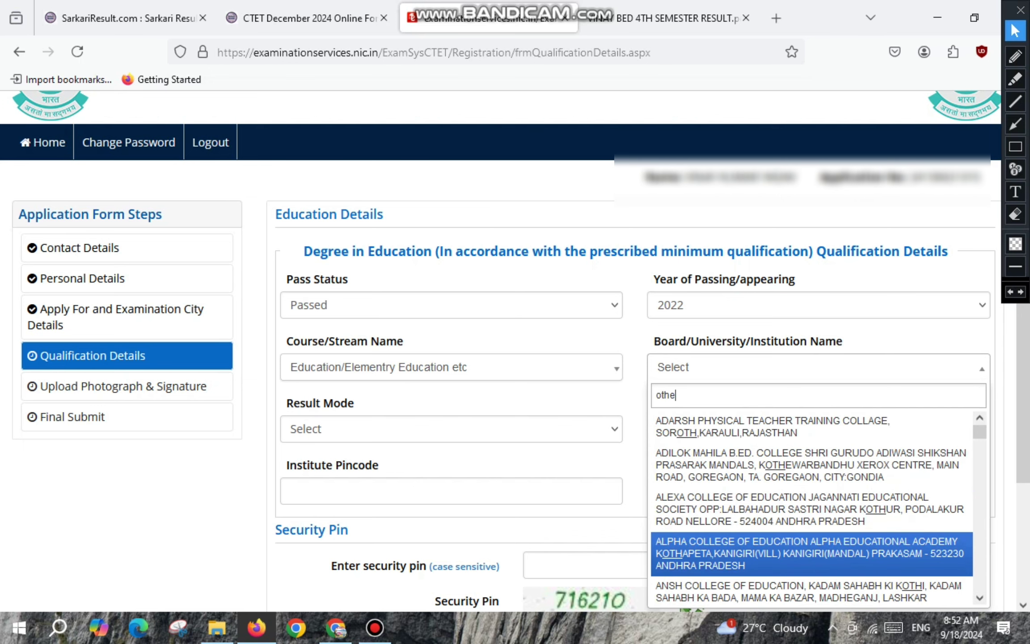
key("Up")
key("Up")
key("Up")
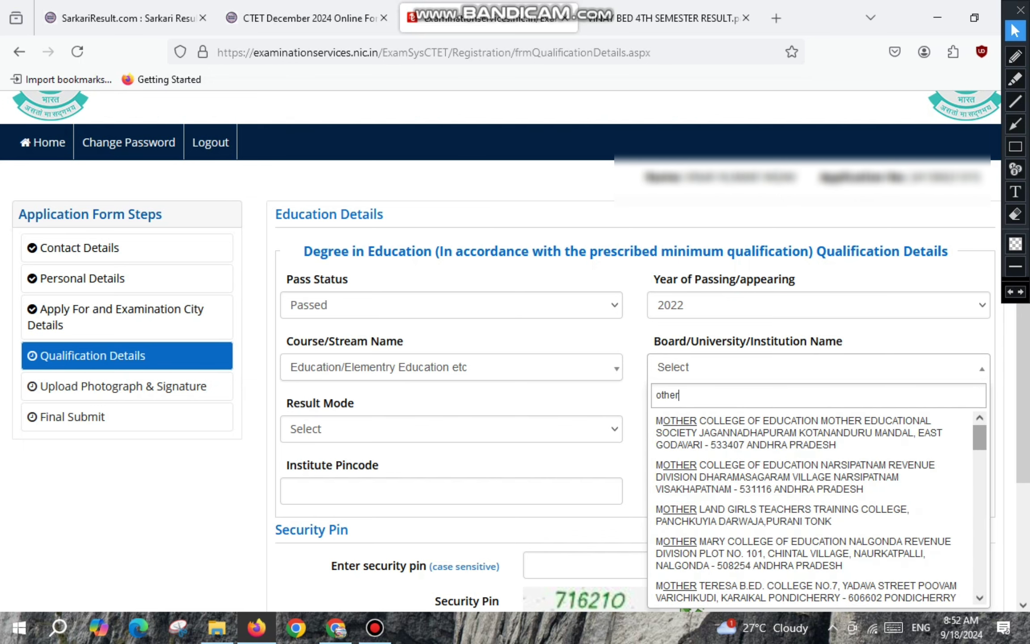
scroll(811, 592, "down", 15)
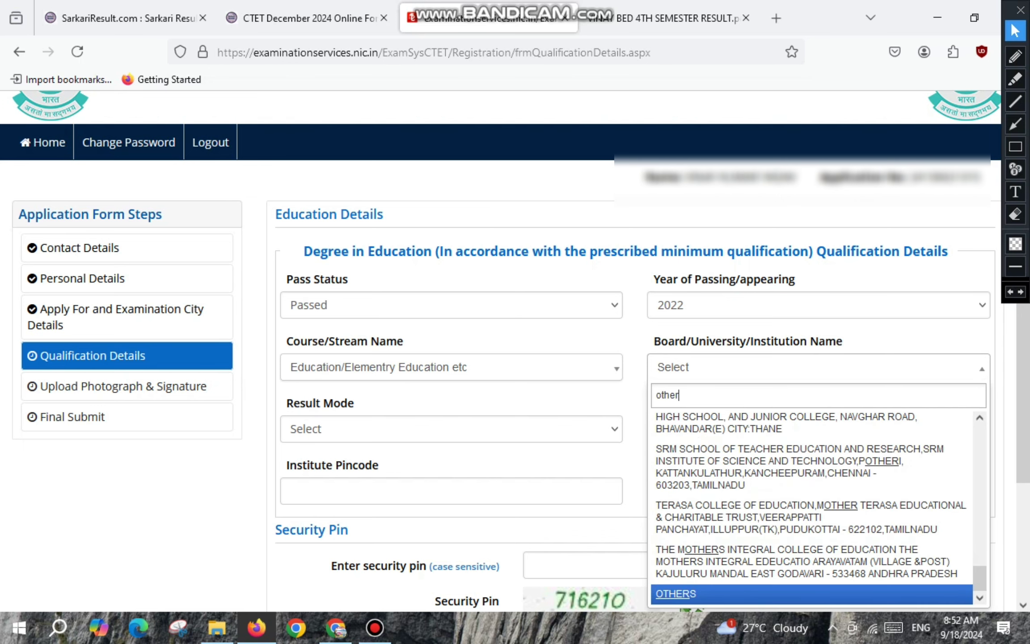
key("Return")
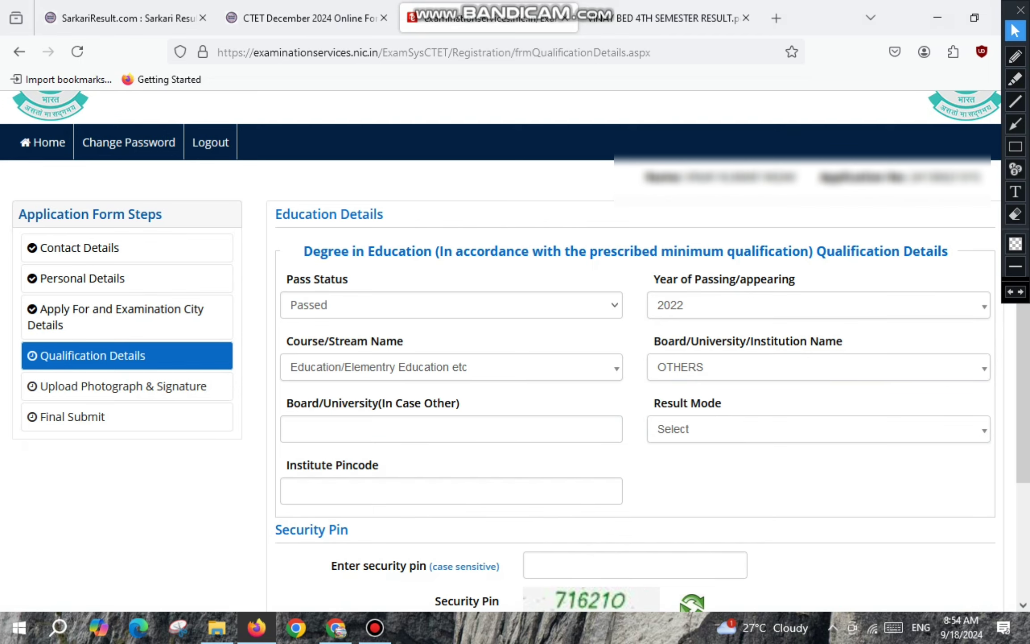
Paste the university name into the other-board field and choose Percentage as result mode.
left_click(289, 402)
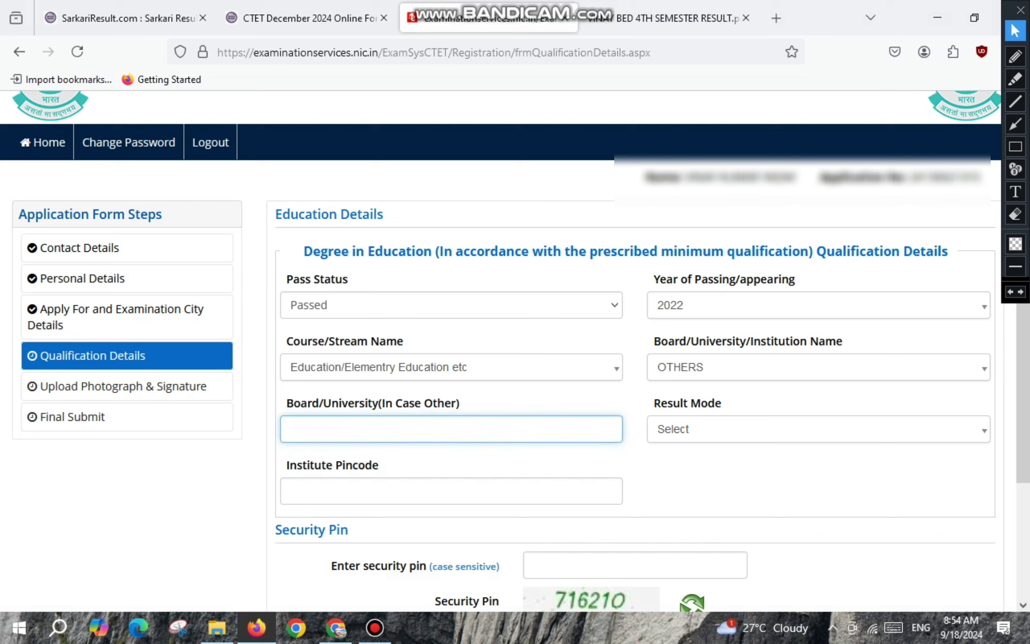
type("Prof. Rajendra Singh rajju bhaiya university prayagraj allahabad")
key("Tab")
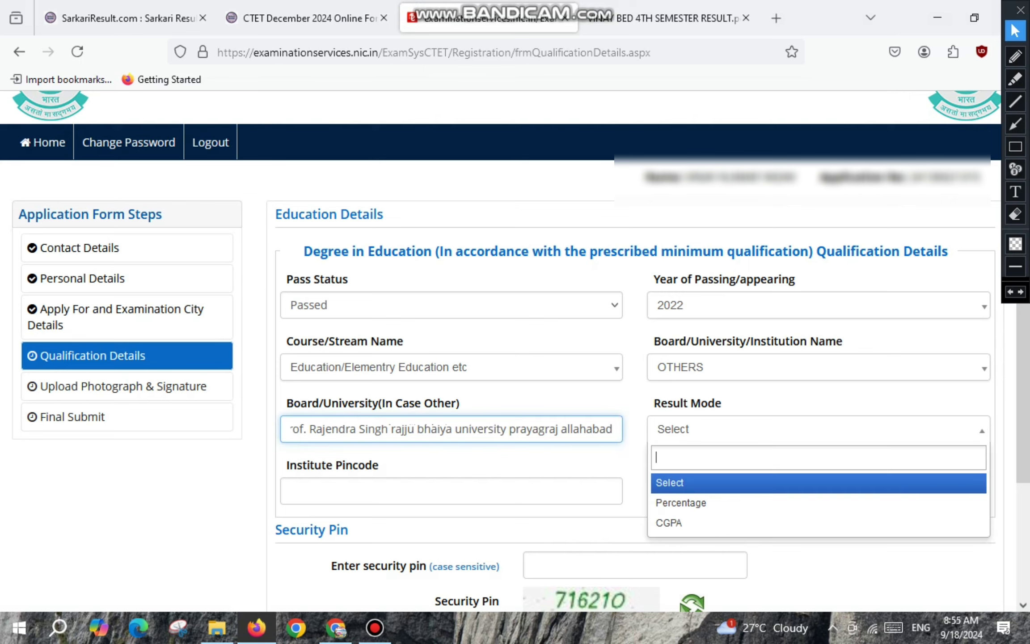
key("Down")
key("Return")
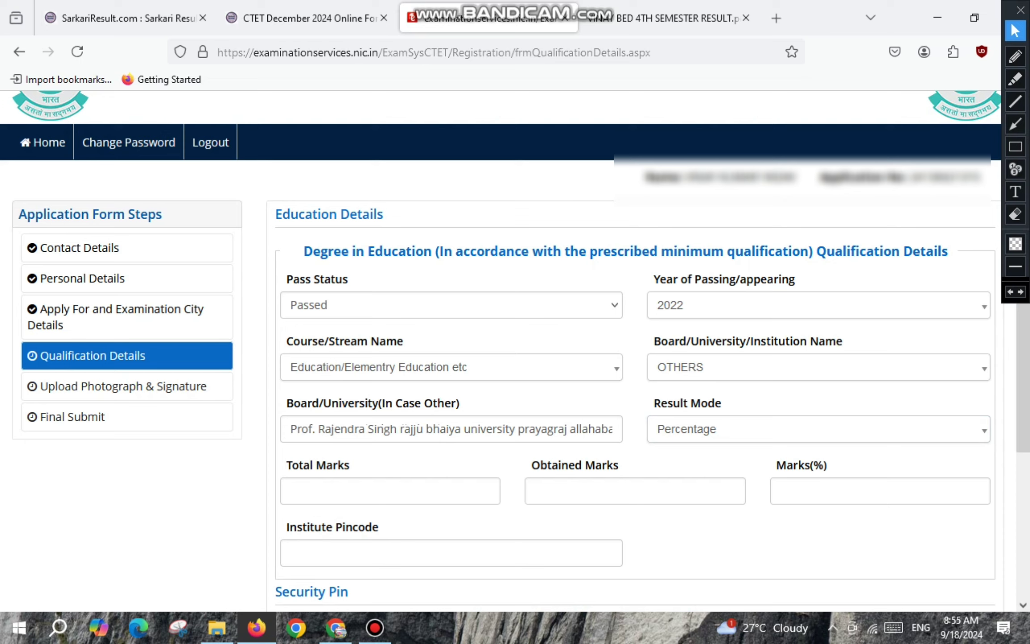
Enter 1400 as total marks and 955 as obtained marks.
left_click(390, 491)
type("140")
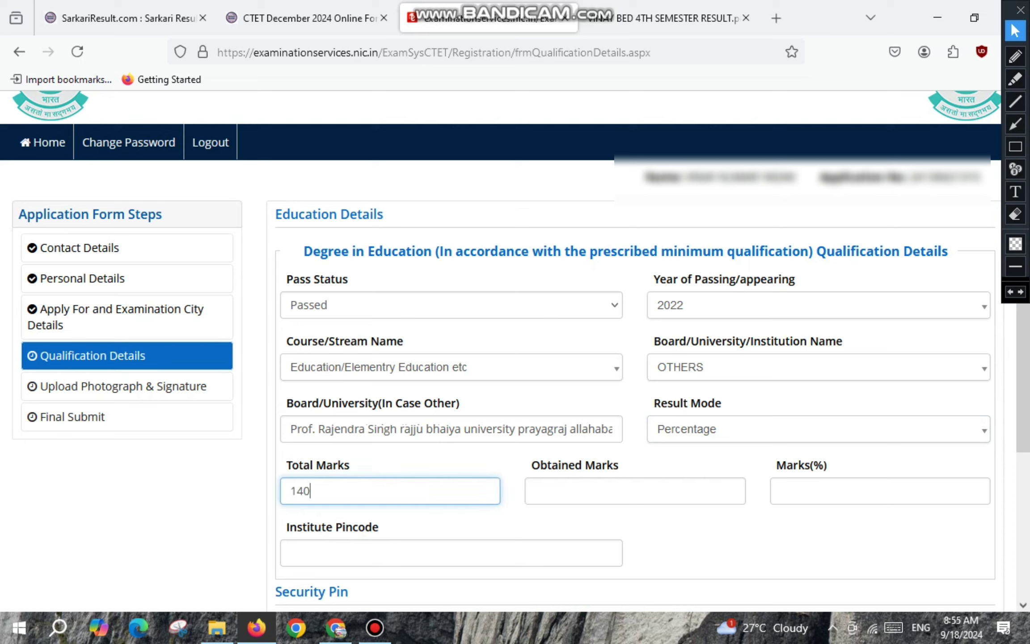
type("0")
left_click(635, 491)
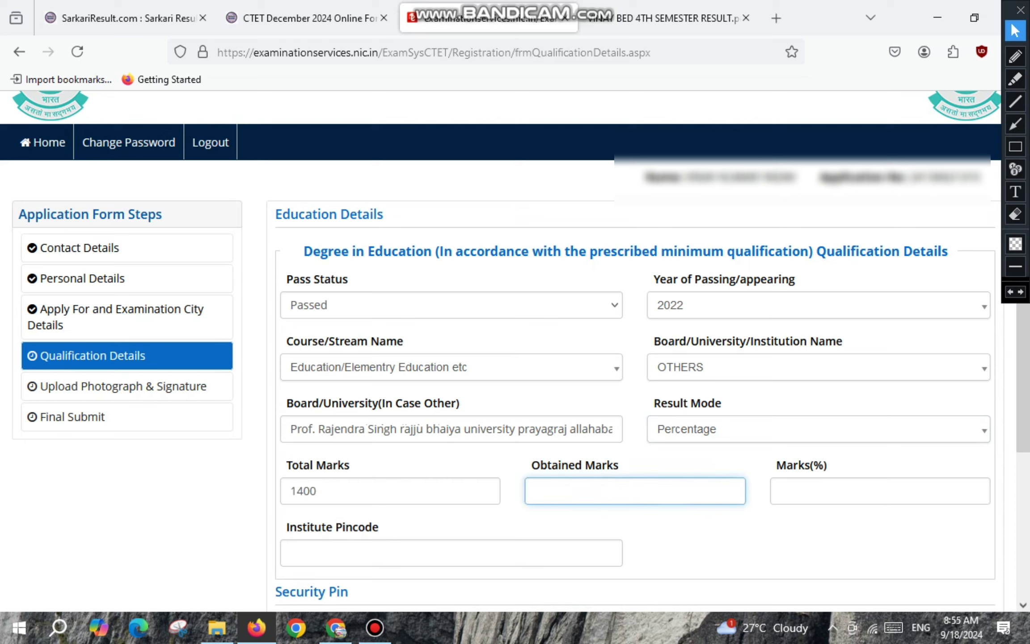
type("955")
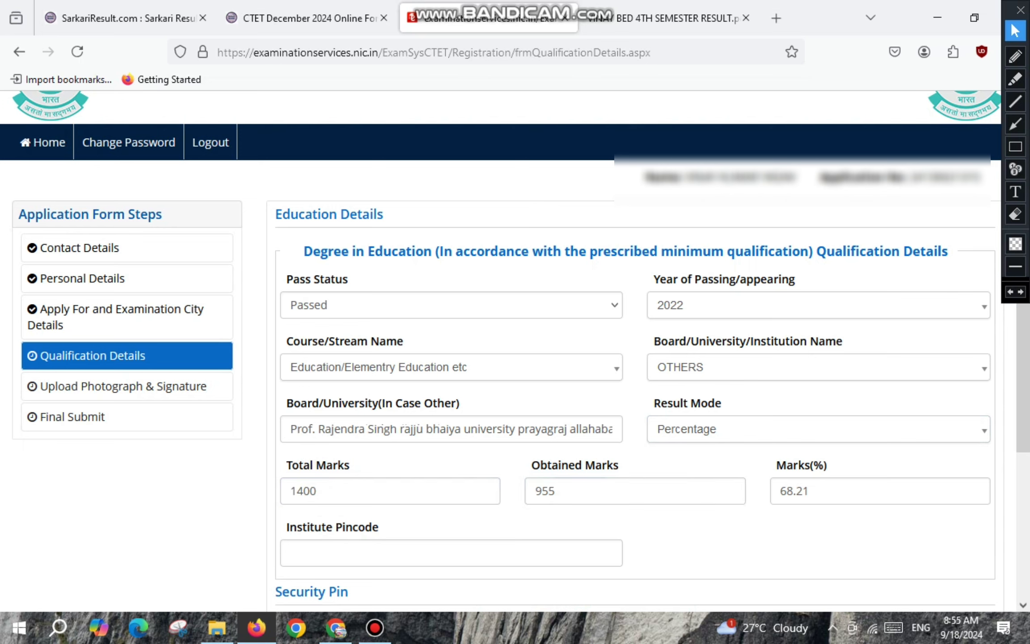
scroll(288, 363, "down", 3)
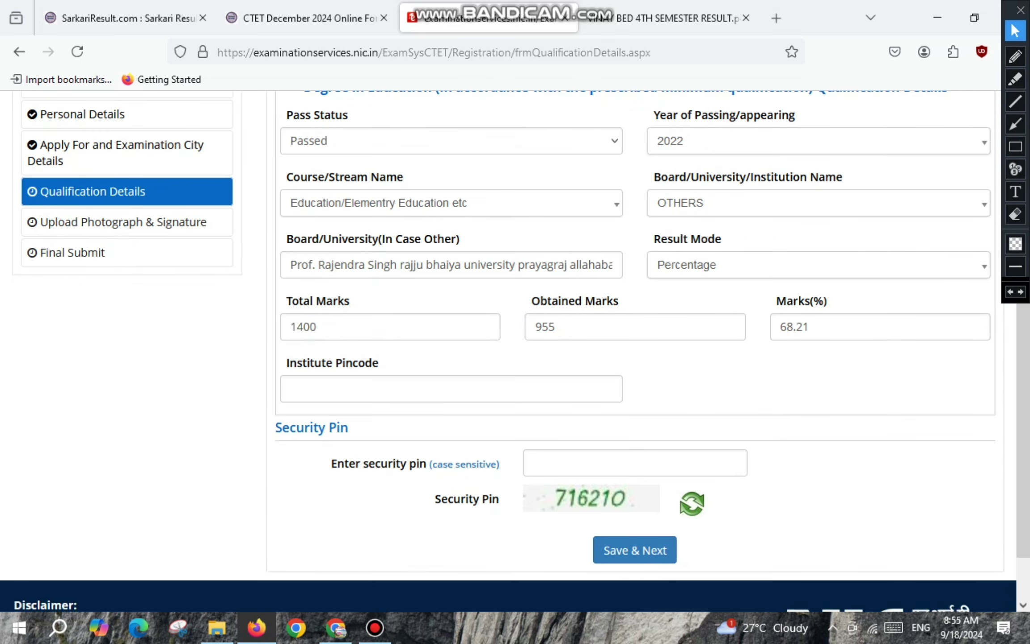
Enter the institute pincode and security pin, then confirm the qualification submission.
left_click(288, 362)
type("230")
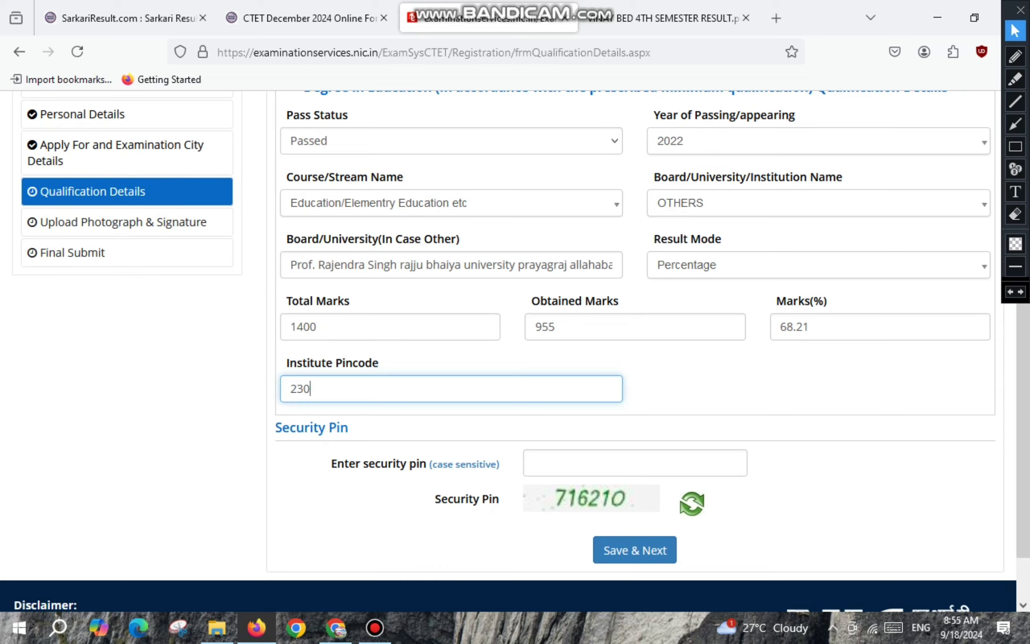
type("124")
left_click(581, 463)
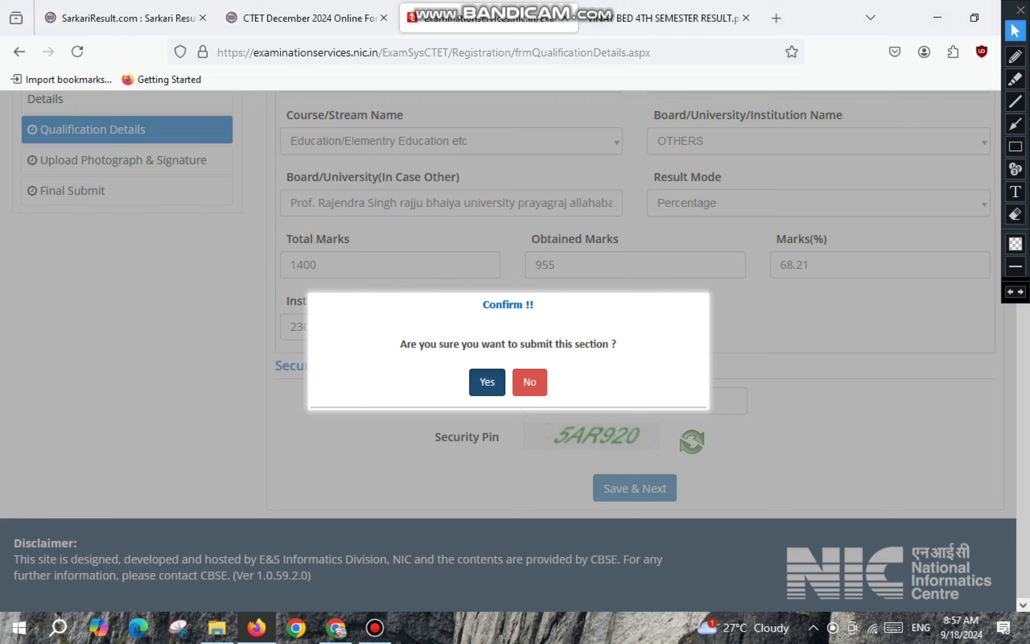
left_click(487, 382)
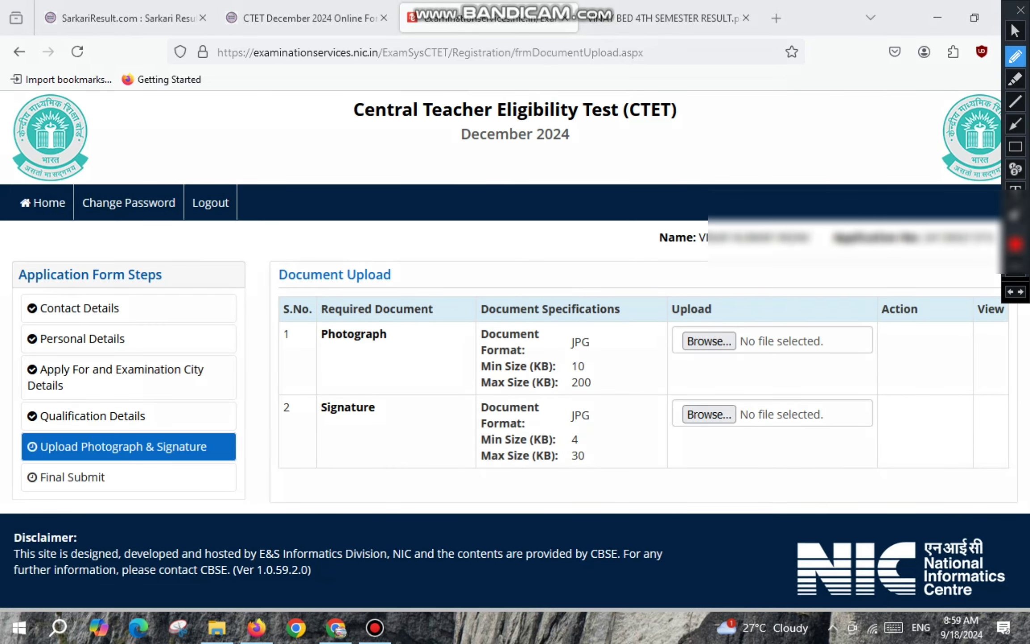
Mark up the Document Upload page while the photograph opens in the 140 × 180 px editor.
left_click_drag(329, 350, 382, 350)
mouse_move(573, 353)
left_mouse_down()
mouse_move(591, 331)
mouse_move(560, 342)
mouse_move(595, 371)
mouse_move(594, 385)
left_mouse_up()
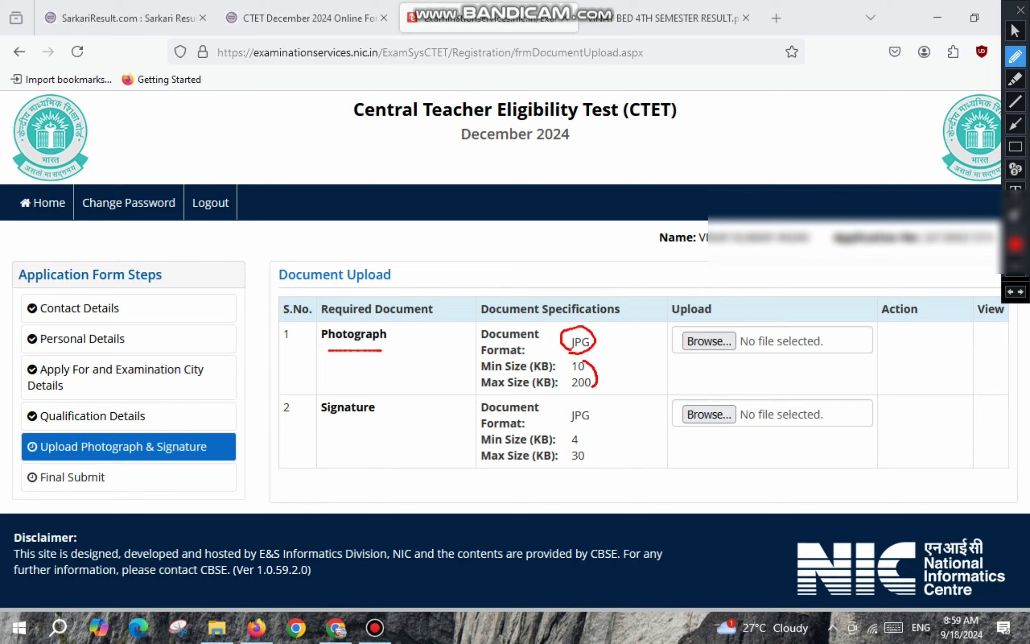
left_click_drag(684, 361, 741, 361)
left_click_drag(337, 426, 374, 427)
mouse_move(578, 402)
left_mouse_down()
mouse_move(591, 414)
mouse_move(558, 413)
mouse_move(571, 395)
mouse_move(594, 461)
mouse_move(580, 465)
left_mouse_up()
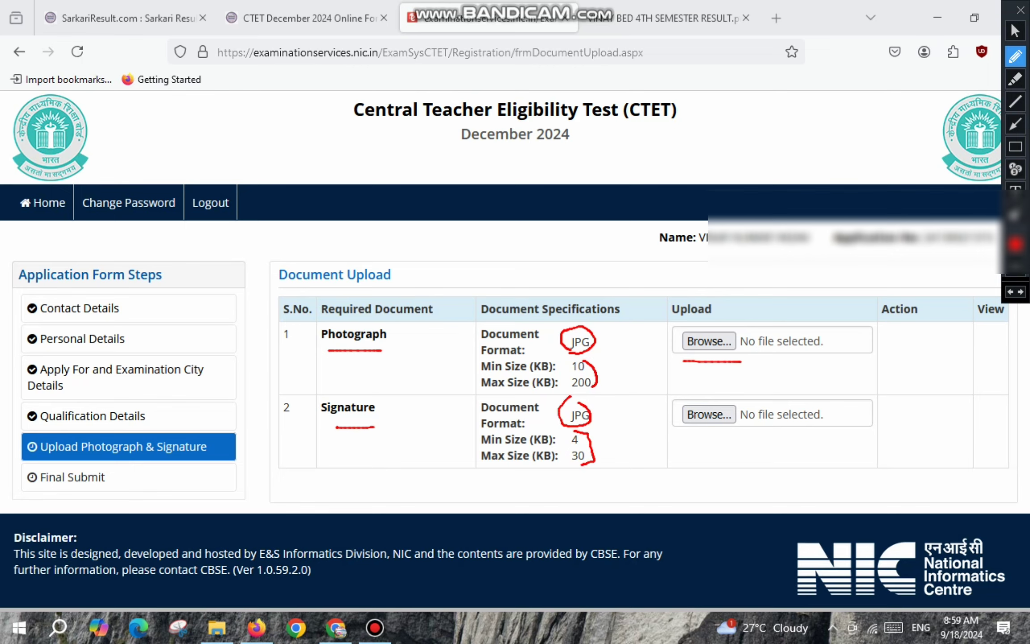
mouse_move(690, 436)
left_mouse_down()
mouse_move(701, 445)
mouse_move(734, 433)
left_mouse_up()
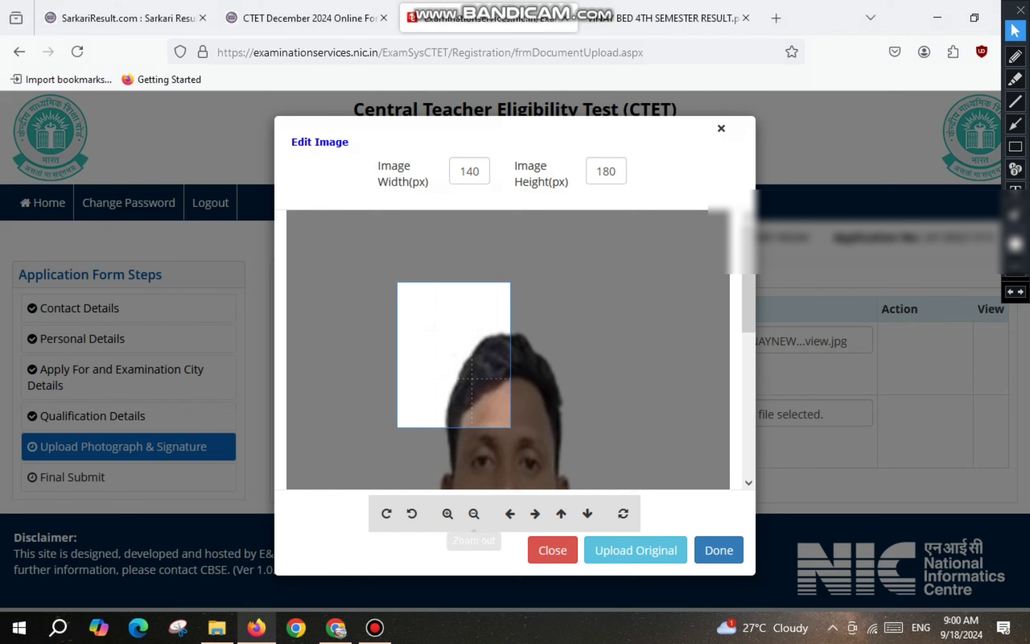
Zoom the photo out six times to fit the whole portrait, then apply the crop.
left_click(474, 513)
left_click(474, 513)
left_click(473, 513)
left_click(474, 514)
left_click(474, 513)
left_click(474, 513)
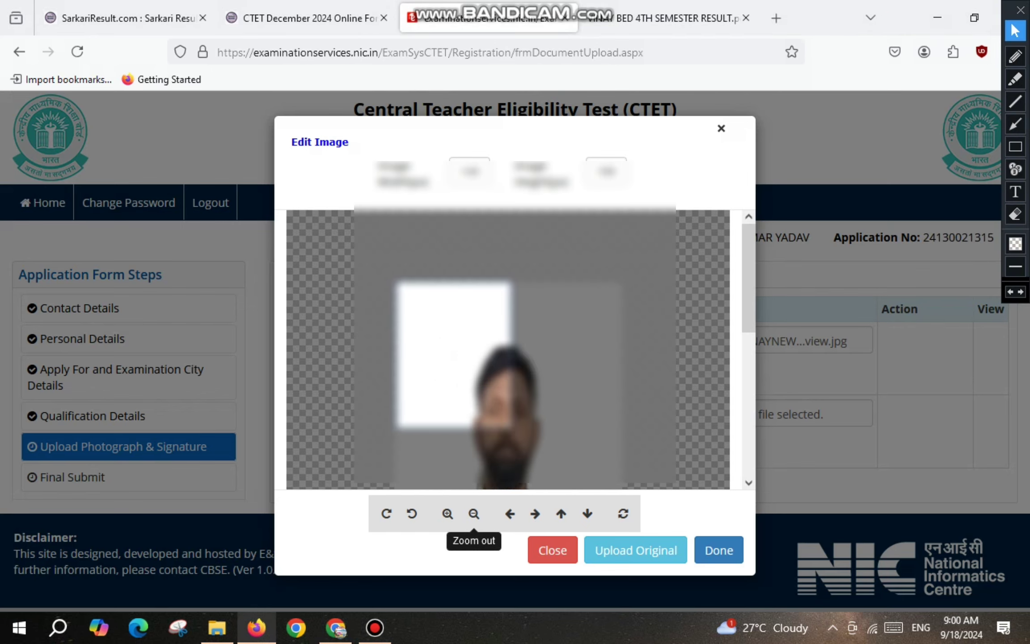
left_click(474, 513)
left_click(474, 513)
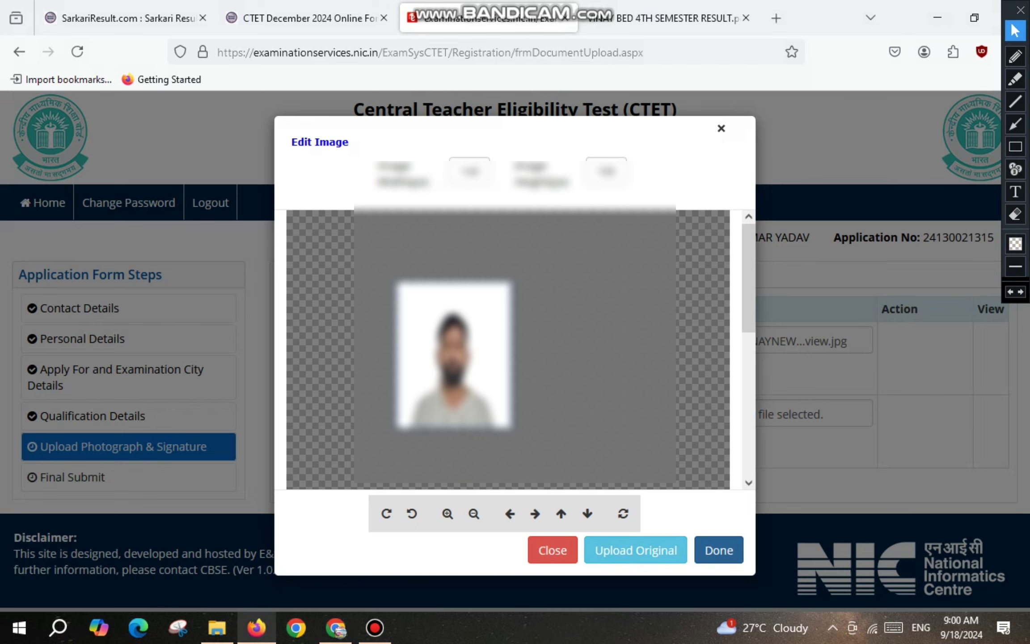
left_click(719, 550)
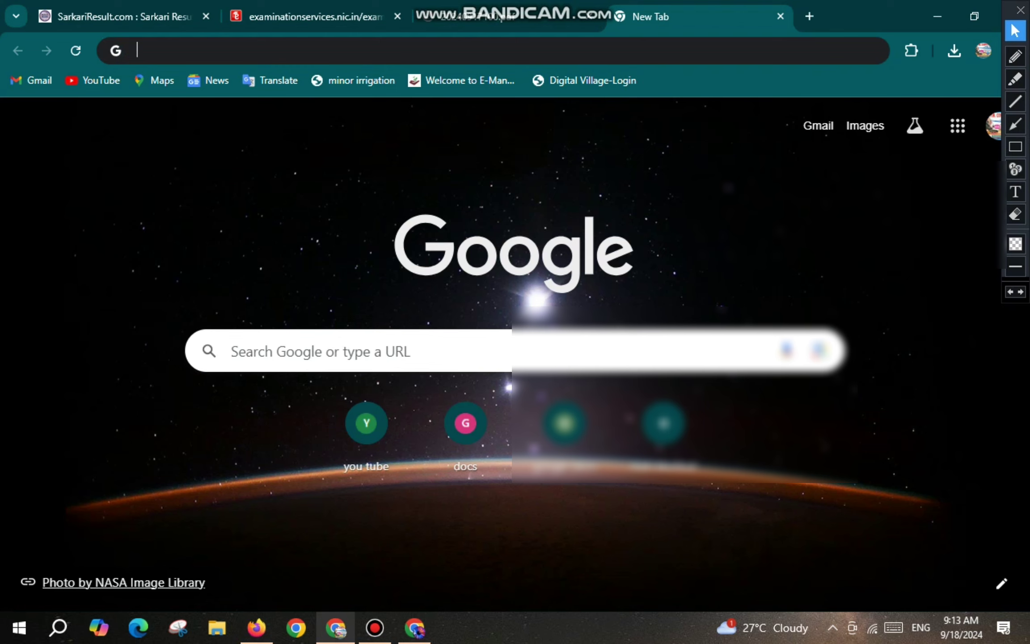
Search Google for 'IMAGE RESIZER' and open the imageresizer.com website.
key("ctrl+l")
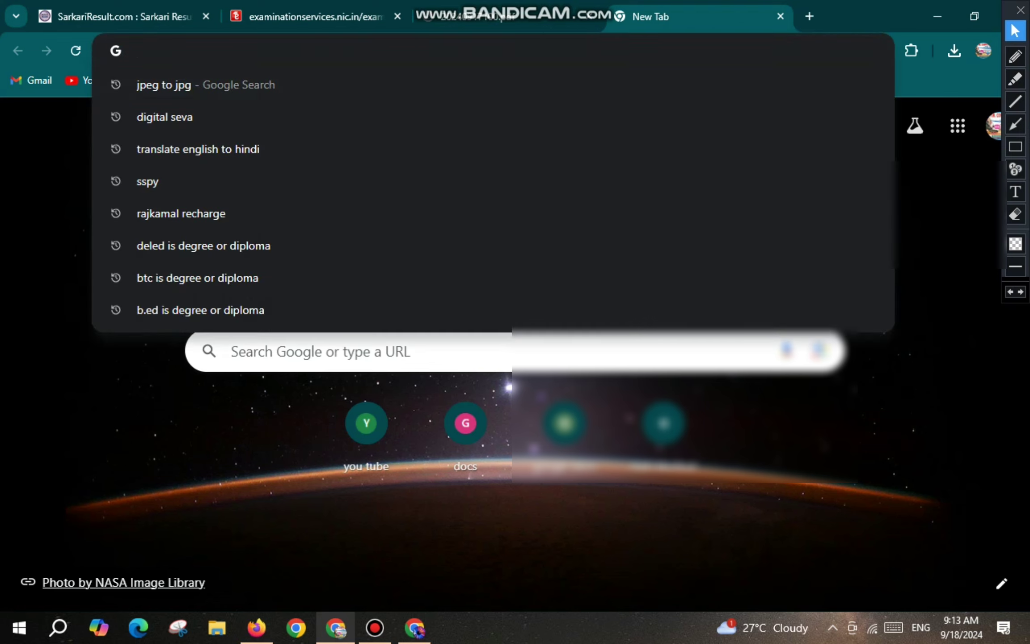
type("IMAGE")
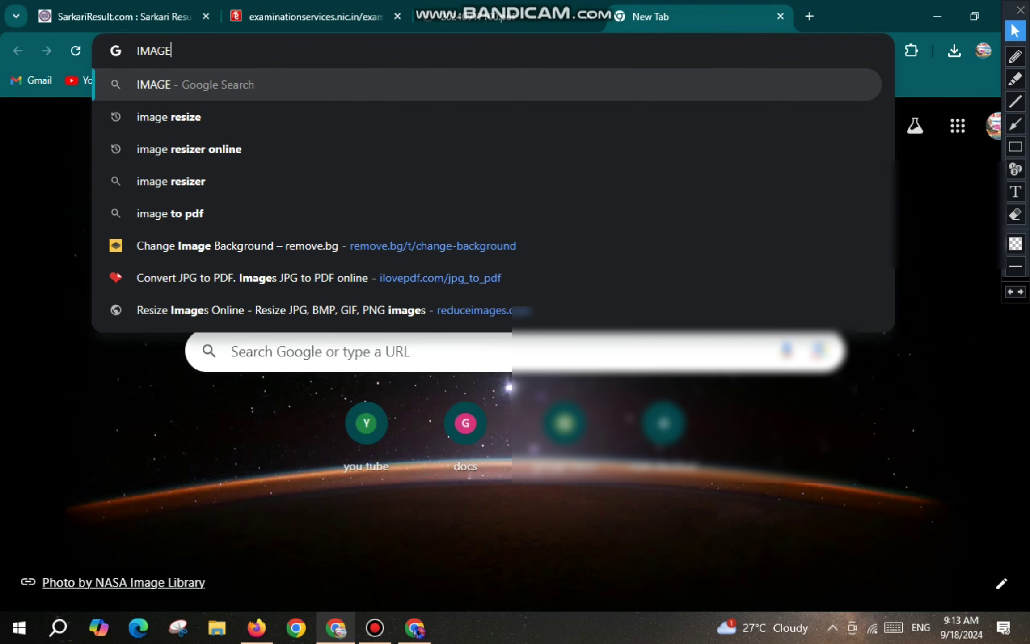
type(" RESIZER")
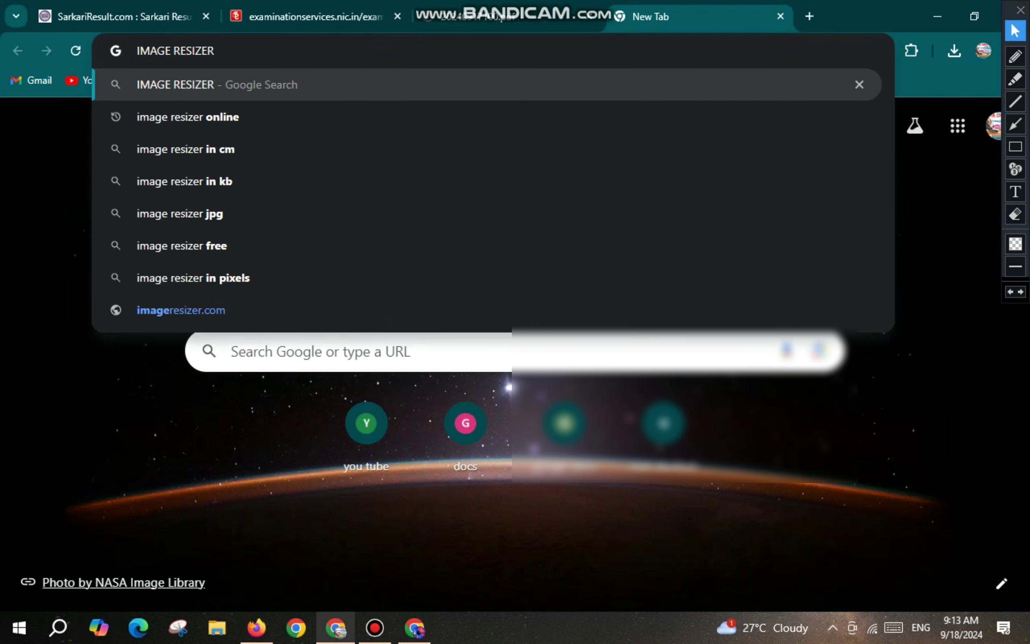
key("Return")
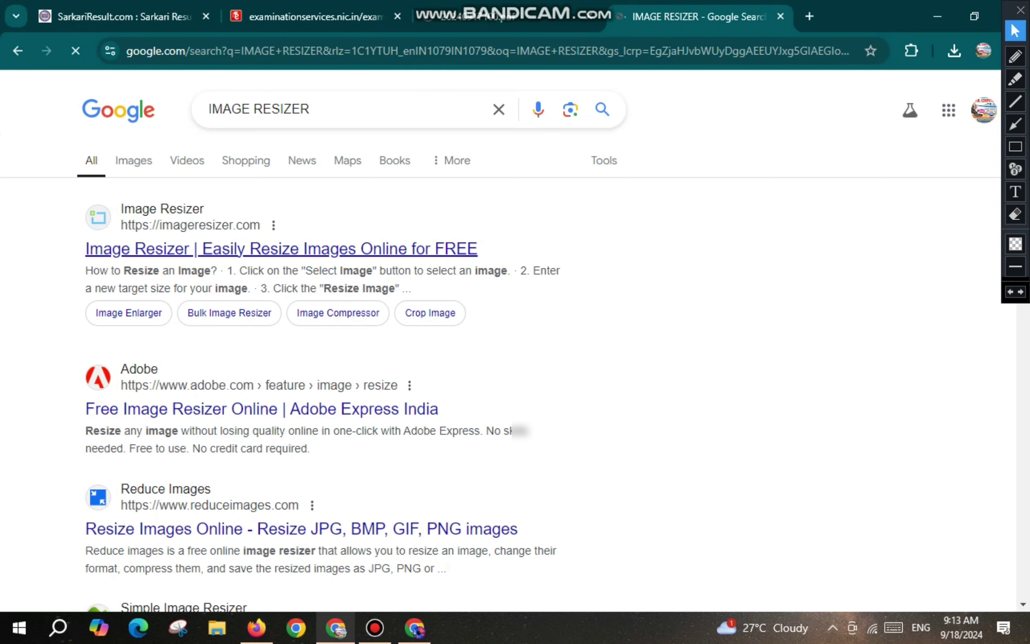
left_click(282, 249)
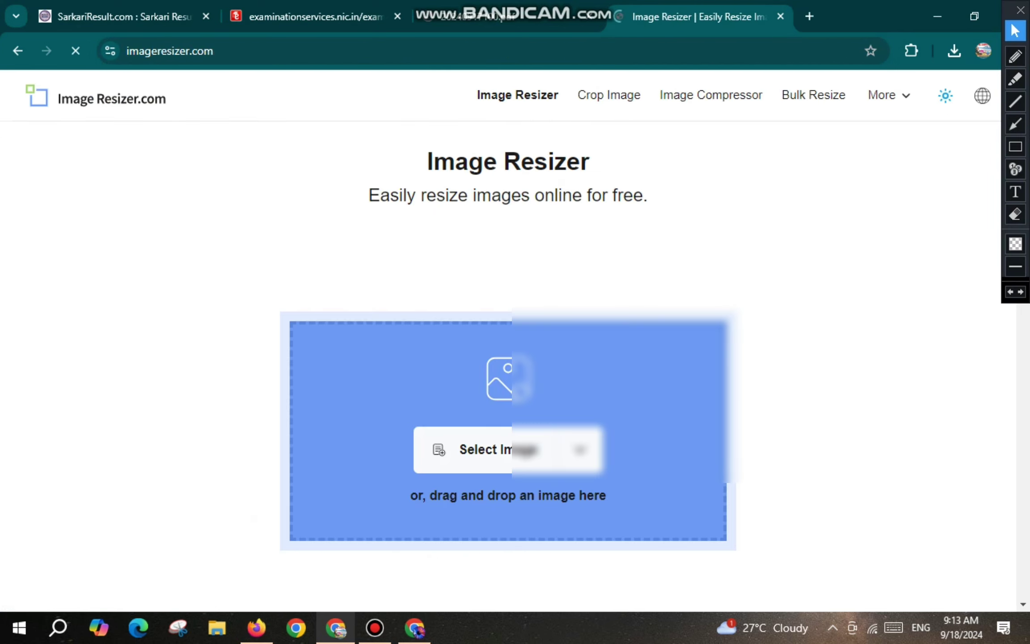
Upload the candidate's photo from the Desktop to Image Resizer.
left_click(485, 450)
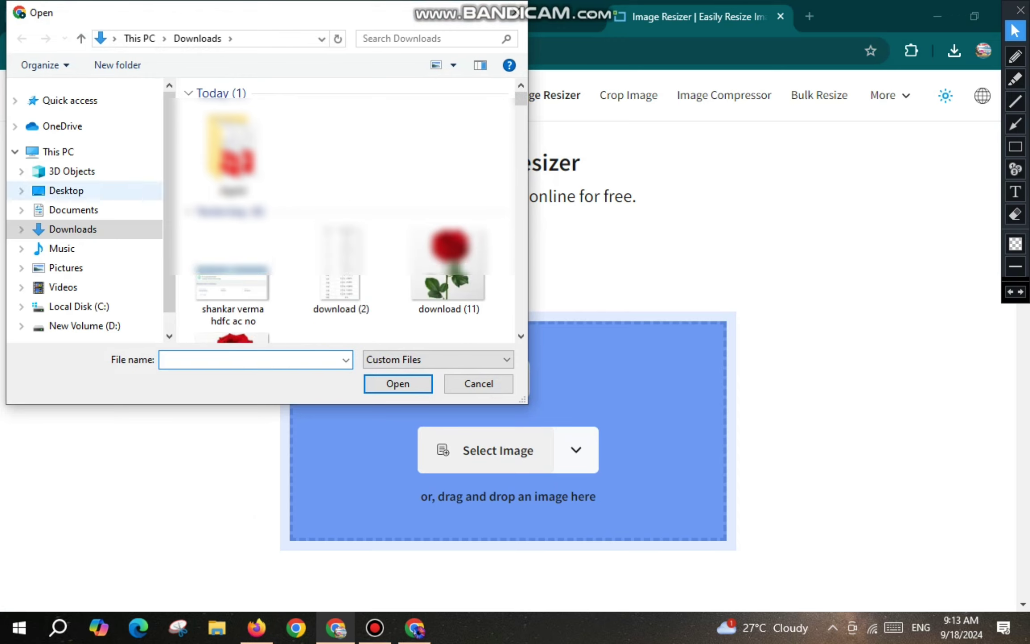
left_click(67, 191)
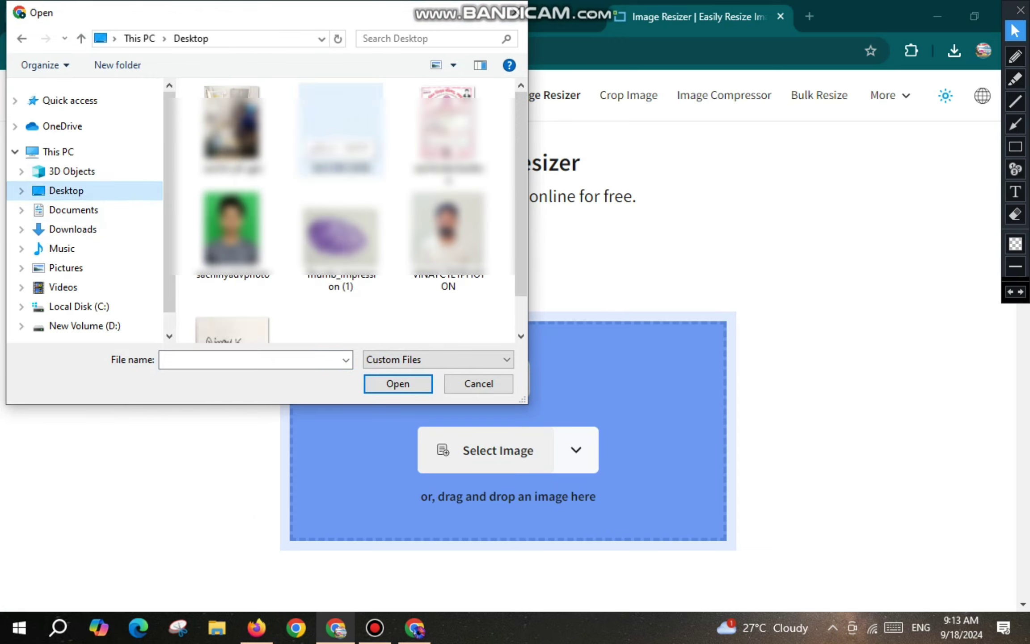
scroll(447, 237, "down", 1)
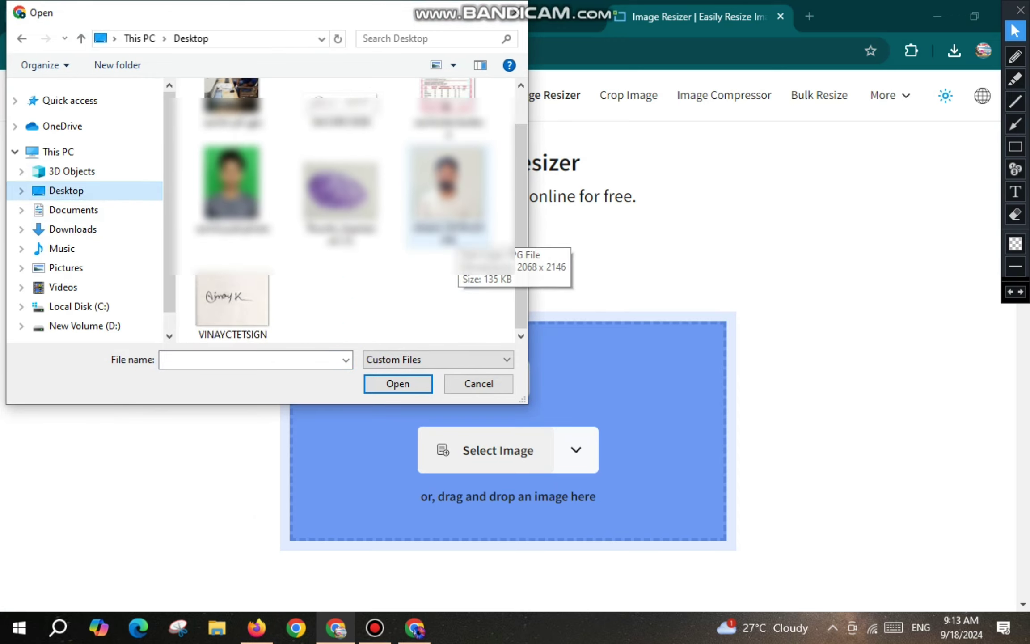
left_click(447, 188)
left_click(397, 383)
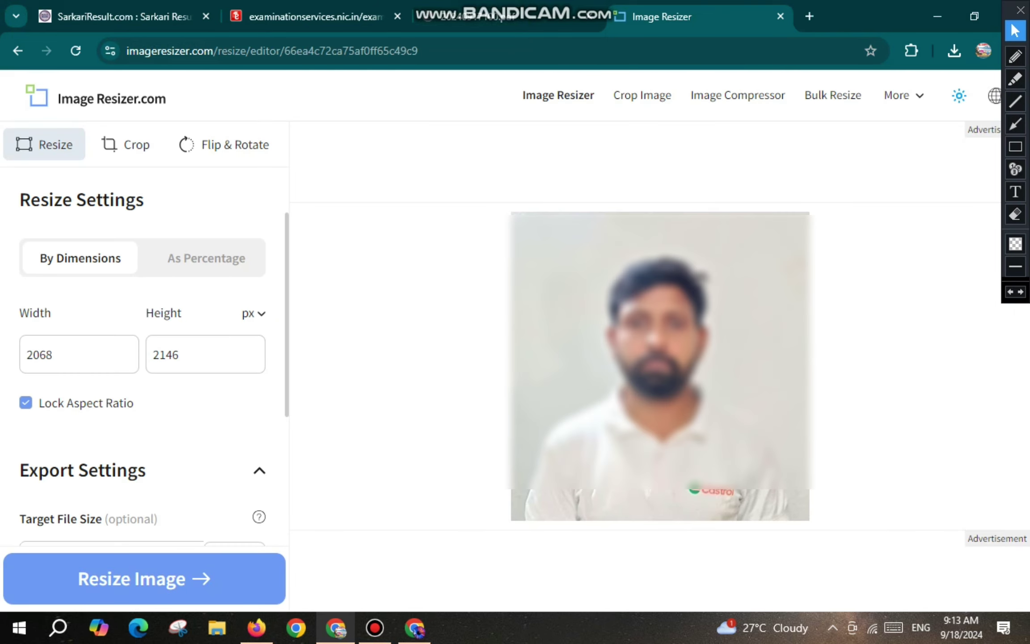
Switch units to centimetres, unlock the aspect ratio, and set the size to 3.5 × 4.5 cm.
key("ctrl+a")
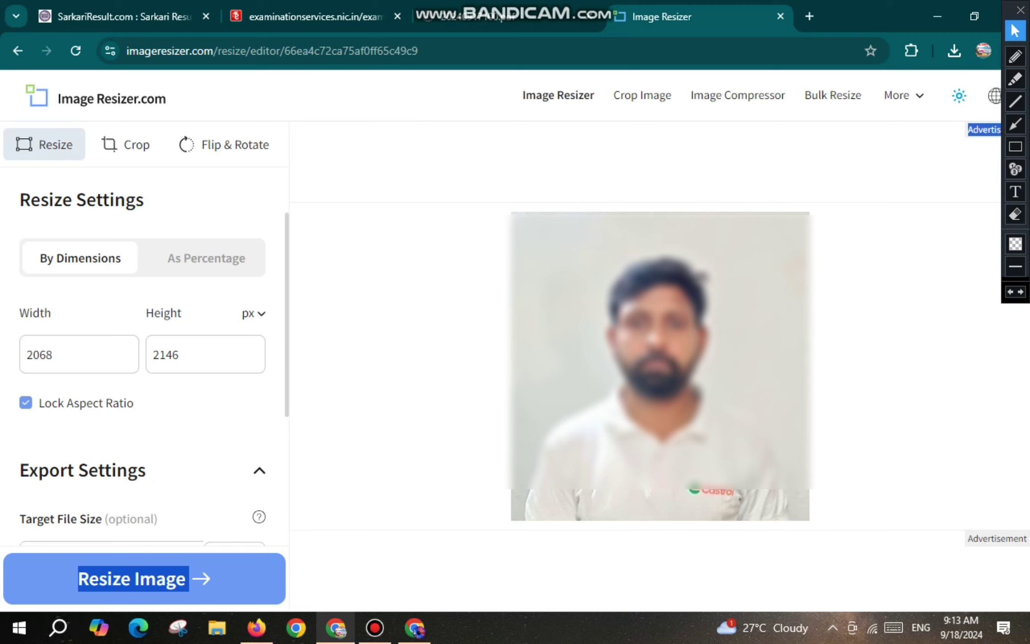
scroll(155, 379, "down", 1)
left_click(254, 273)
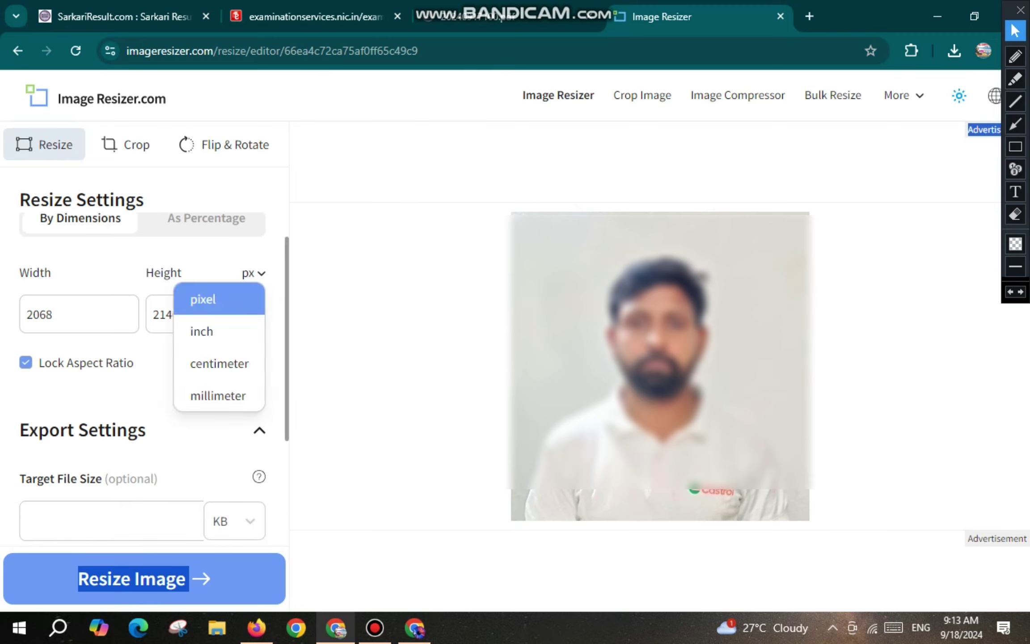
left_click(219, 363)
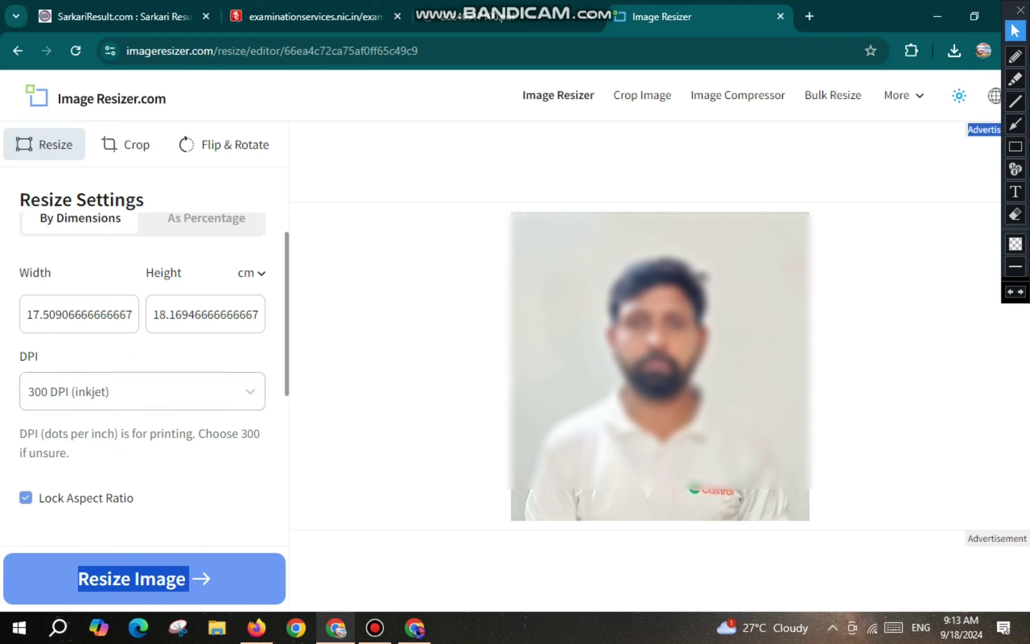
left_click(26, 498)
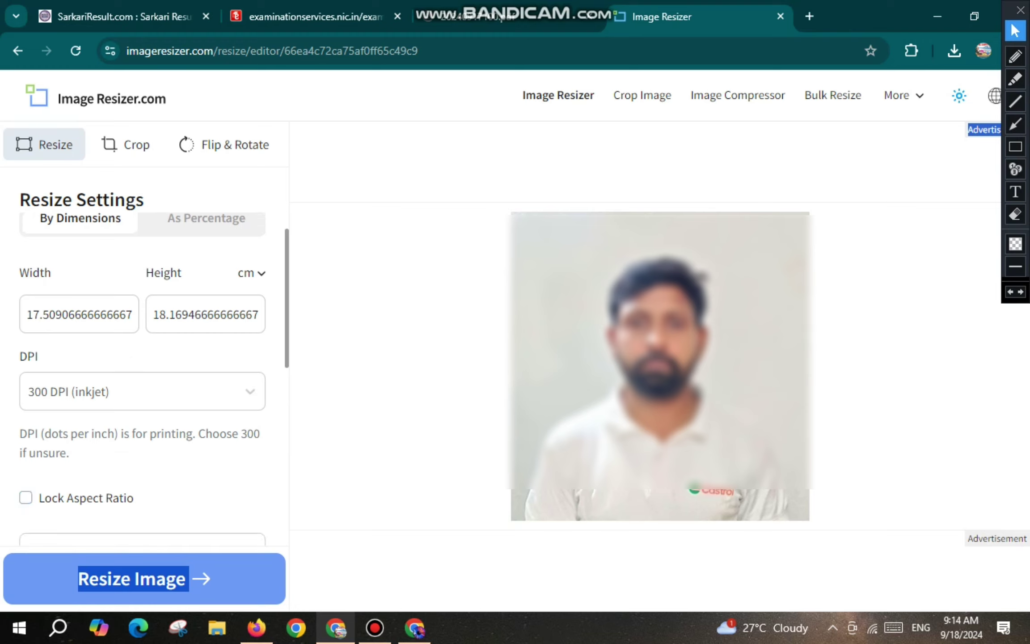
double_click(80, 314)
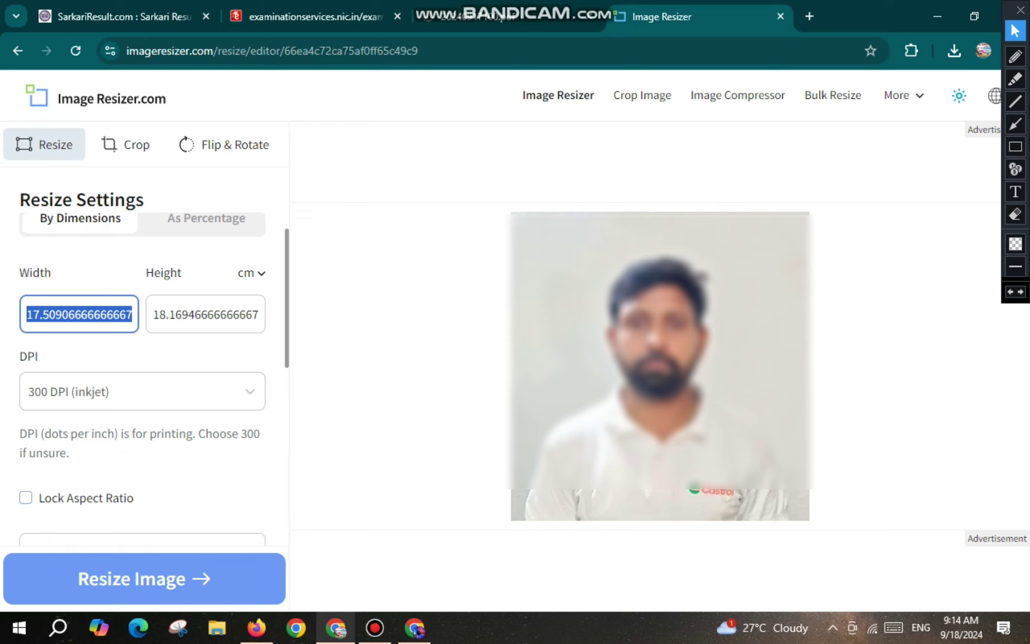
type("0")
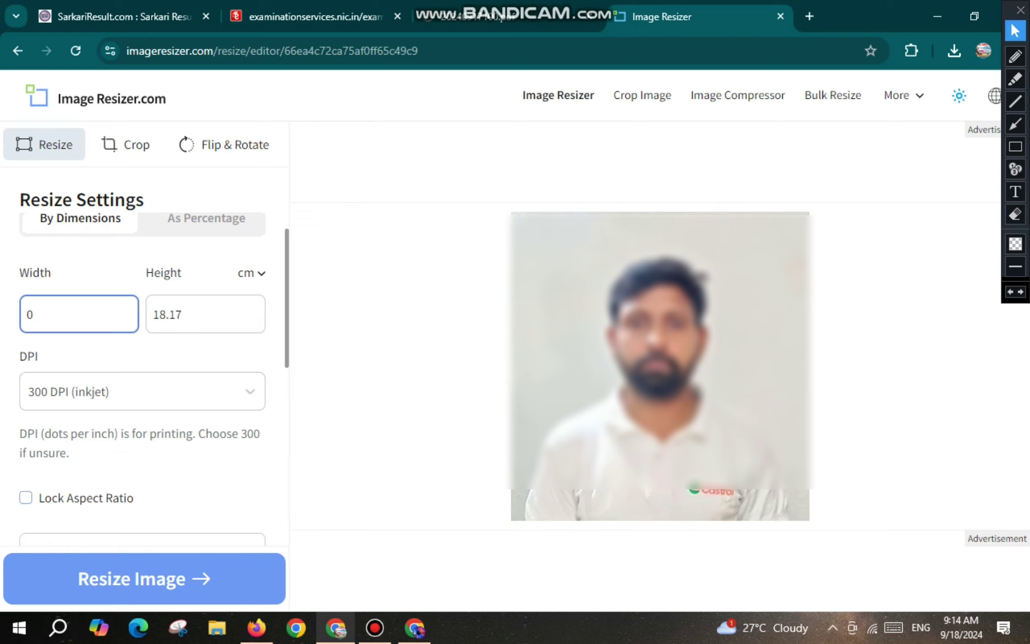
key("BackSpace")
type("3.5")
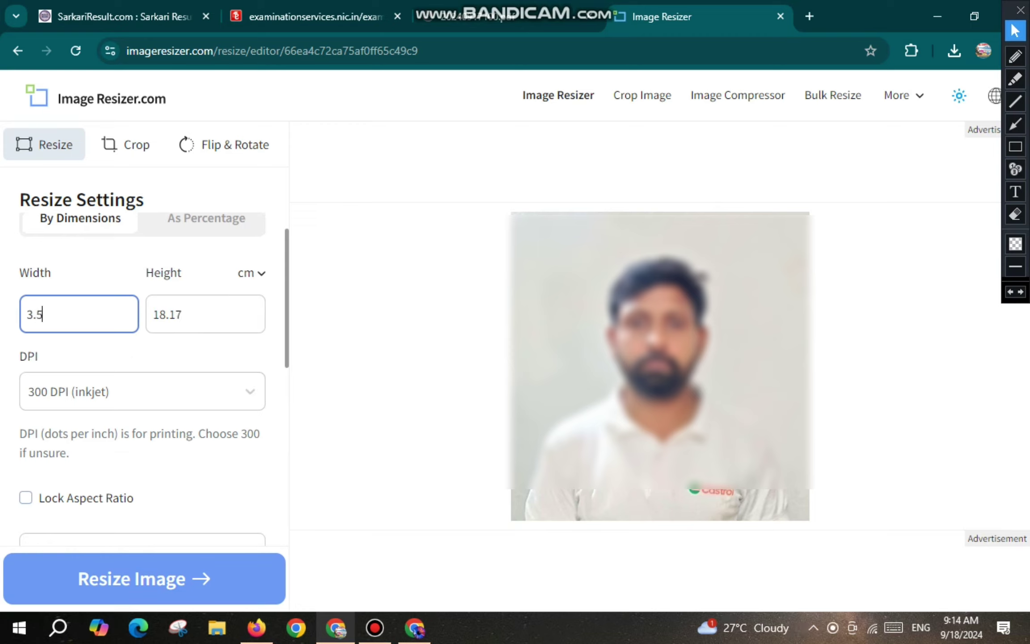
key("Tab")
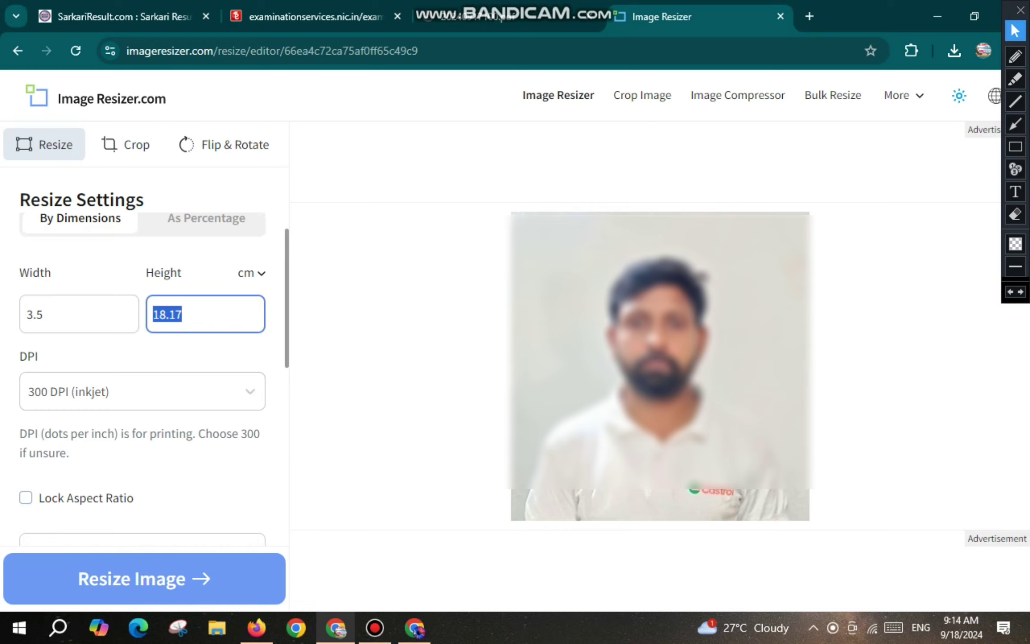
type("4.5")
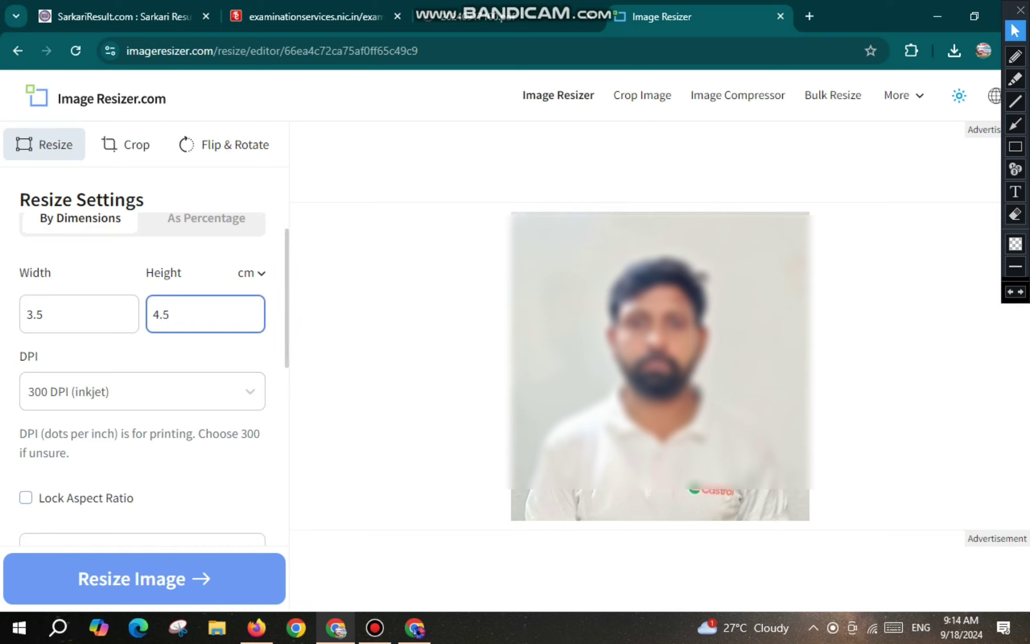
Keep 300 DPI, set a white #FFFFFF background fill, and resize the photo.
scroll(154, 375, "down", 1)
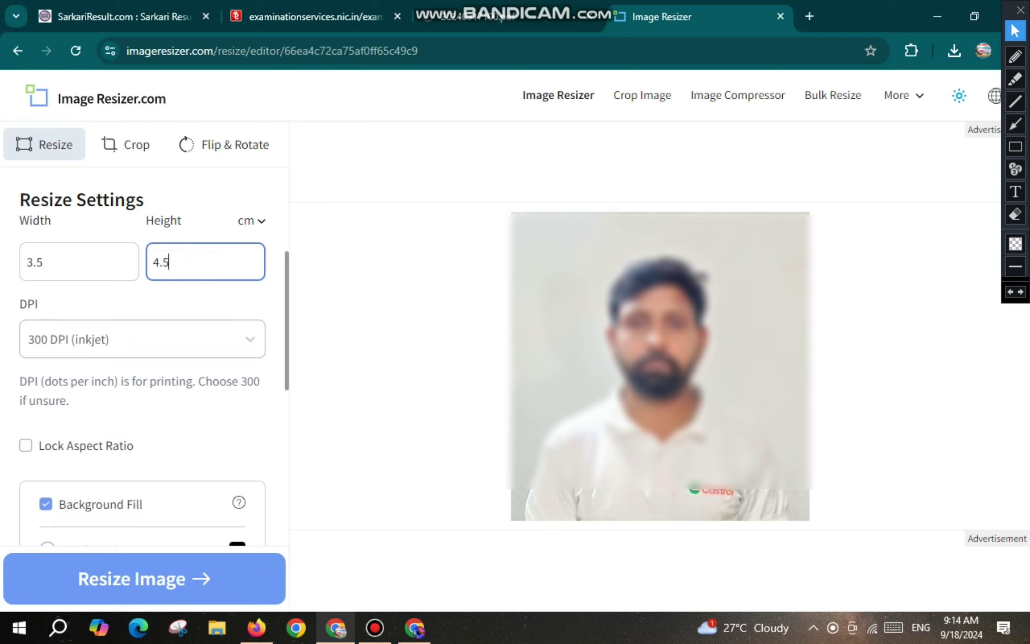
key("Tab")
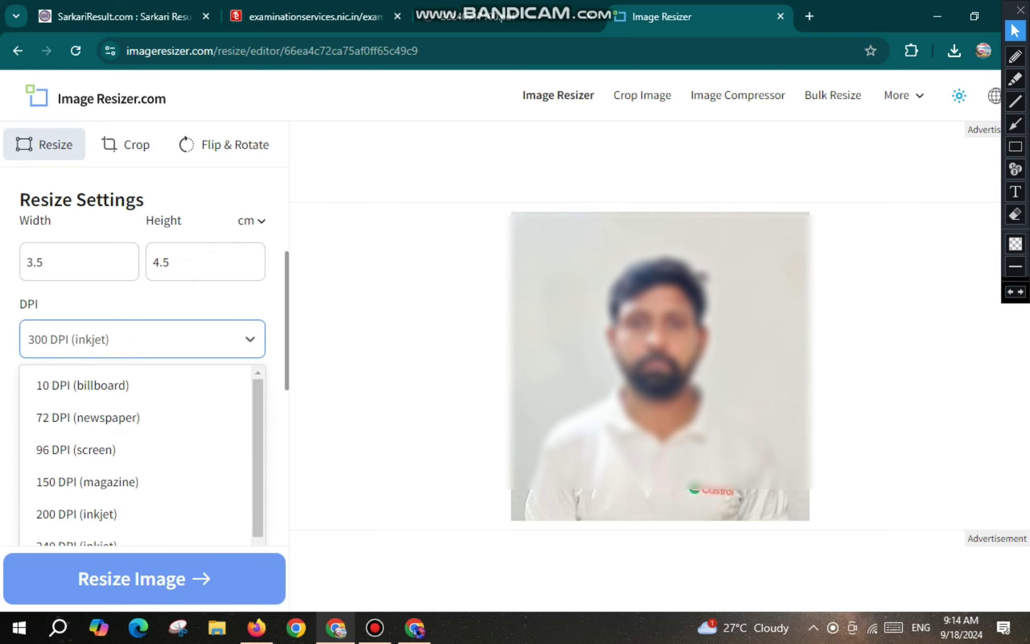
scroll(129, 459, "down", 2)
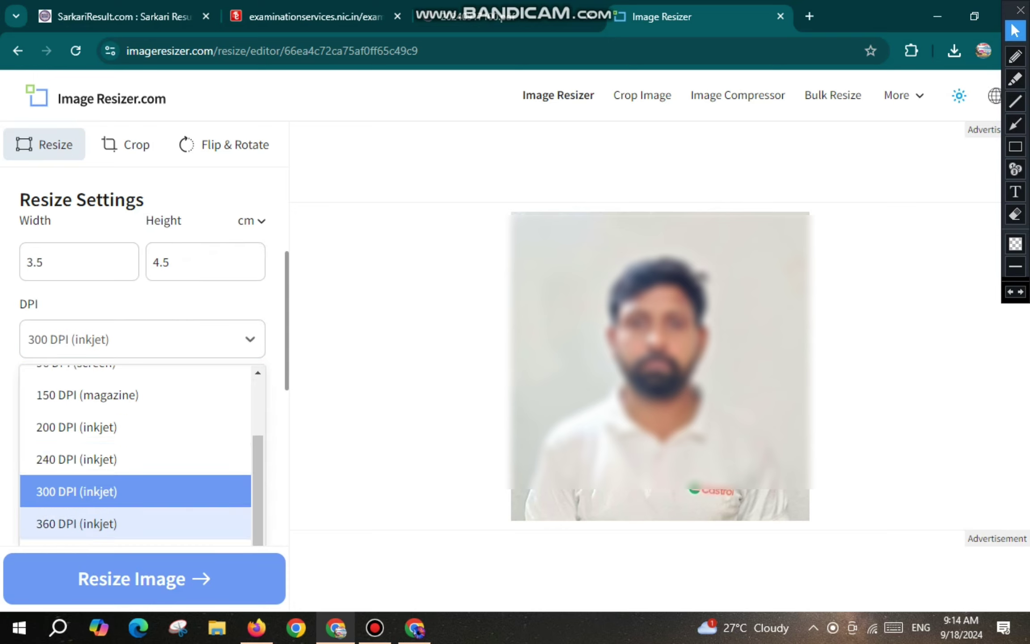
key("Return")
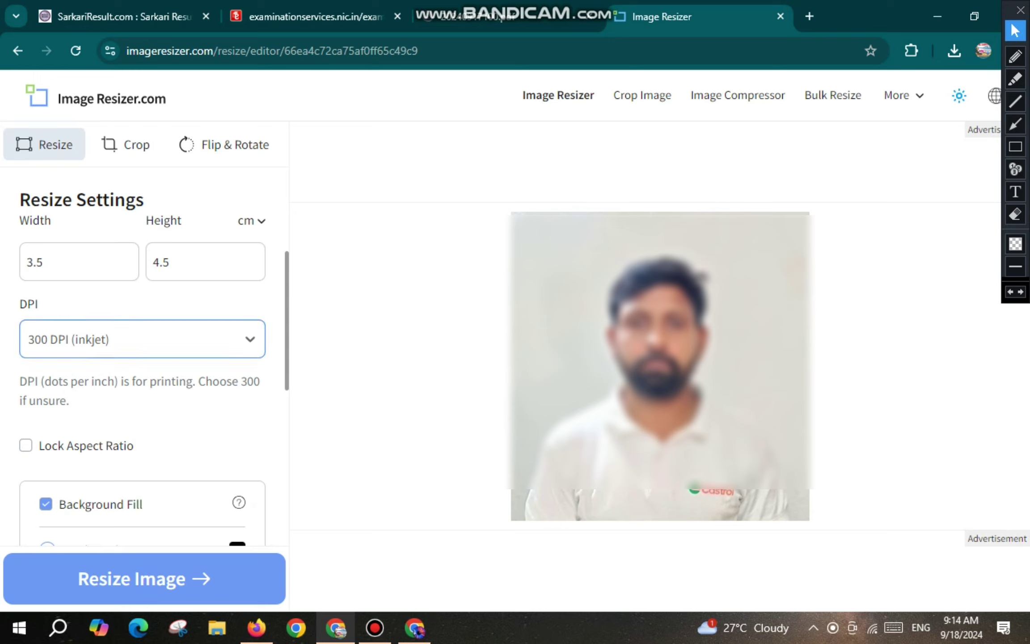
scroll(143, 357, "down", 5)
scroll(143, 357, "up", 3)
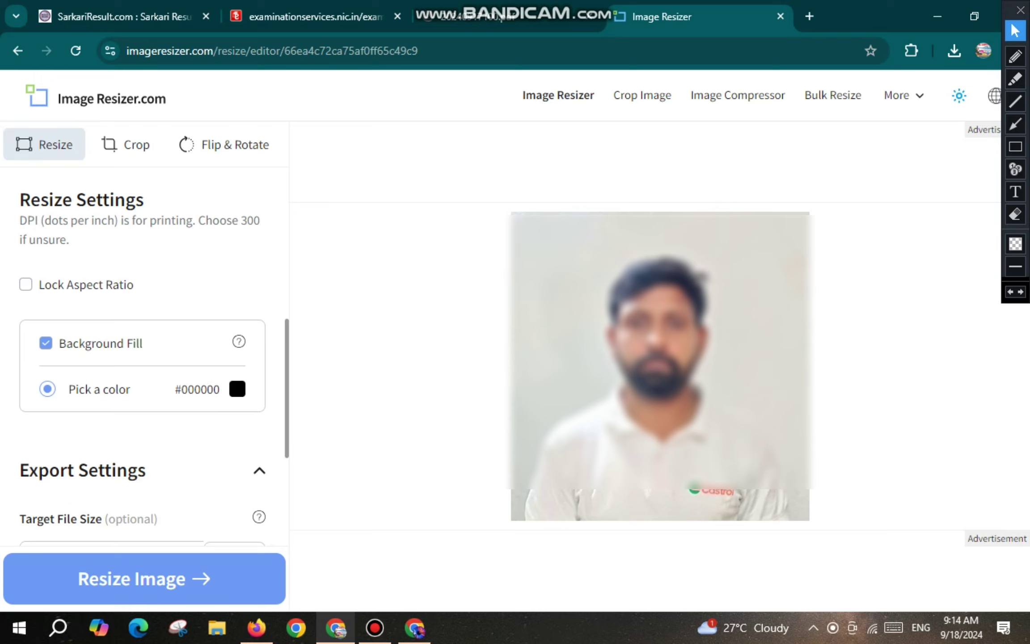
left_click(237, 389)
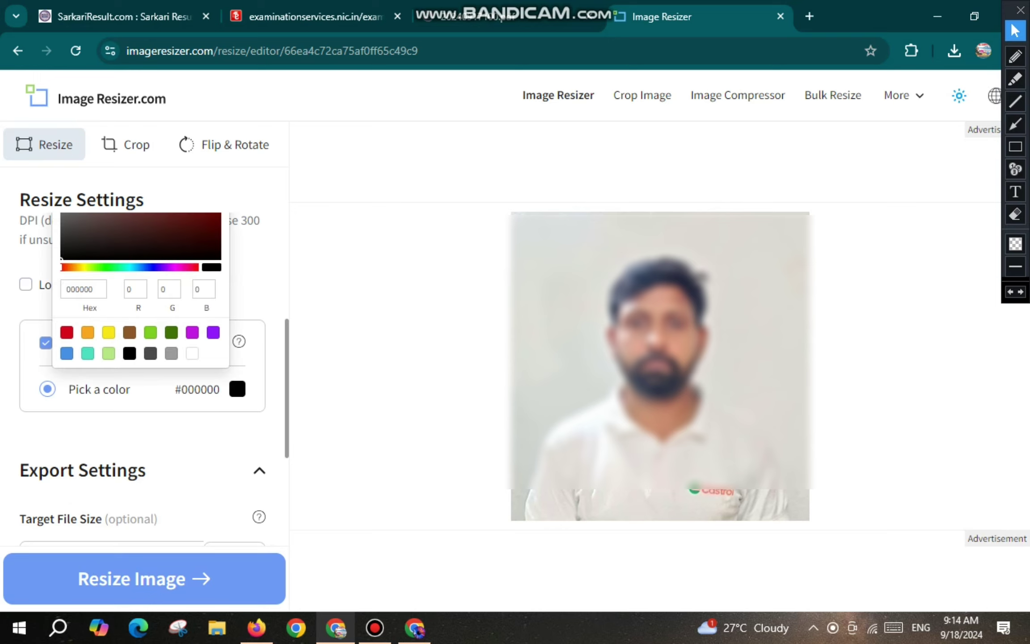
left_click(192, 353)
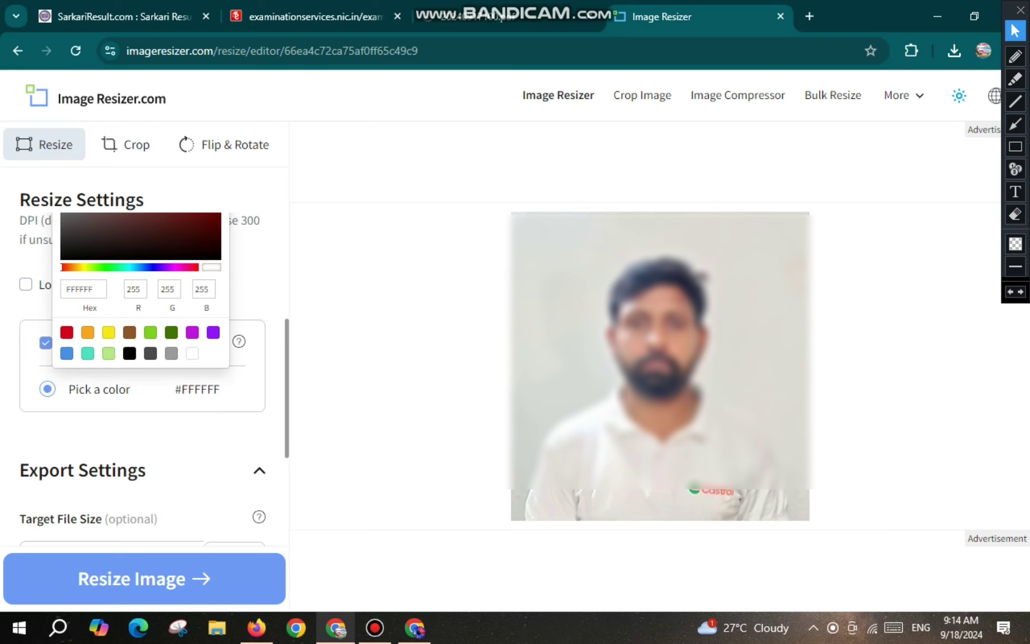
left_click(237, 389)
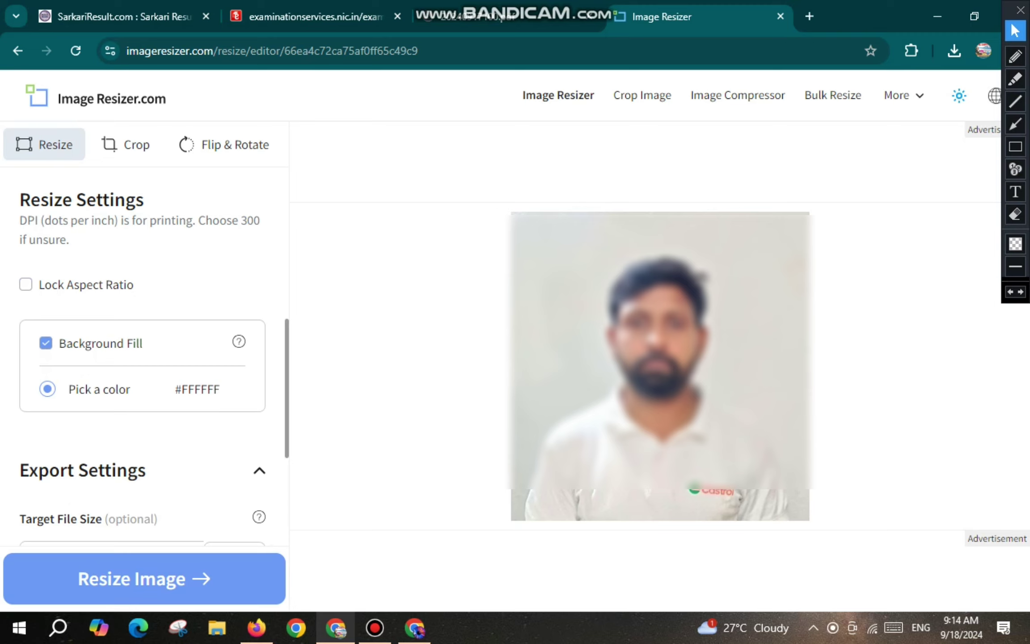
scroll(143, 357, "down", 3)
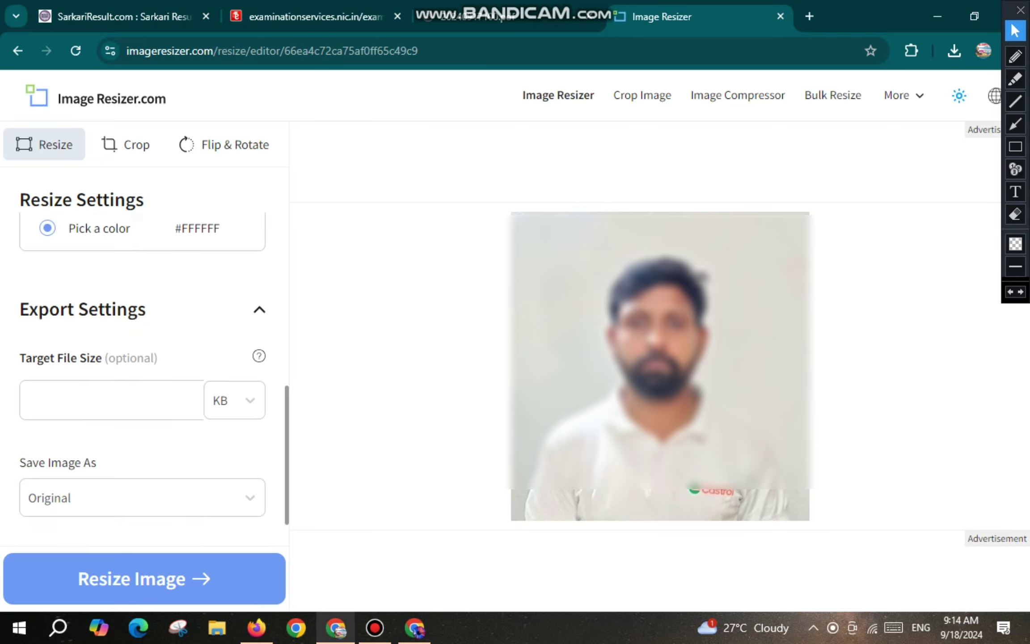
left_click(112, 400)
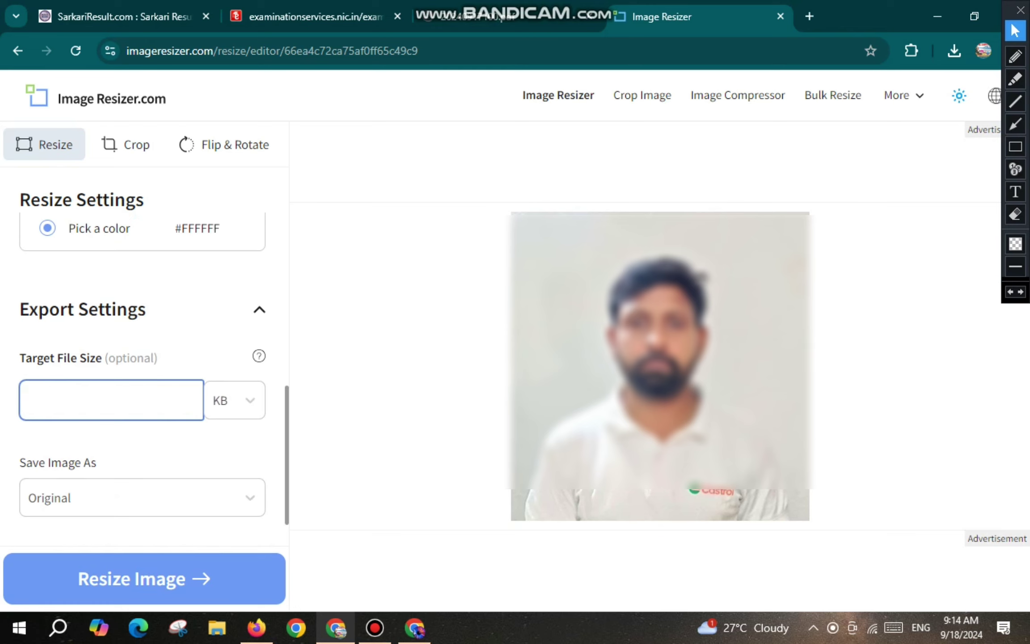
key("Return")
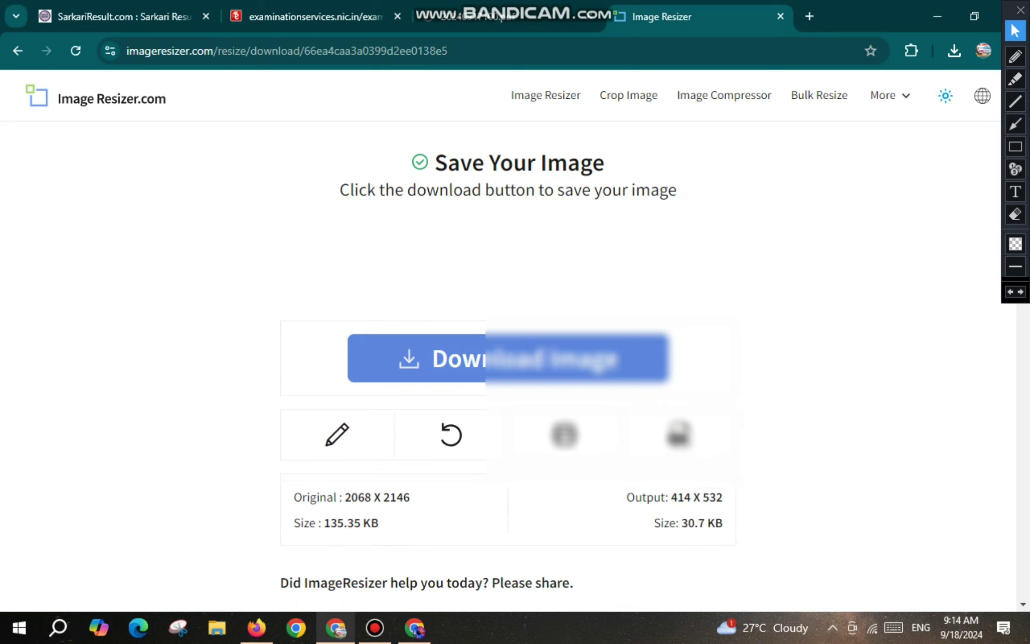
Save the resized 414 × 532 photo to Downloads and return to the CTET photograph upload.
left_click(507, 358)
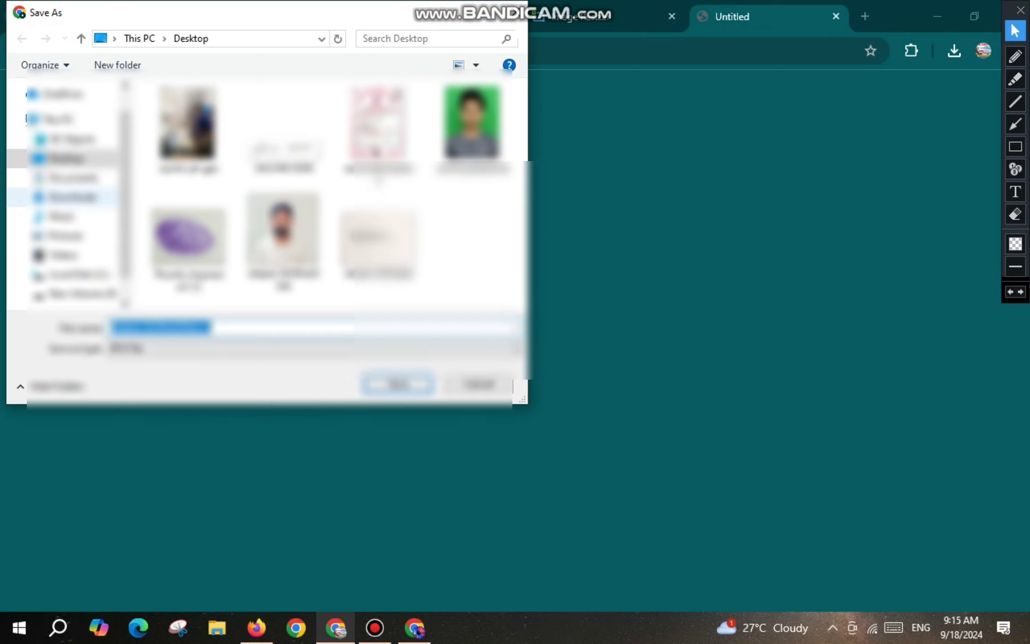
left_click(73, 197)
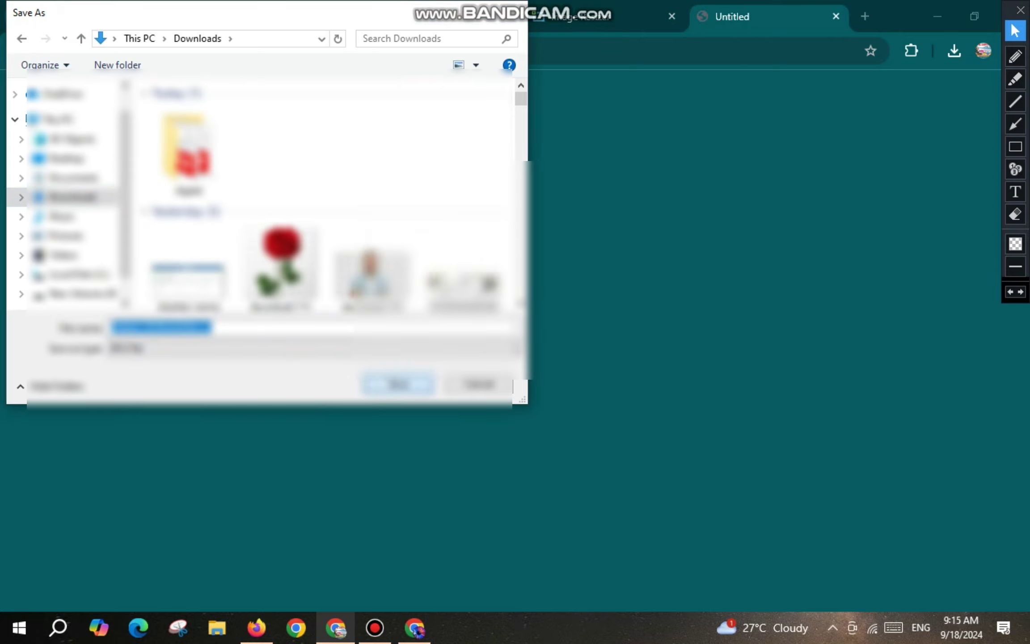
key("Return")
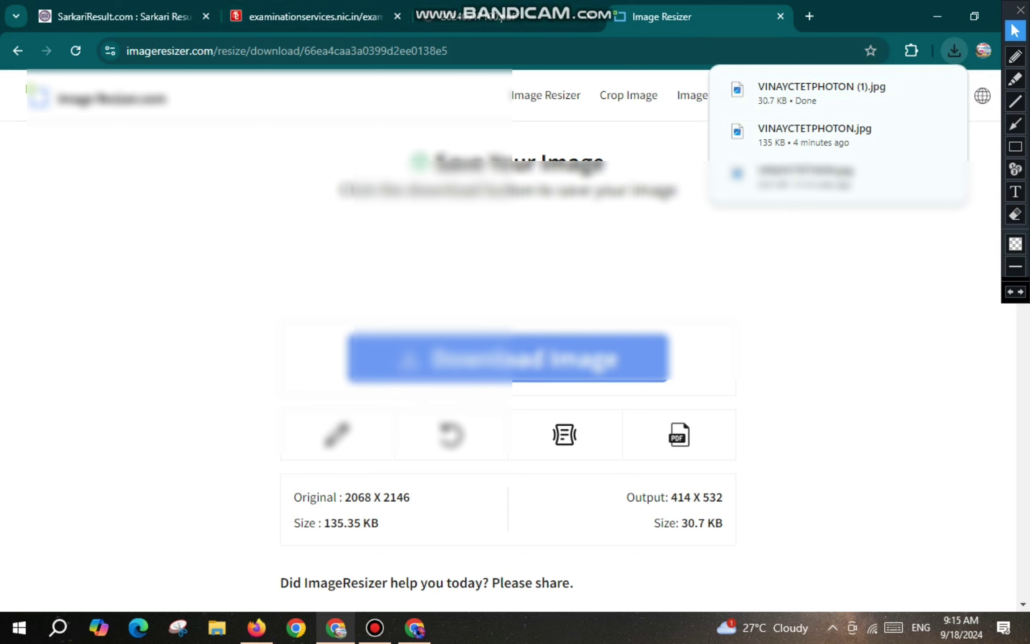
left_click(256, 628)
left_click(709, 341)
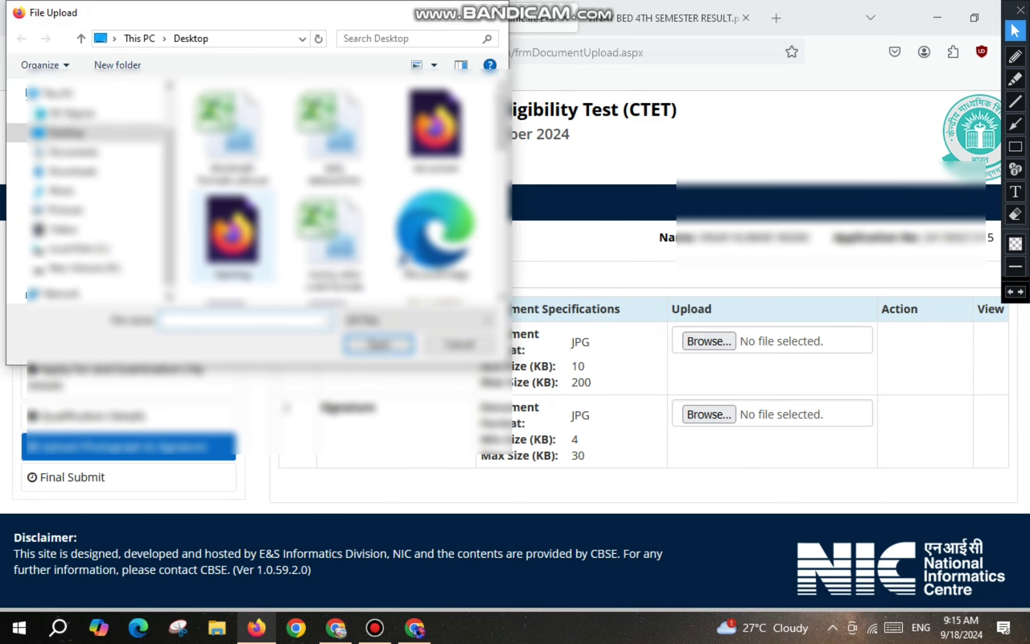
Select the resized passport photo from the Downloads folder.
left_click(71, 171)
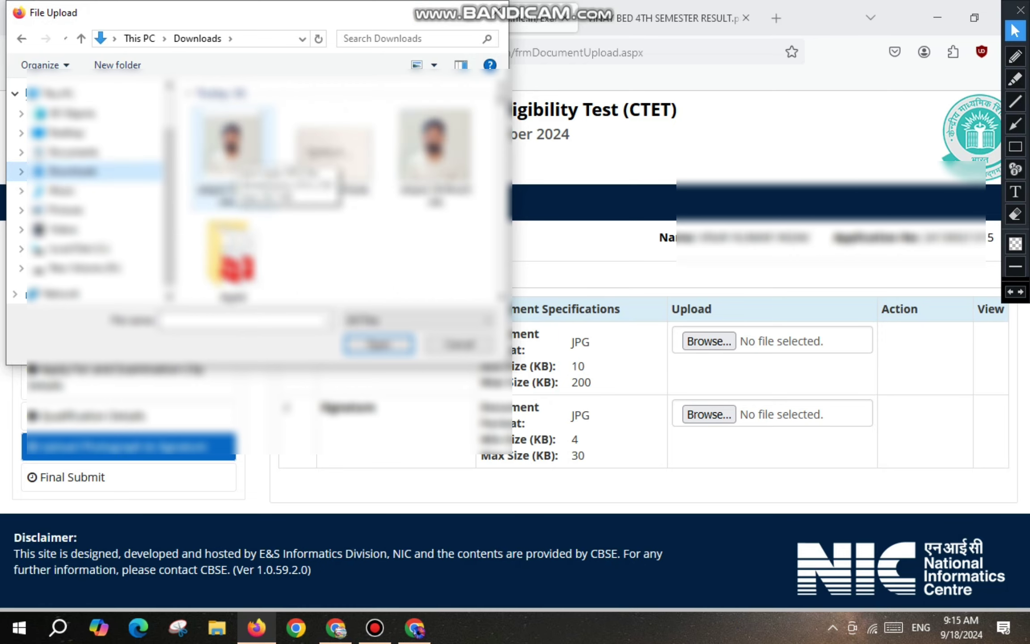
left_click(233, 152)
key("Return")
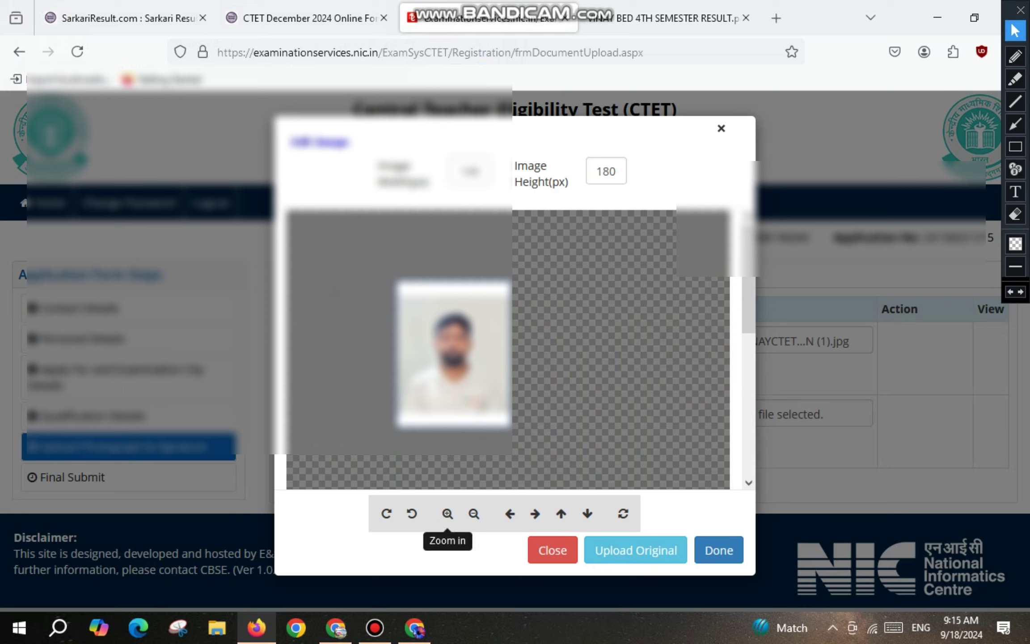
Zoom and crop the photograph, upload it, and dismiss the success alert.
left_click(447, 518)
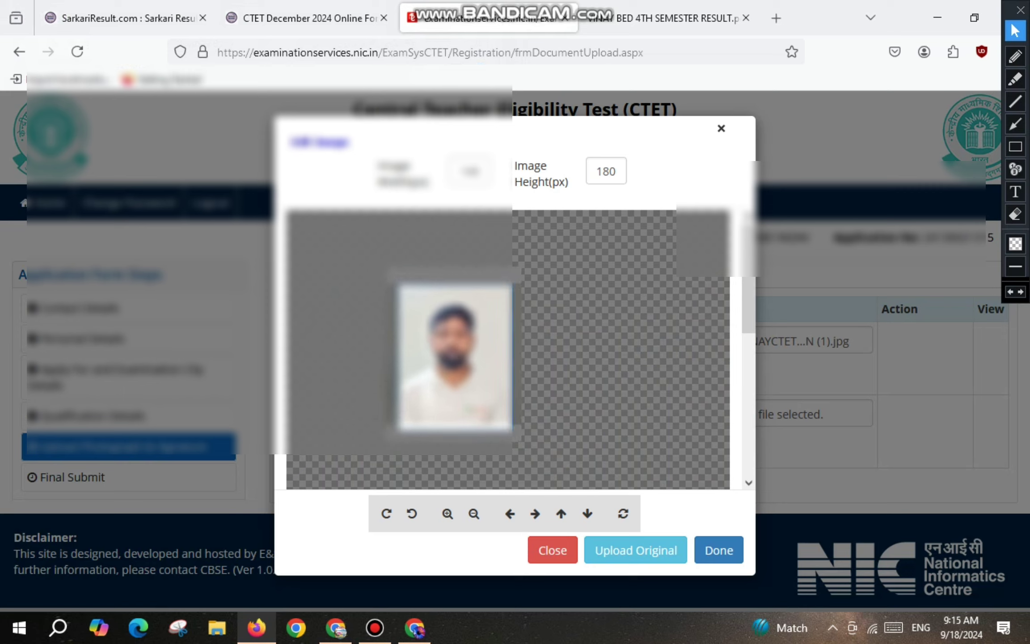
left_click(719, 550)
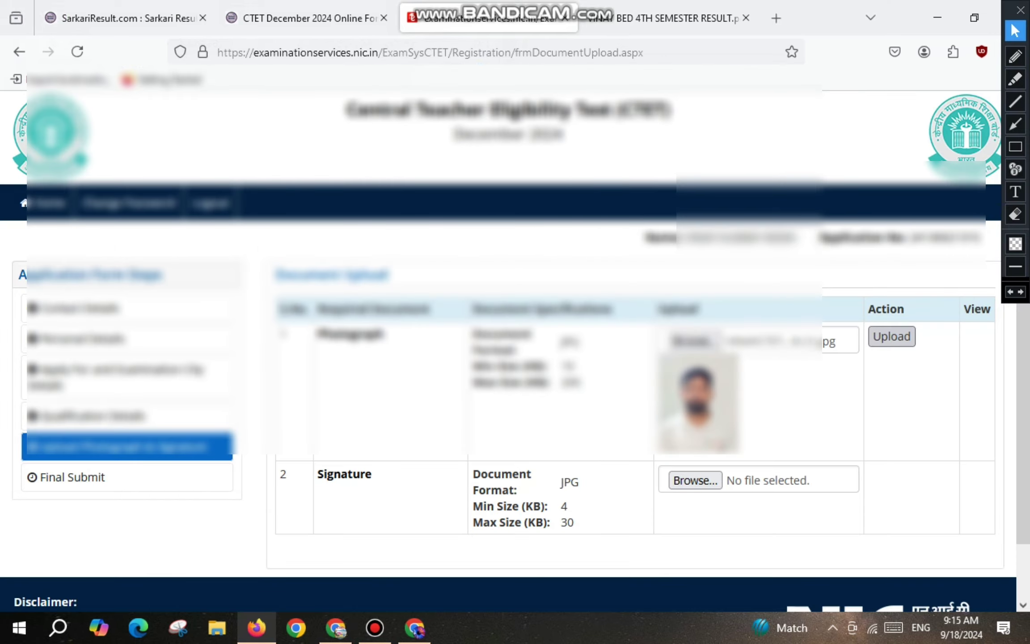
left_click(891, 336)
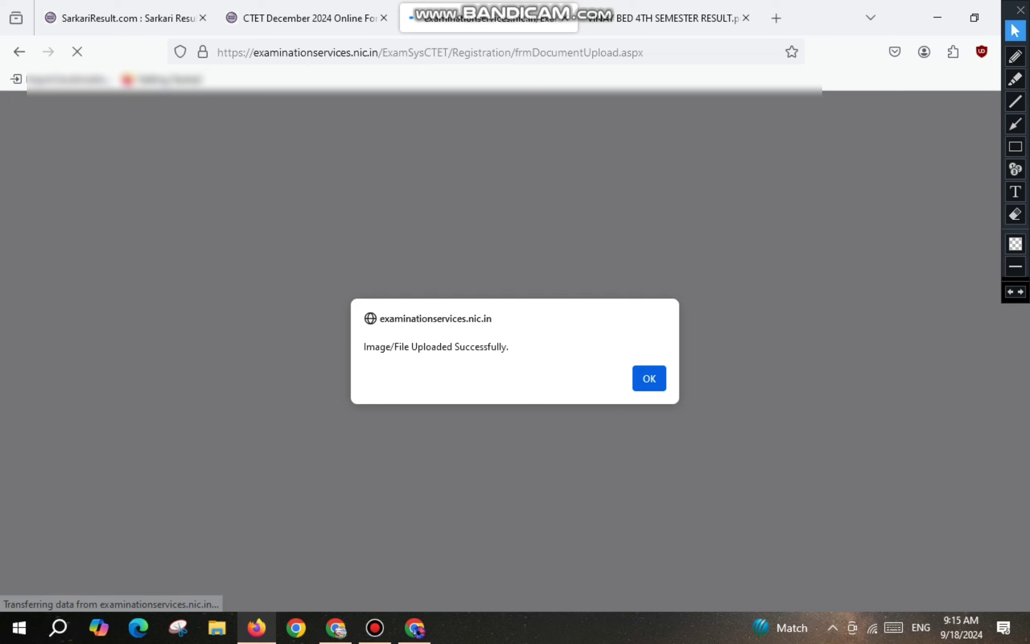
left_click_drag(364, 346, 510, 347)
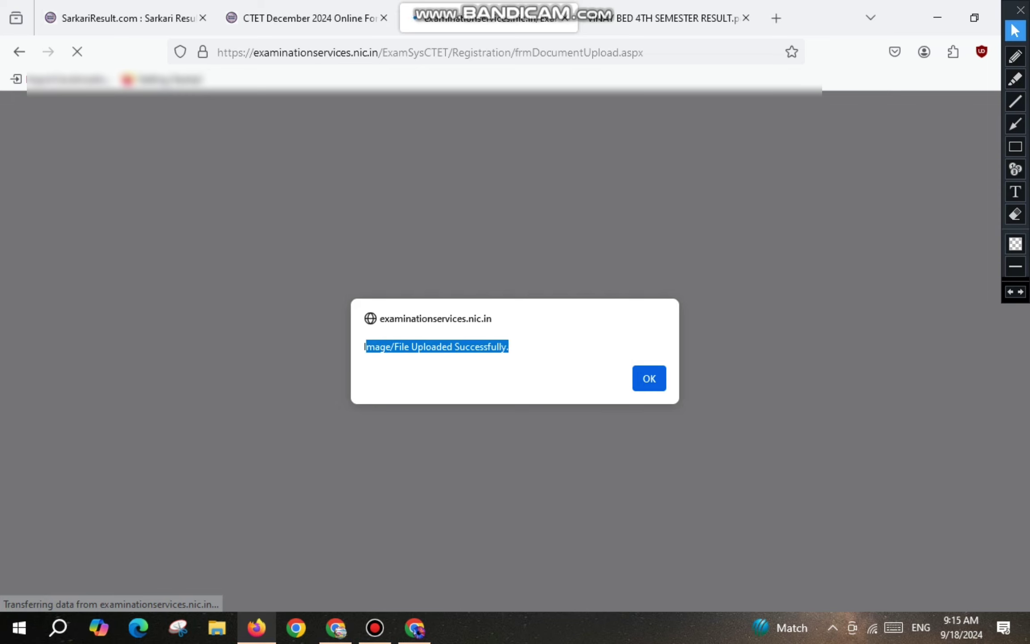
left_click(649, 379)
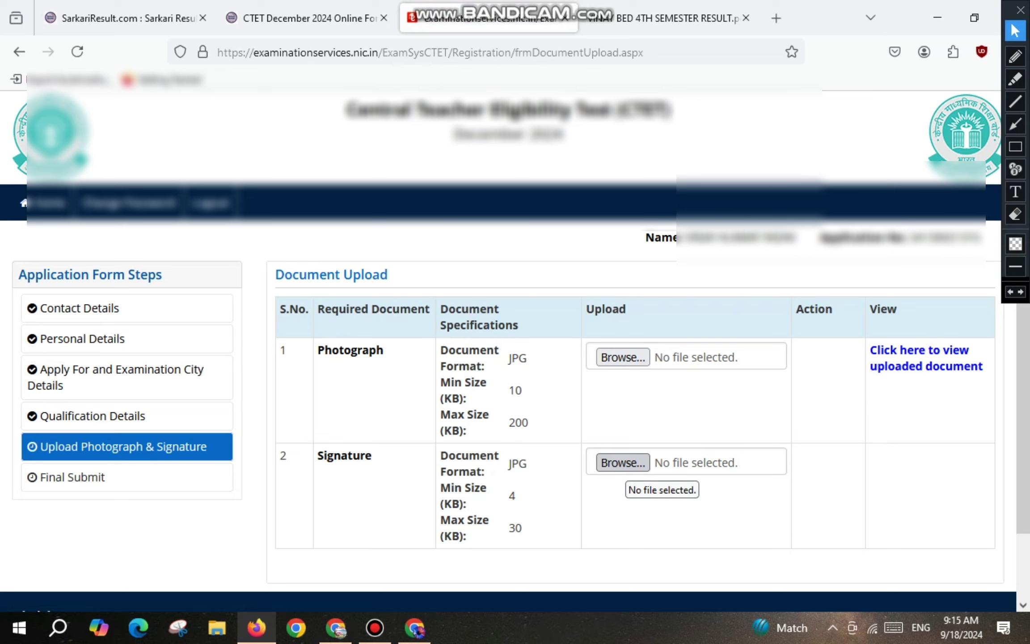
Load the signature image from the Desktop into Image Resizer in Chrome.
key("alt+Tab")
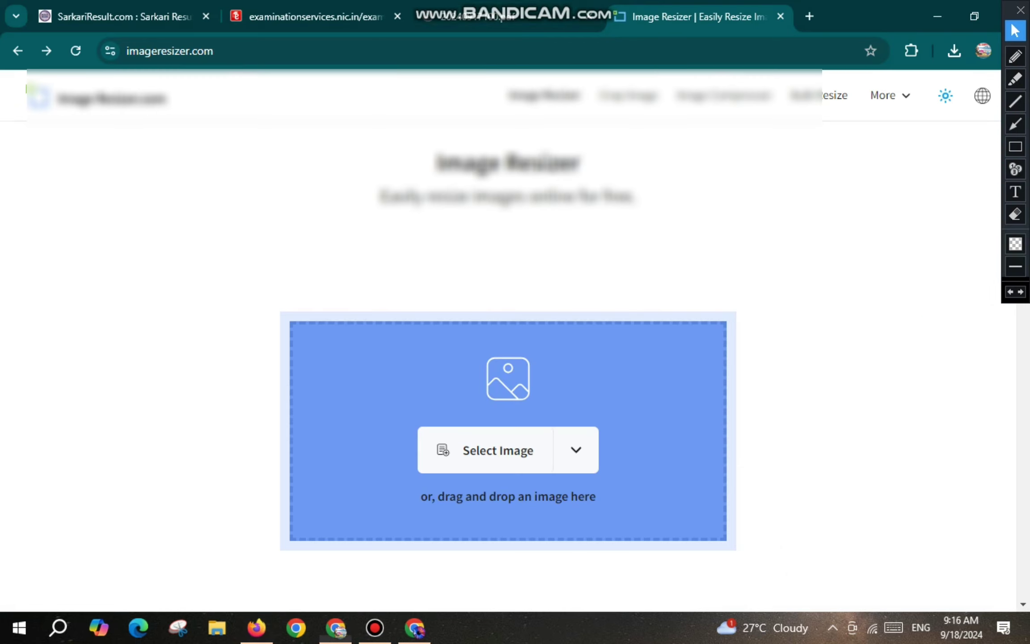
left_click(486, 450)
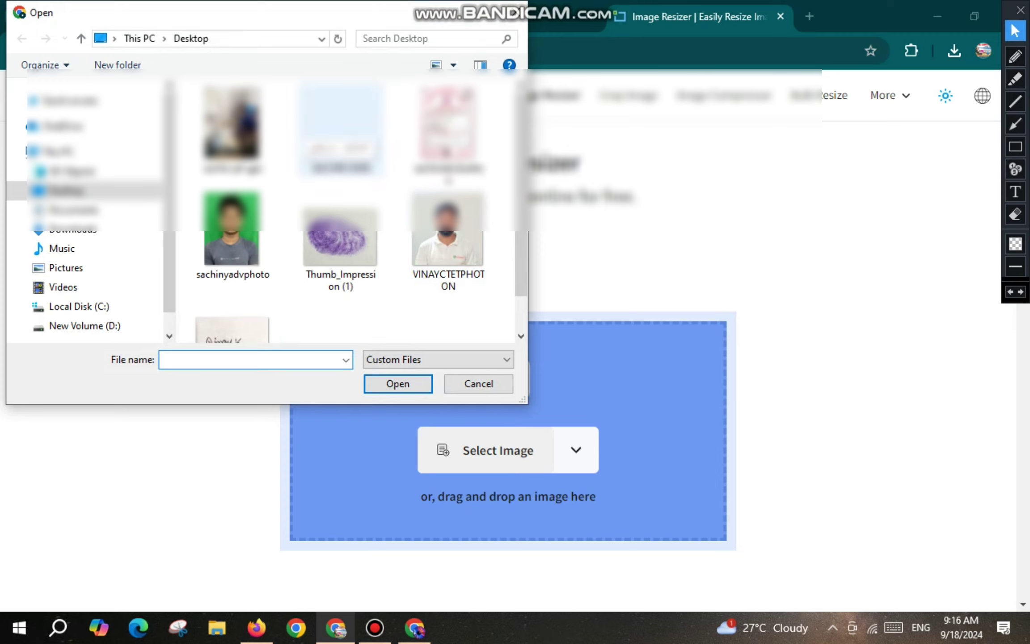
scroll(344, 219, "down", 1)
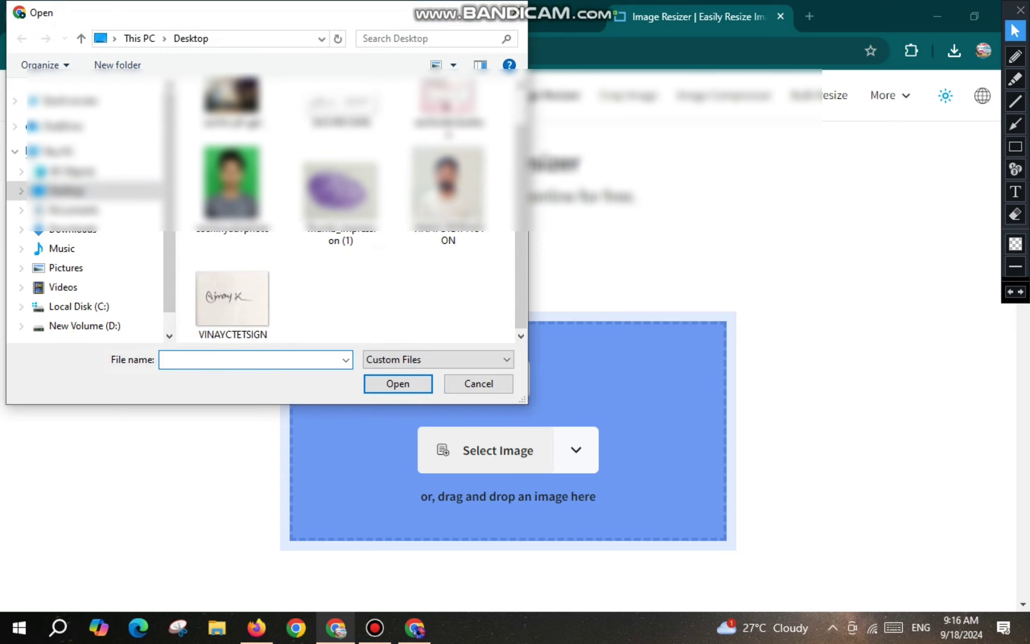
left_click(232, 298)
key("Return")
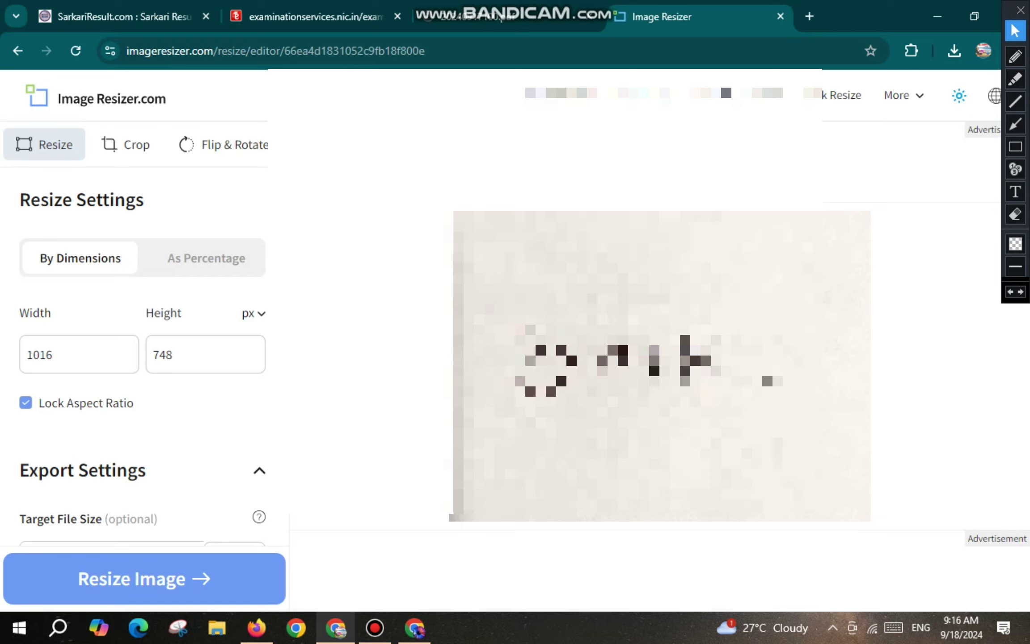
Resize the signature to 3.5 × 1.5 cm with aspect ratio unlocked and a 40 KB target.
left_click(254, 313)
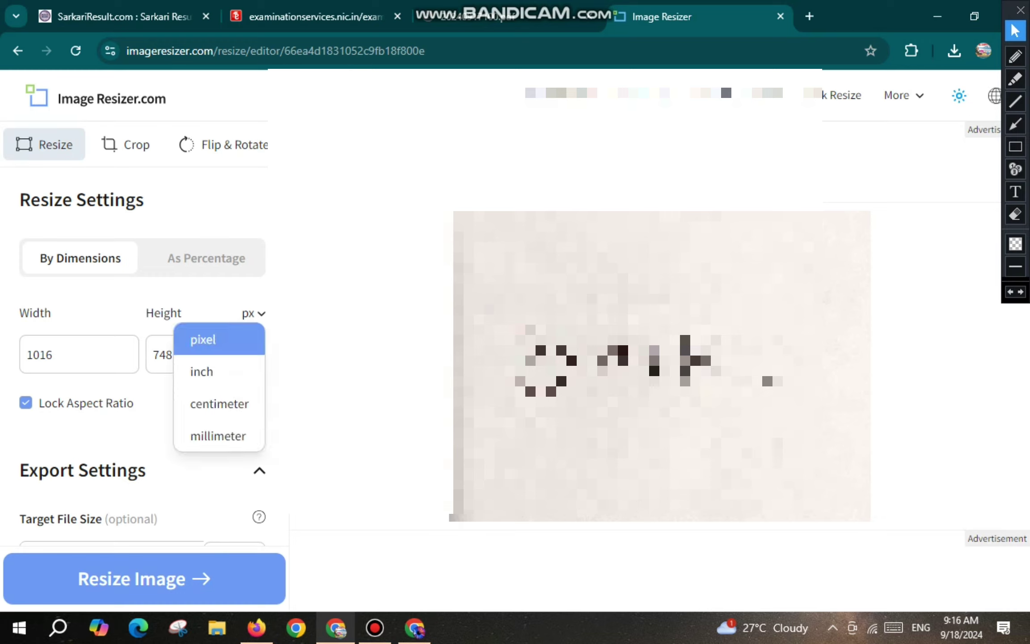
left_click(219, 404)
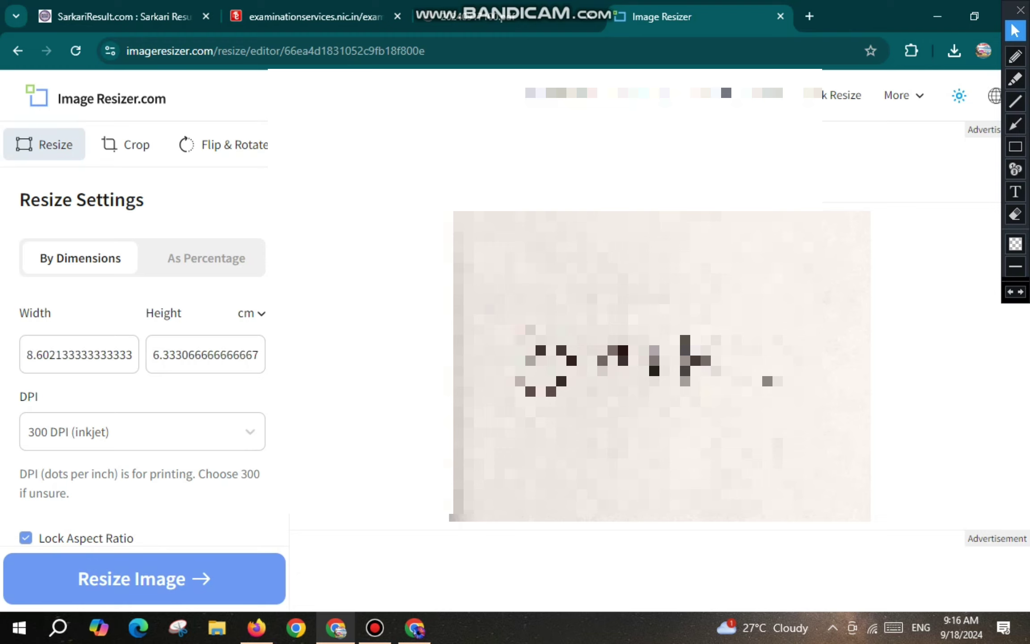
left_click(26, 538)
double_click(79, 354)
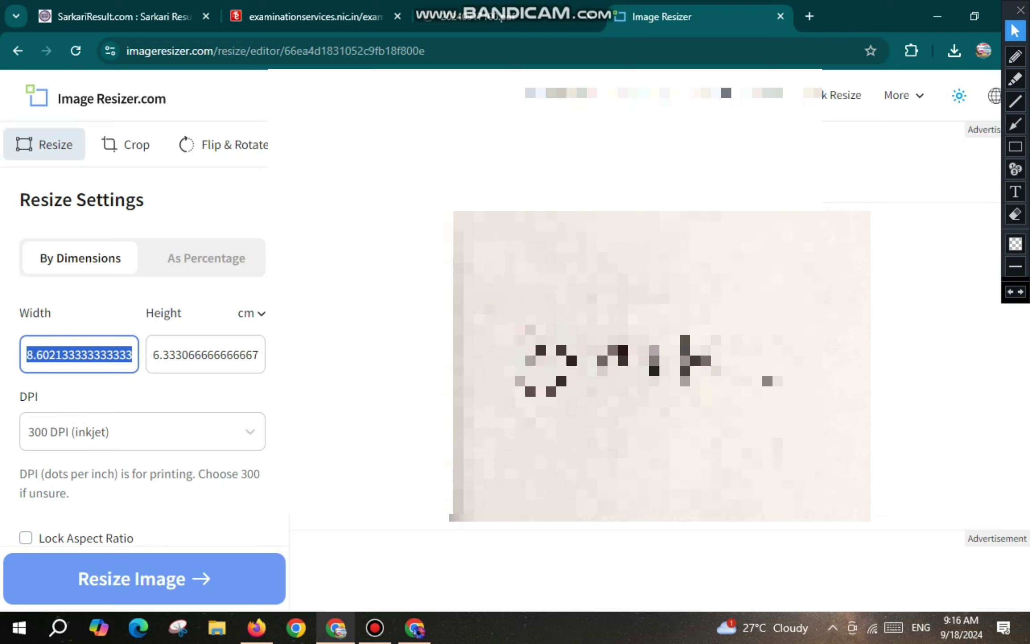
type("3.5")
key("Tab")
type("1.5")
key("shift+Tab")
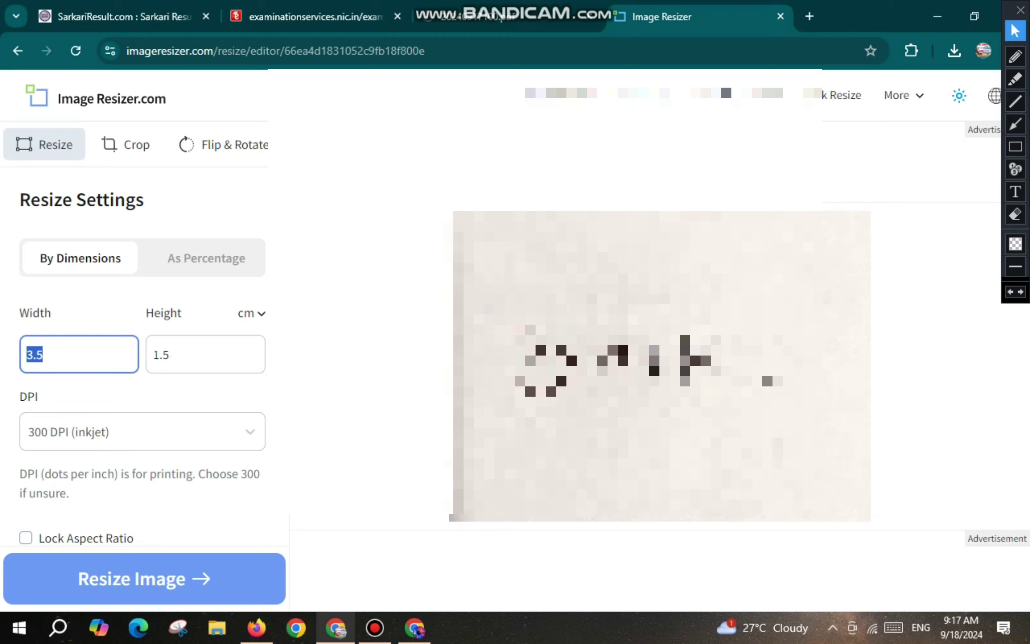
key("Tab")
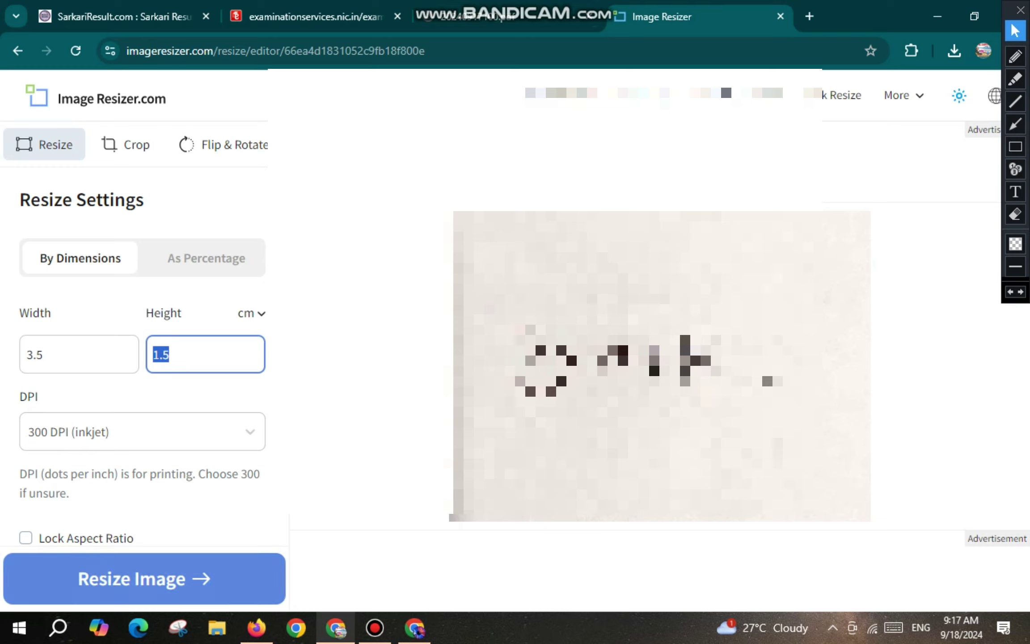
scroll(143, 358, "down", 5)
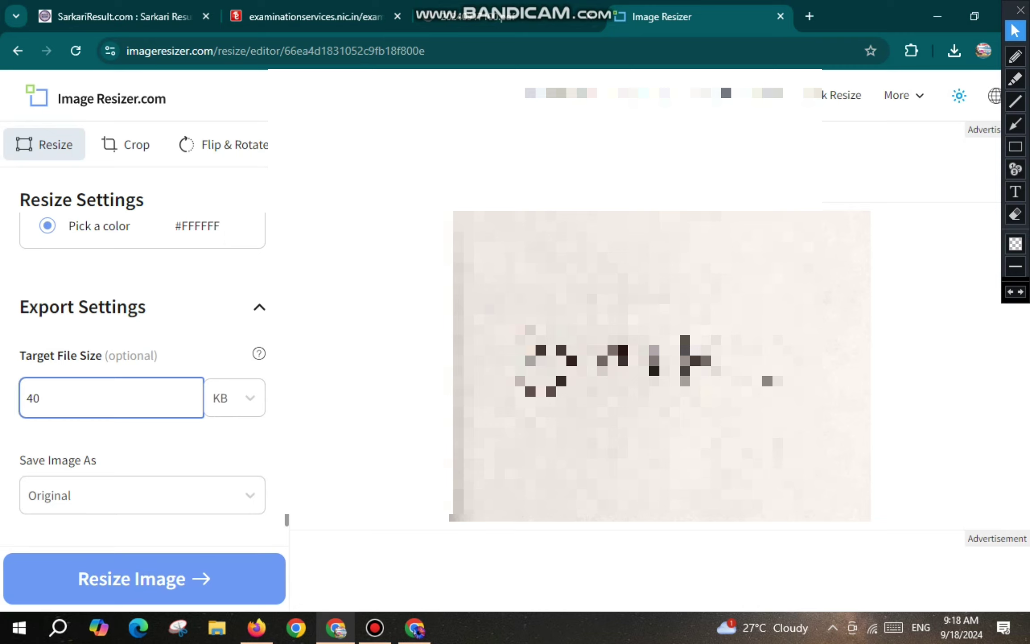
left_click(144, 578)
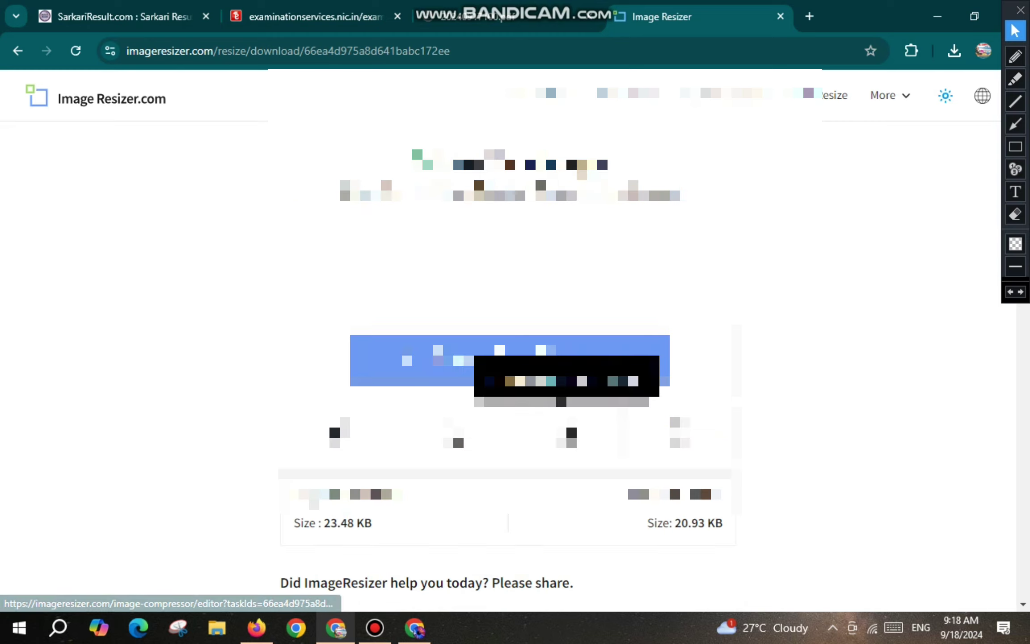
Save the 20.93 KB resized signature to Downloads and switch back to the CTET page.
left_click_drag(675, 522, 723, 522)
left_click(723, 522)
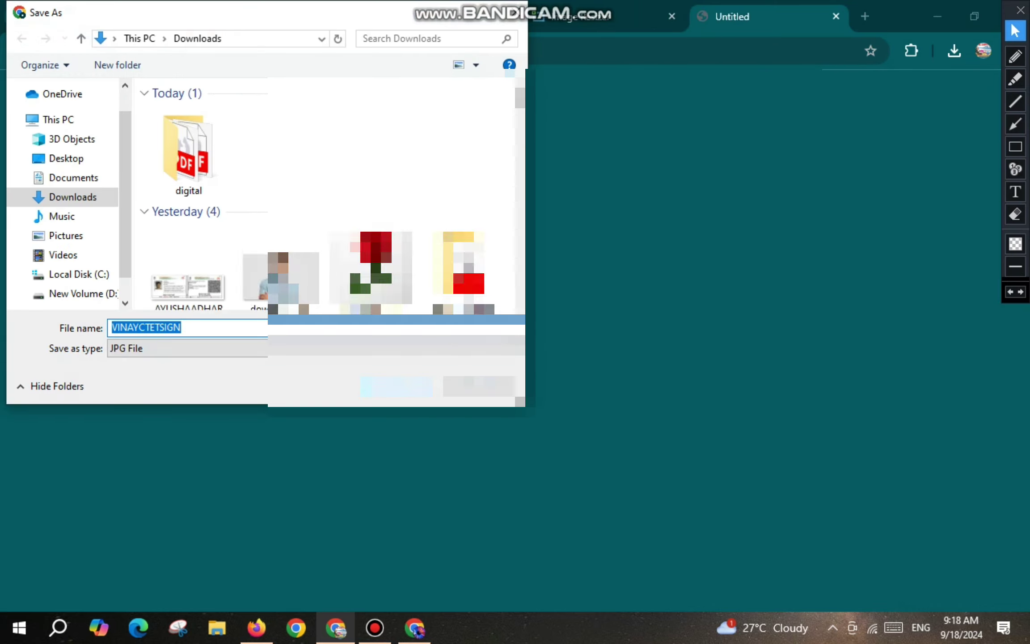
key("Return")
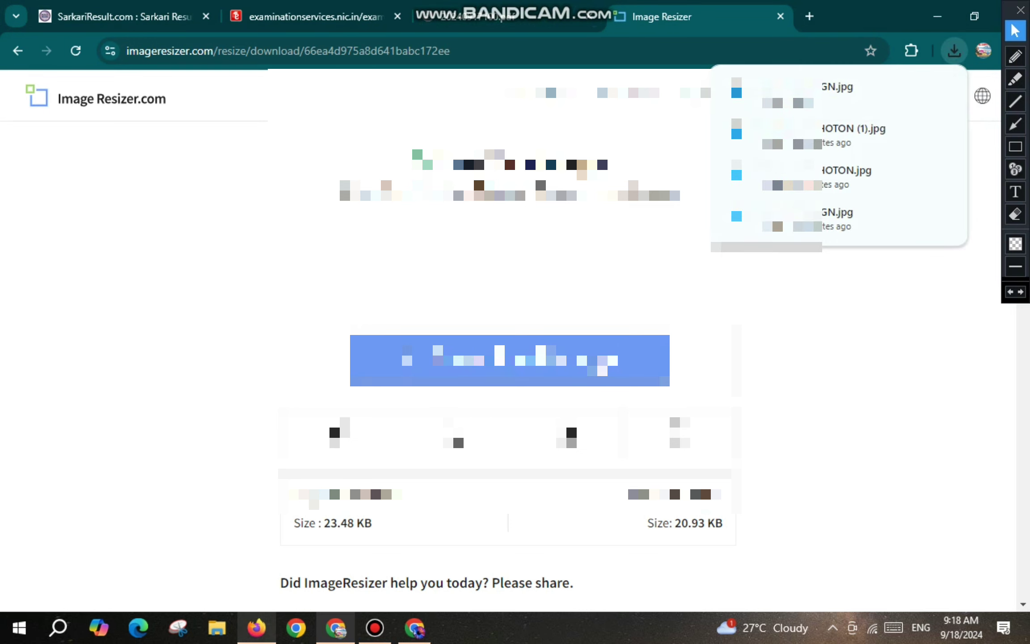
key("alt+Tab")
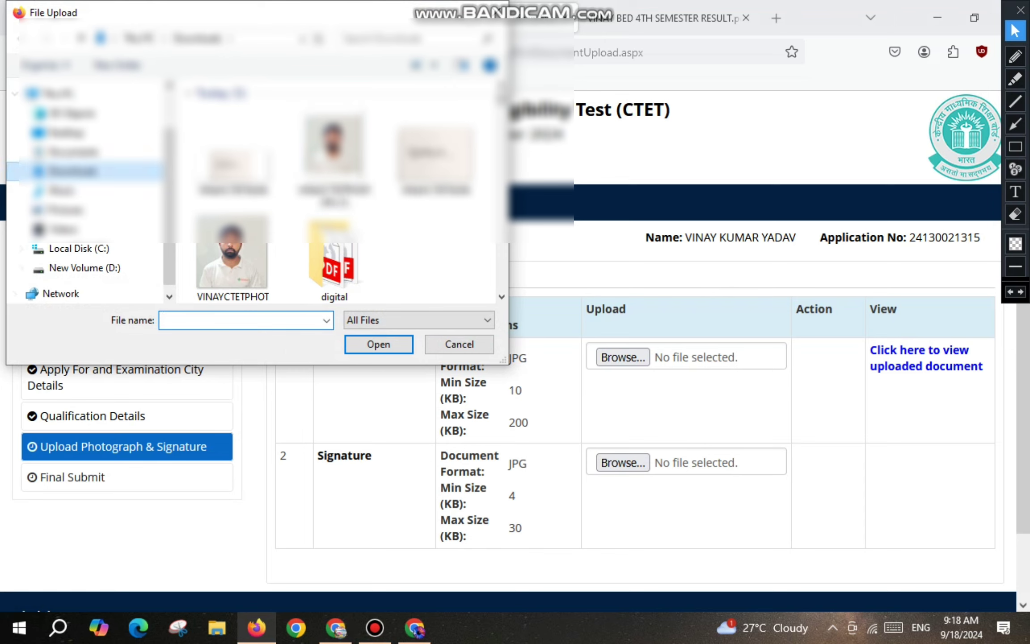
Open the resized signature JPG, crop it, and upload it to the CTET portal.
left_click(232, 152)
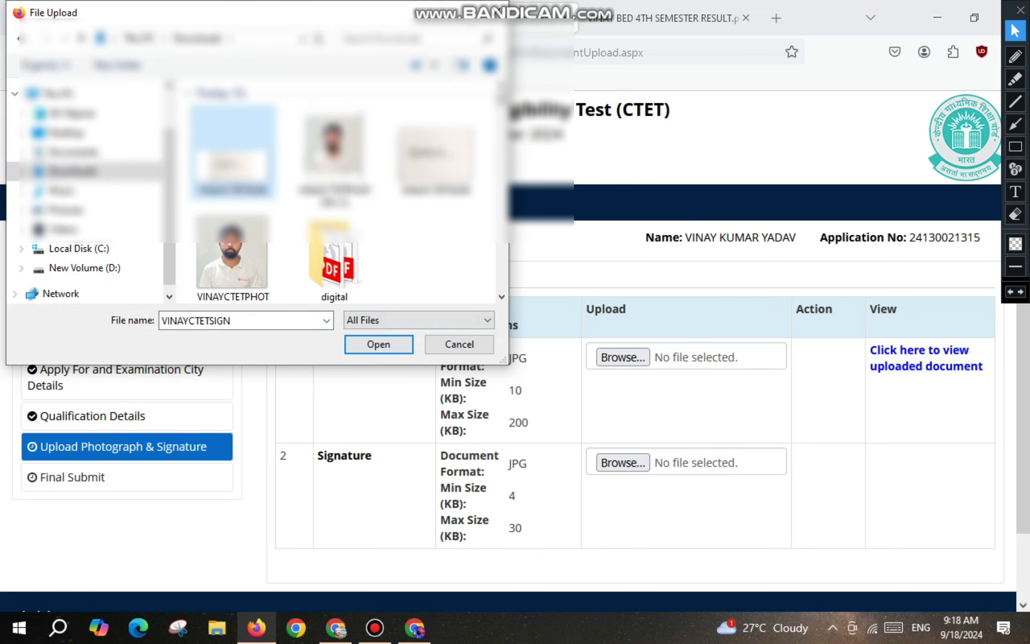
key("Return")
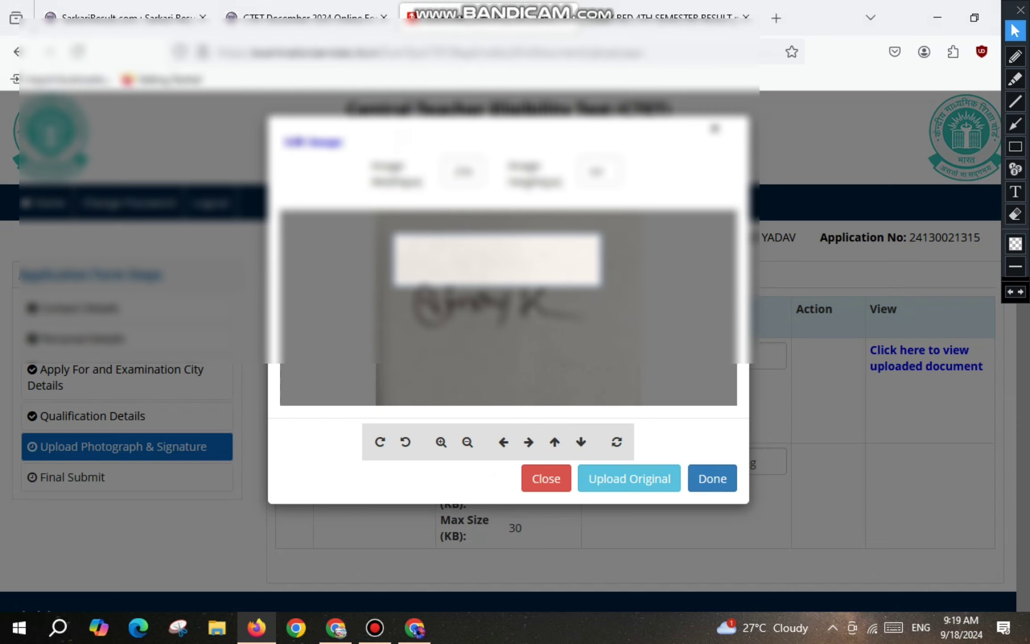
mouse_move(497, 263)
left_mouse_down()
mouse_move(497, 299)
mouse_move(513, 304)
left_mouse_up()
scroll(498, 299, "down", 3)
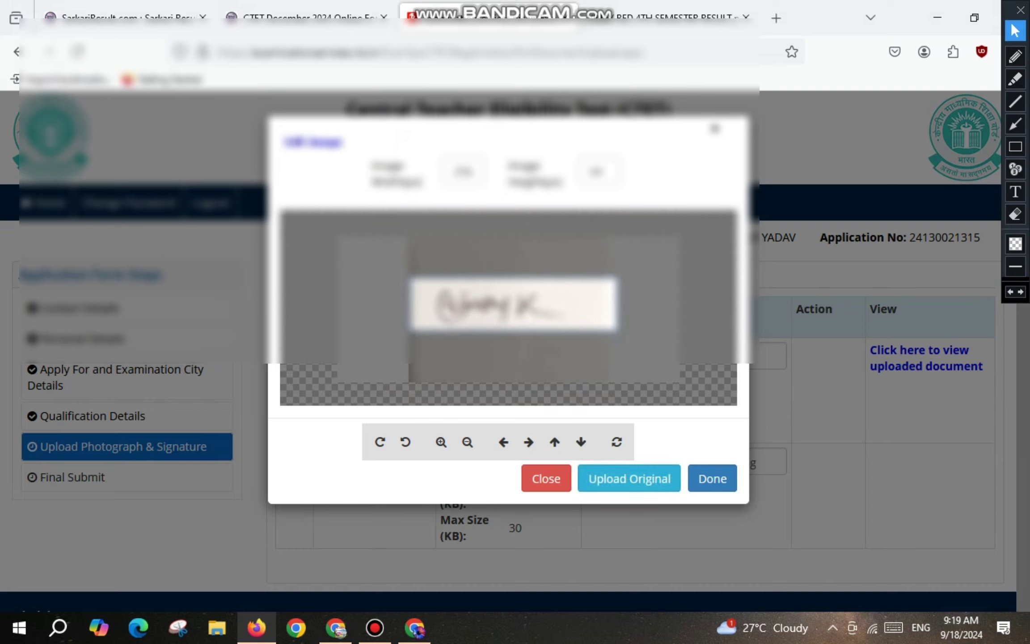
left_click(712, 479)
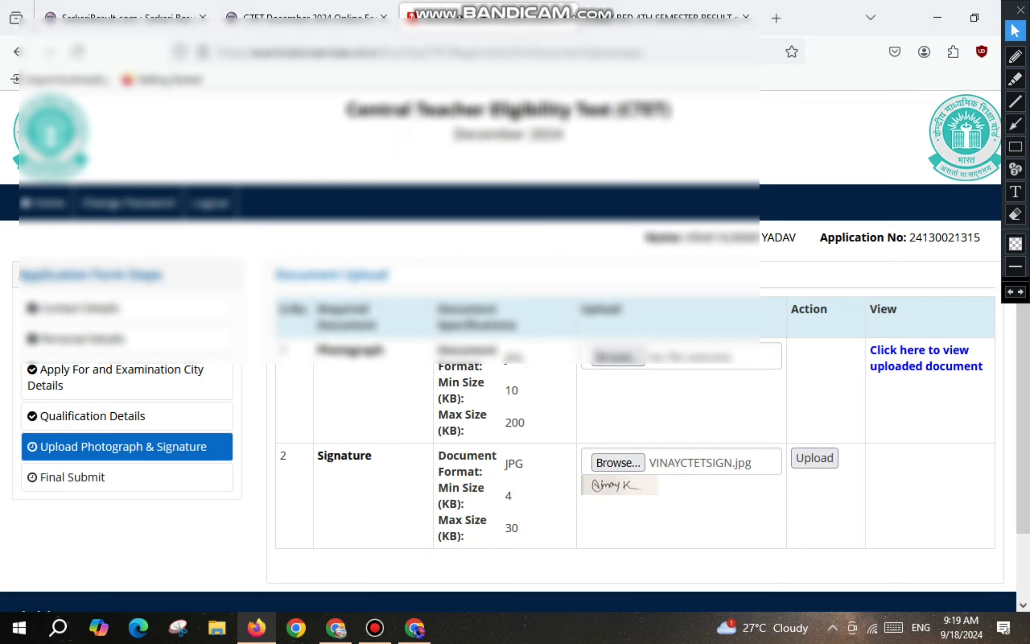
left_click(815, 458)
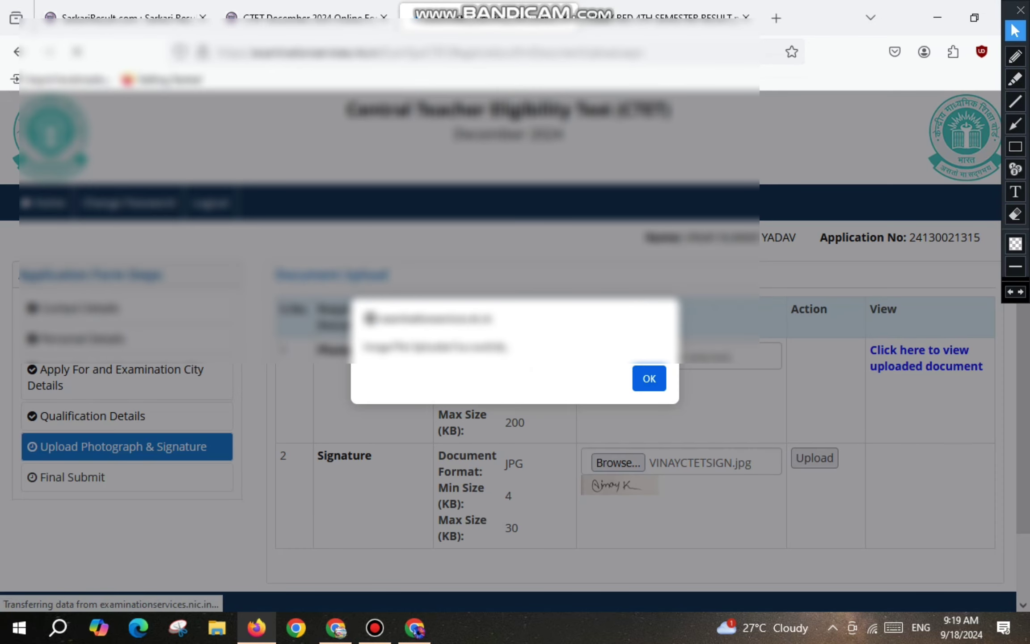
left_click_drag(379, 345, 509, 345)
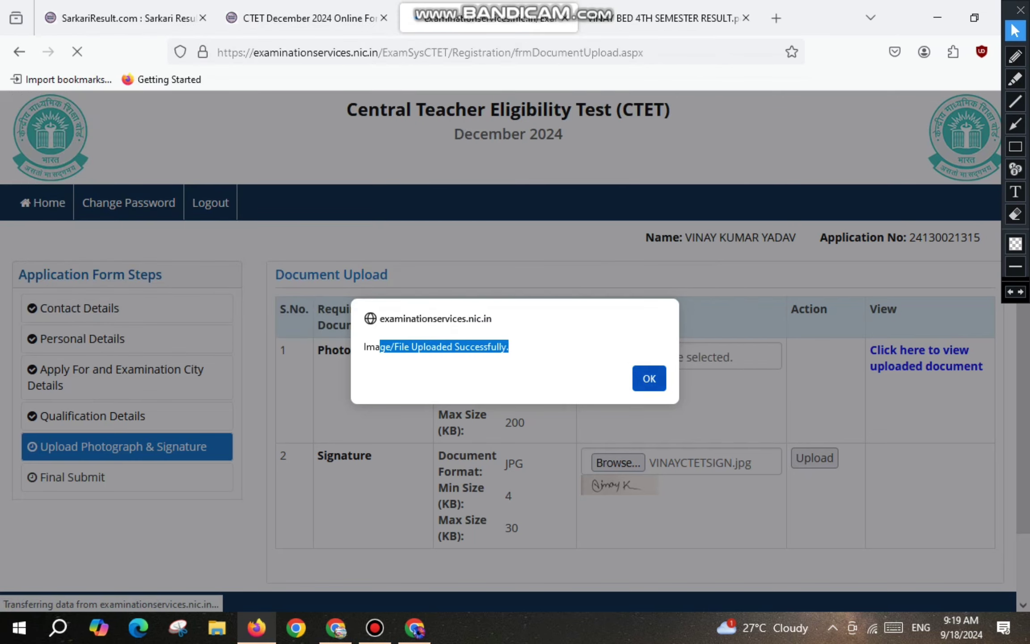
left_click(650, 378)
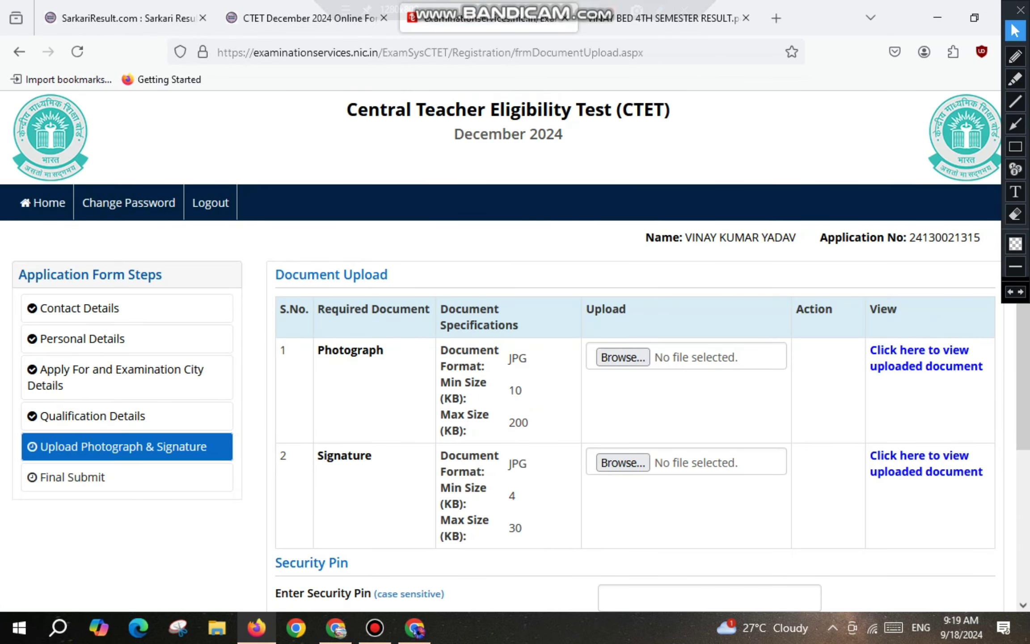
Enter the security pin and submit the document form, confirming the prompt.
scroll(514, 357, "down", 3)
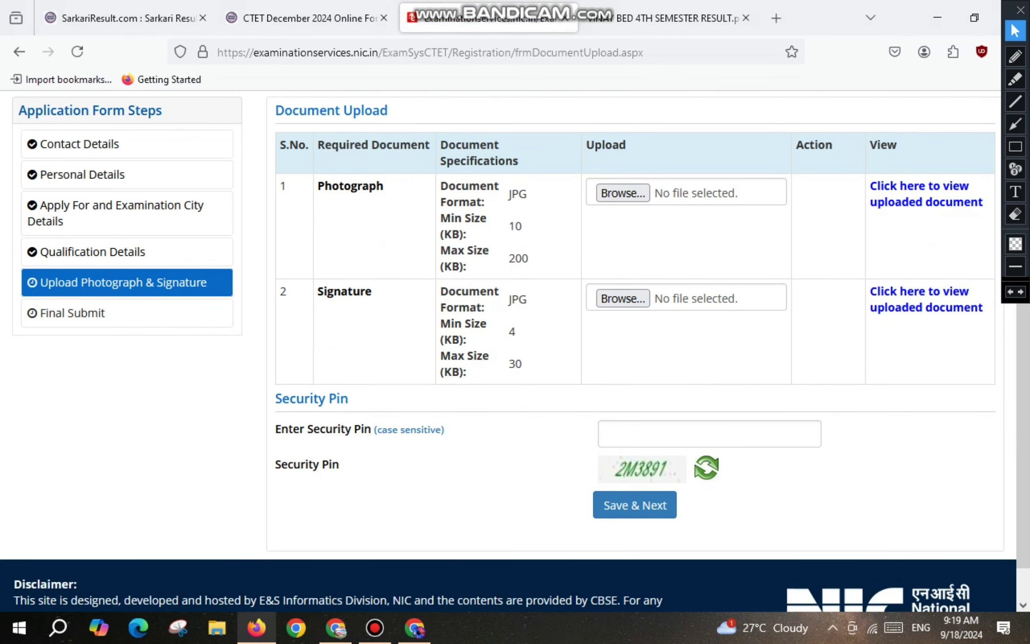
type("2")
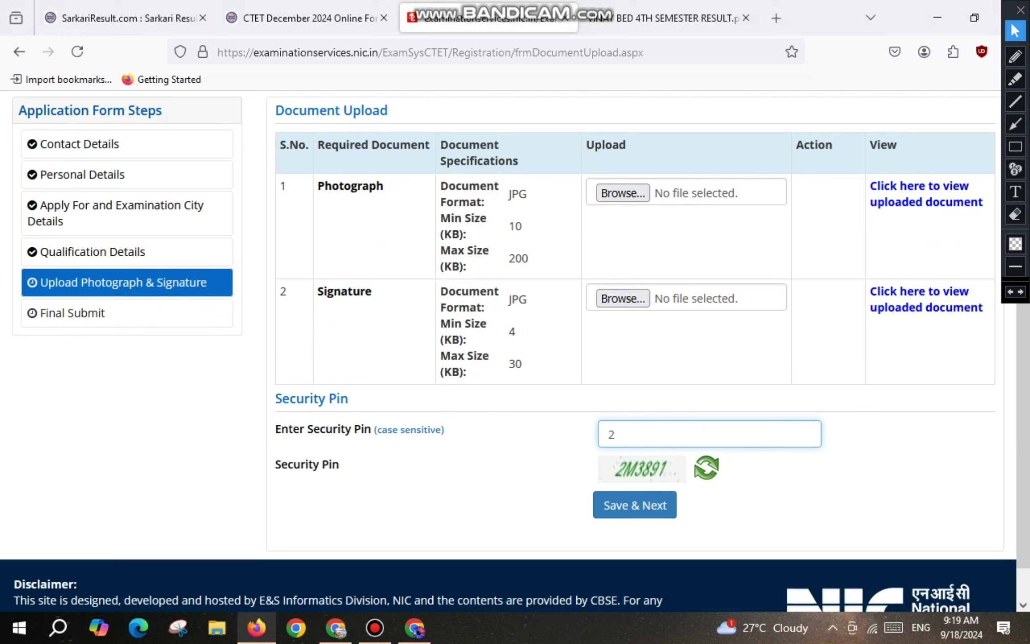
type("M3891")
key("Return")
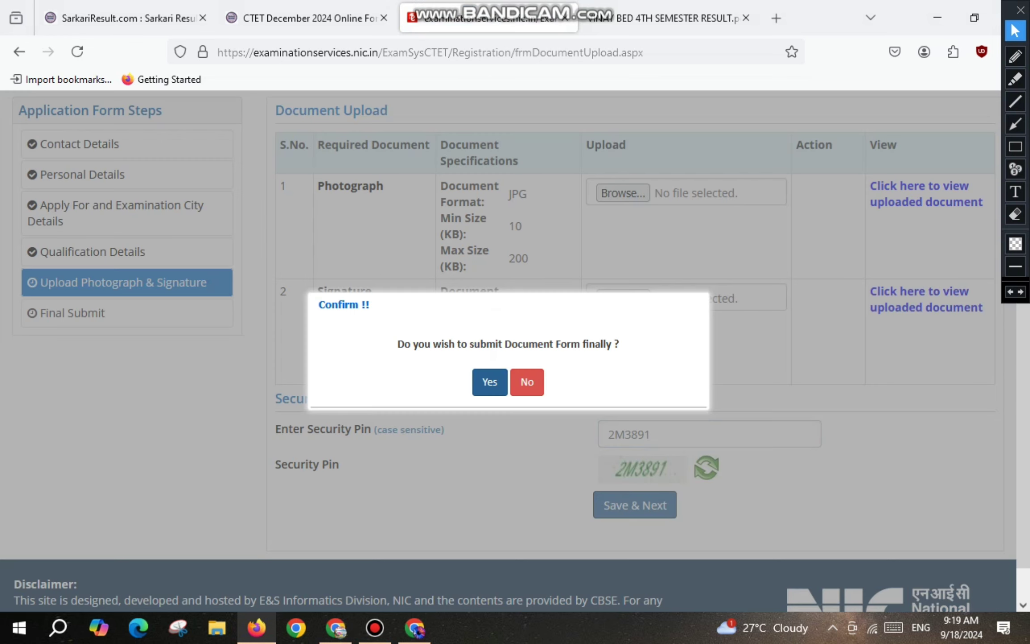
key("Return")
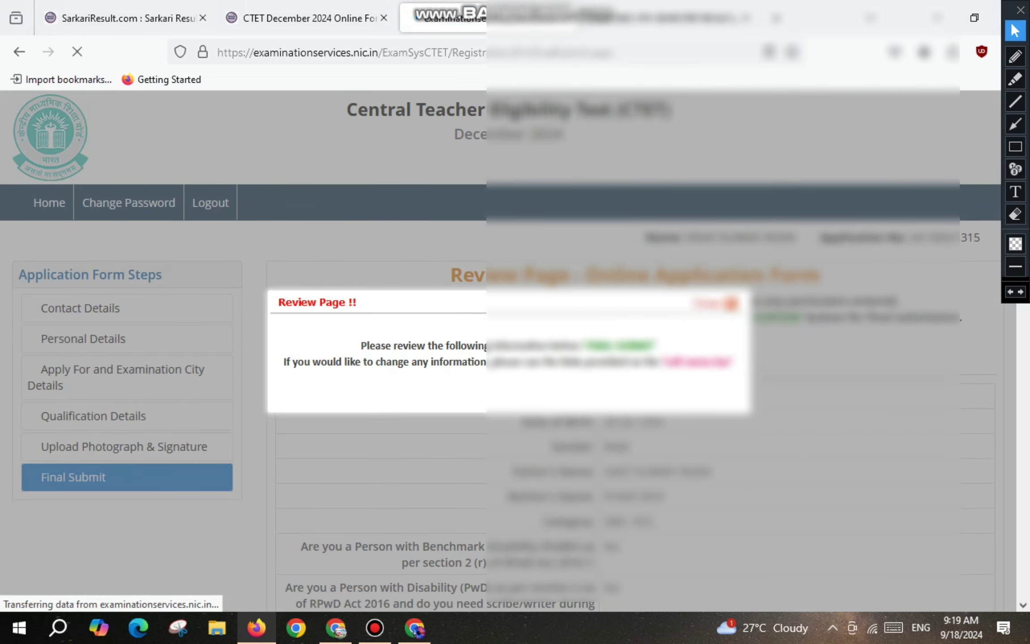
Close the review notice and tick the name, parents' names, birth date, gender and category particulars.
left_click(729, 304)
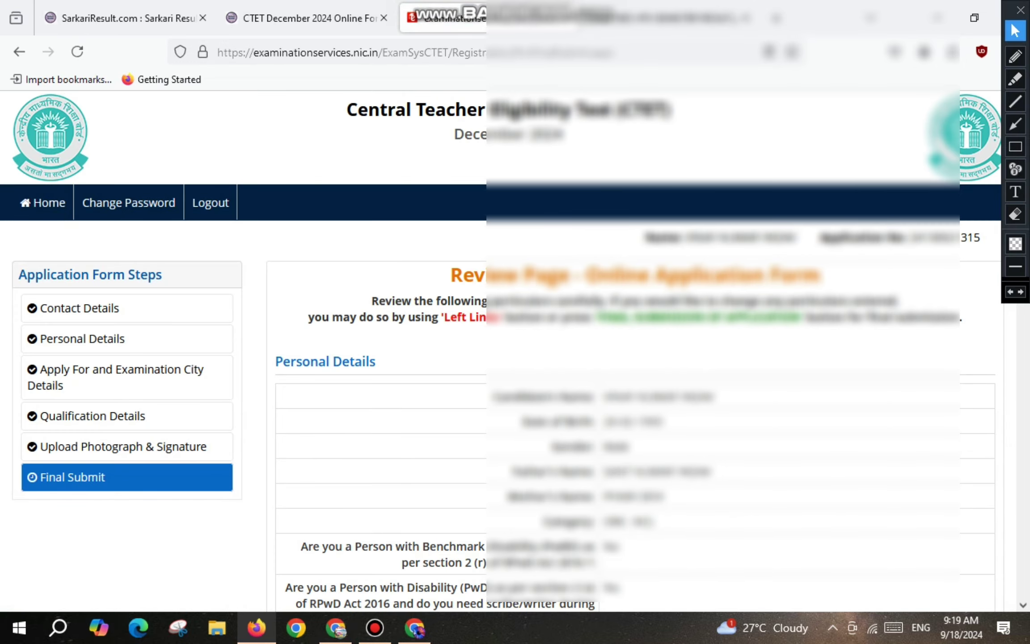
scroll(514, 349, "down", 10)
scroll(635, 349, "down", 18)
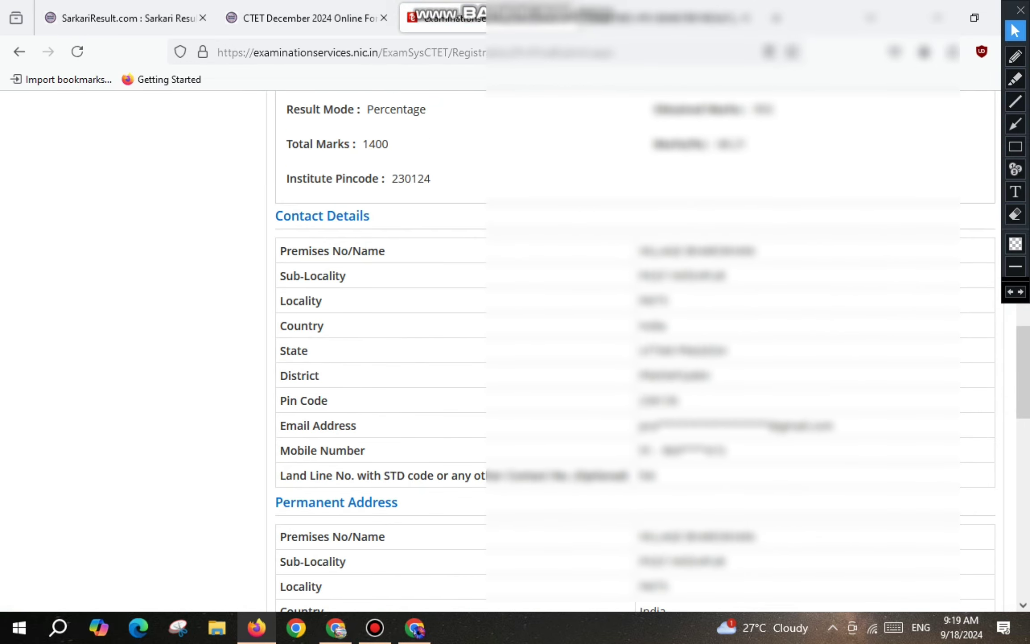
scroll(514, 349, "down", 3)
scroll(514, 349, "up", 5)
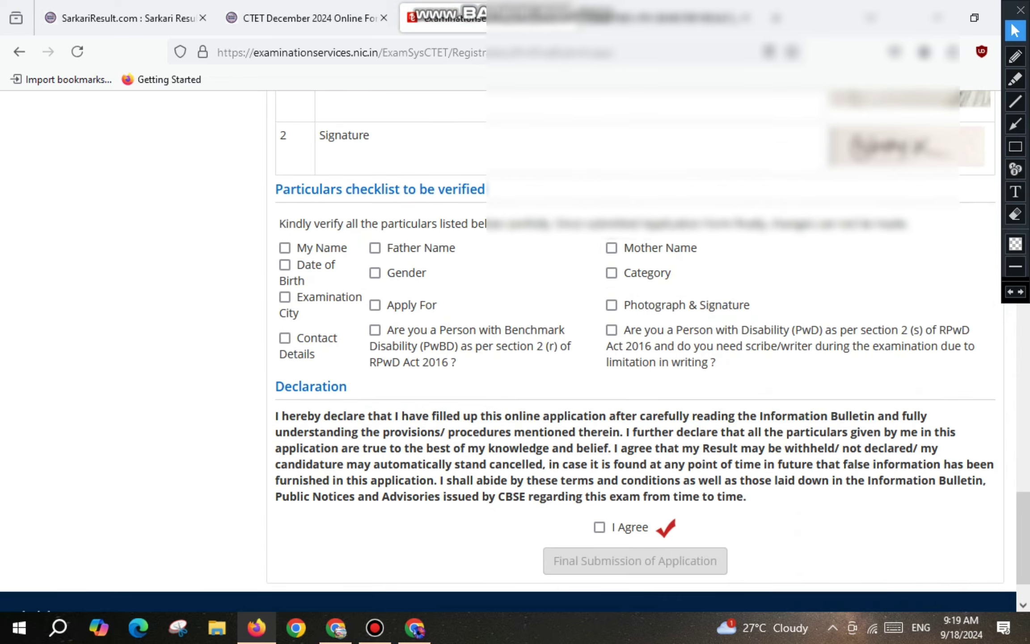
left_click(285, 339)
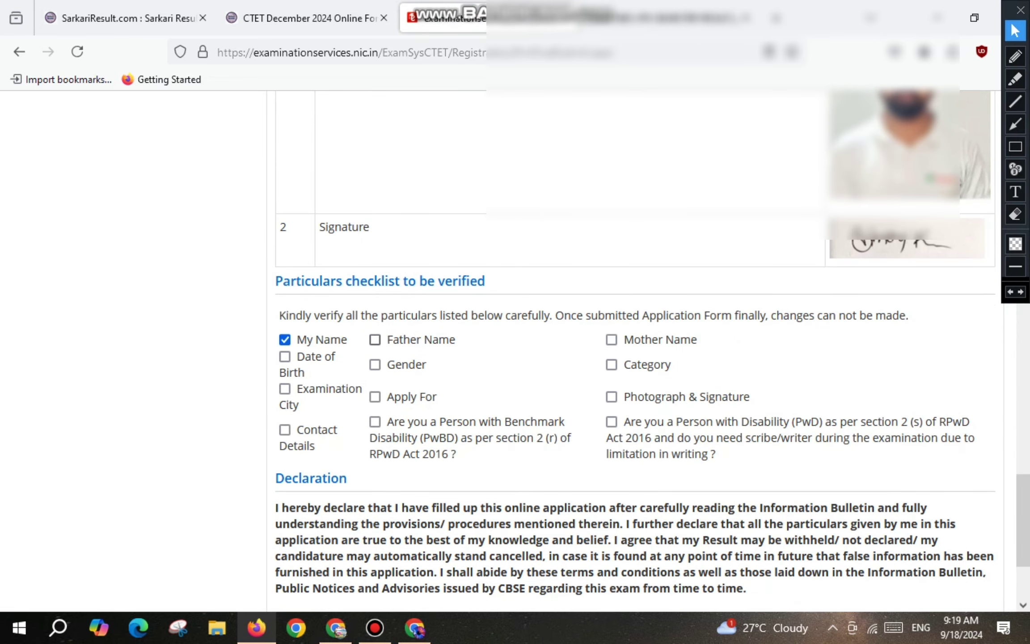
left_click(375, 339)
left_click(611, 340)
left_click(284, 356)
left_click(375, 365)
left_click(612, 365)
Tick the remaining particulars, agree to the declaration, and request final submission.
left_click(284, 388)
left_click(375, 396)
left_click(612, 396)
left_click(285, 429)
left_click(375, 422)
left_click(612, 422)
scroll(612, 422, "down", 4)
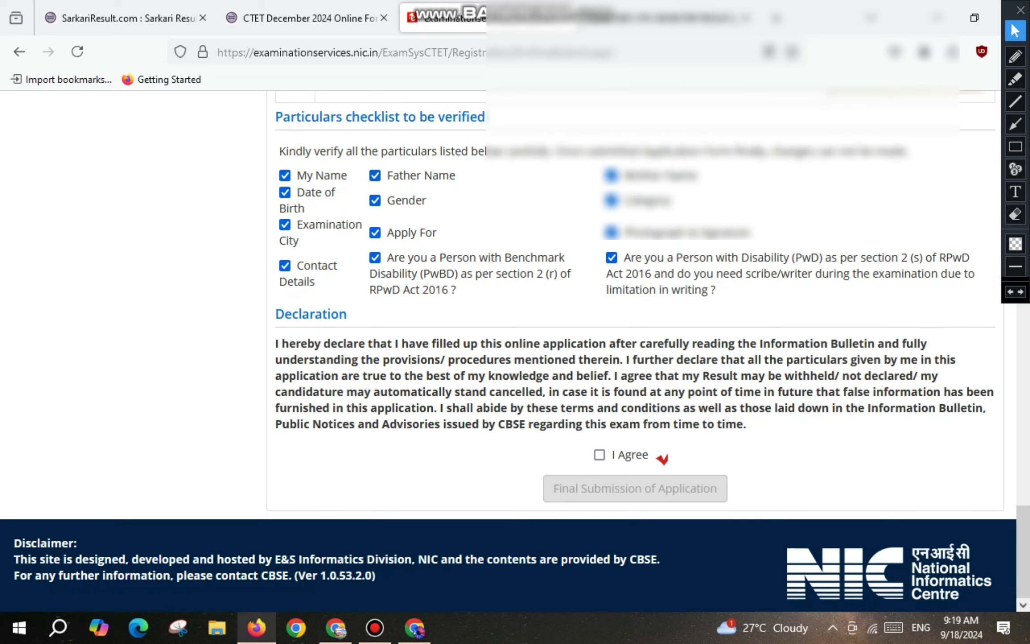
left_click(599, 455)
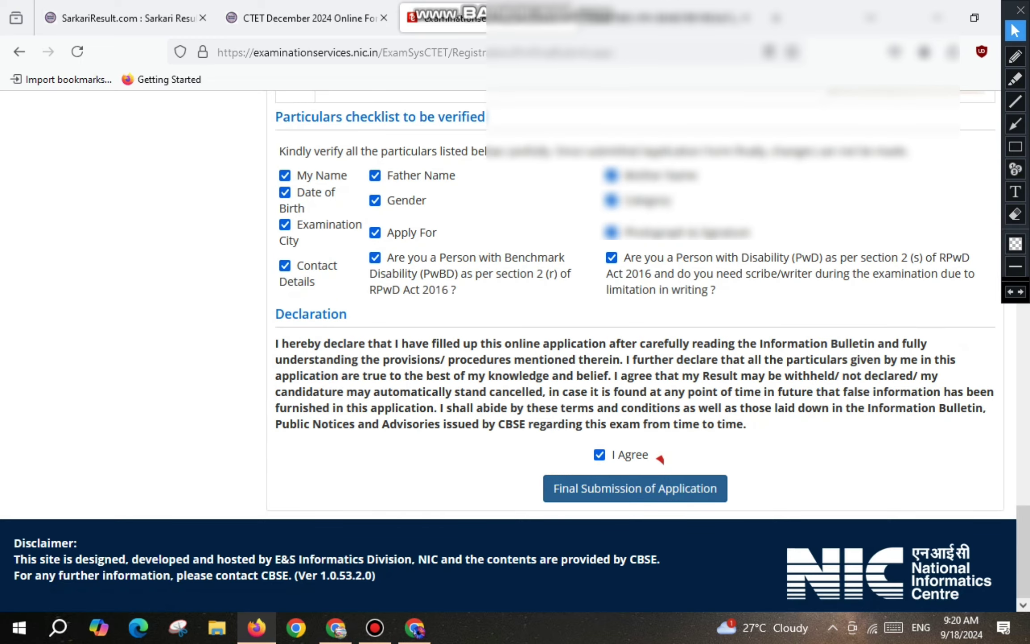
left_click(635, 488)
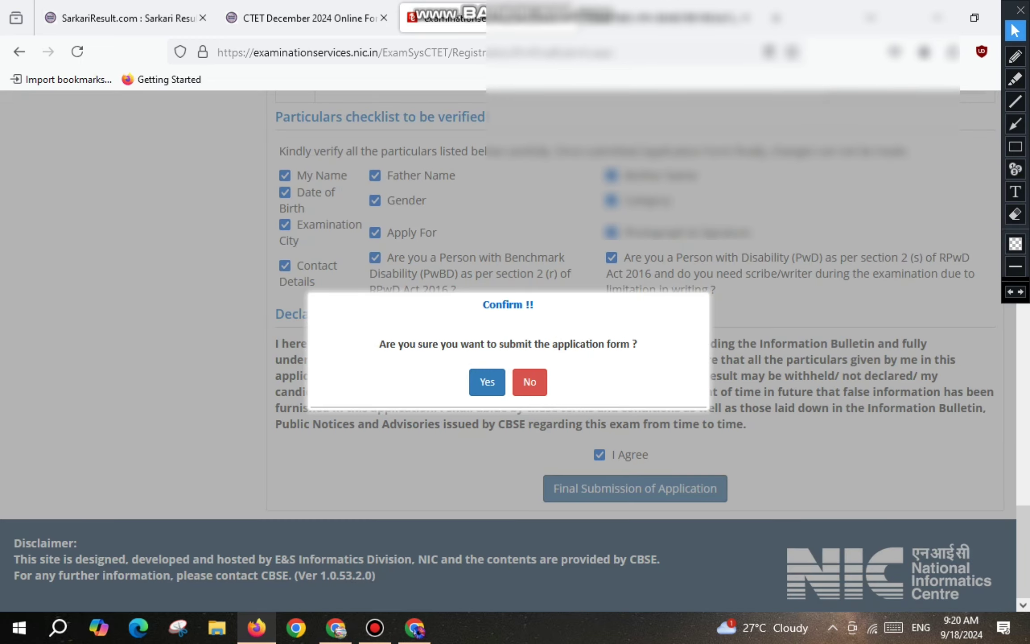
Confirm submission of the CTET application form.
left_click(487, 381)
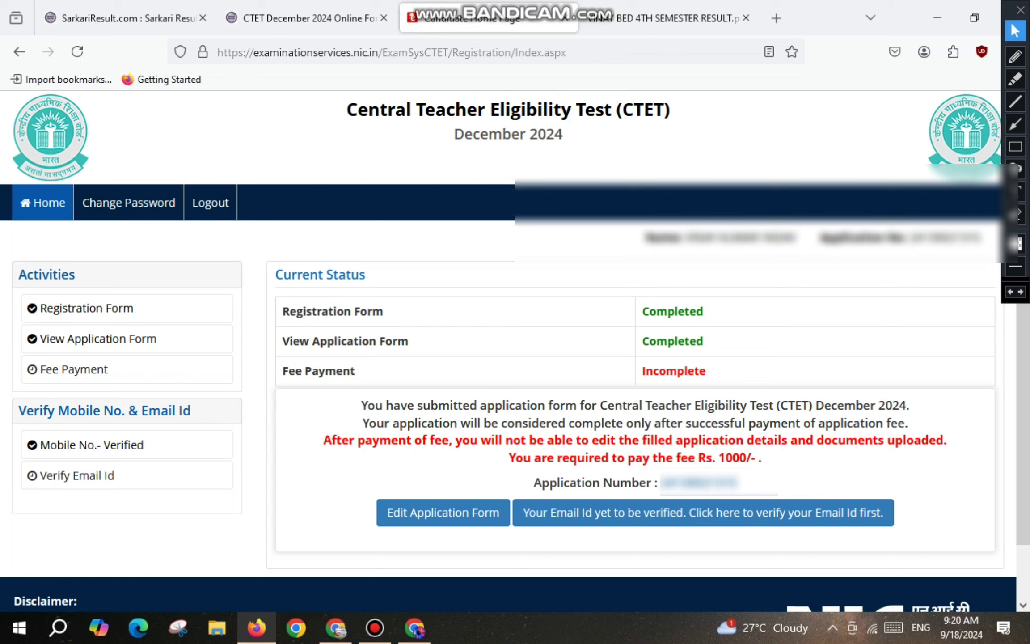
left_click(1015, 56)
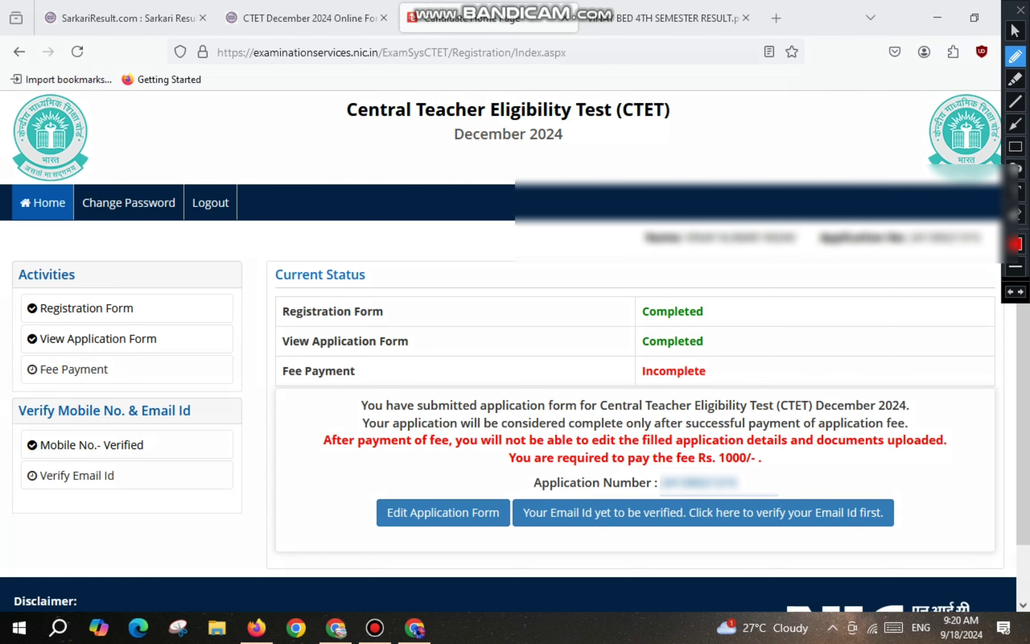
left_click_drag(534, 520, 690, 521)
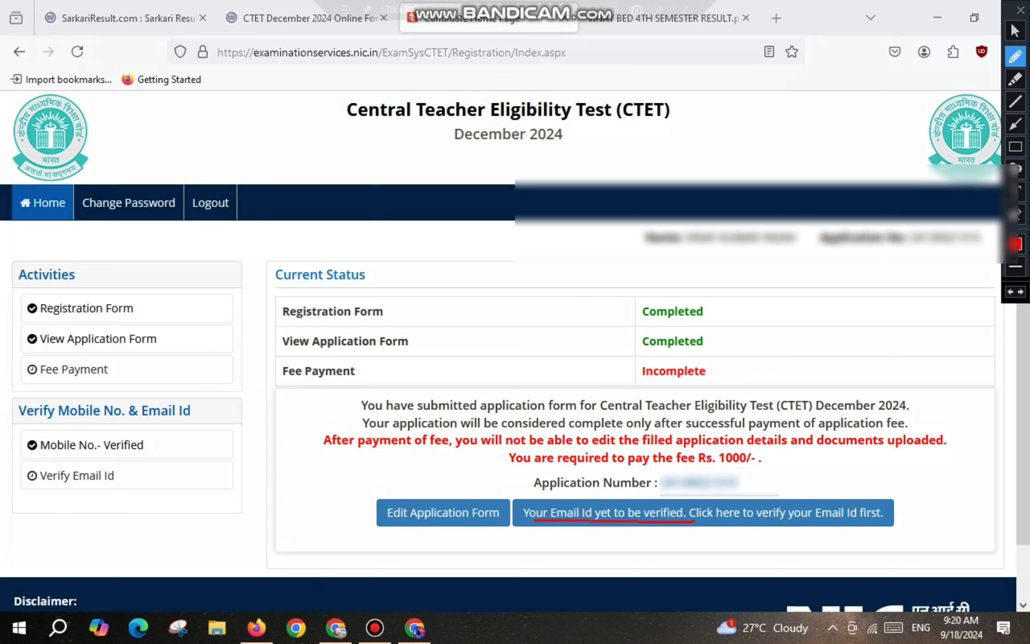
left_click(1015, 31)
Start registered email verification and submit the security pin, acknowledging the match message.
left_click(702, 512)
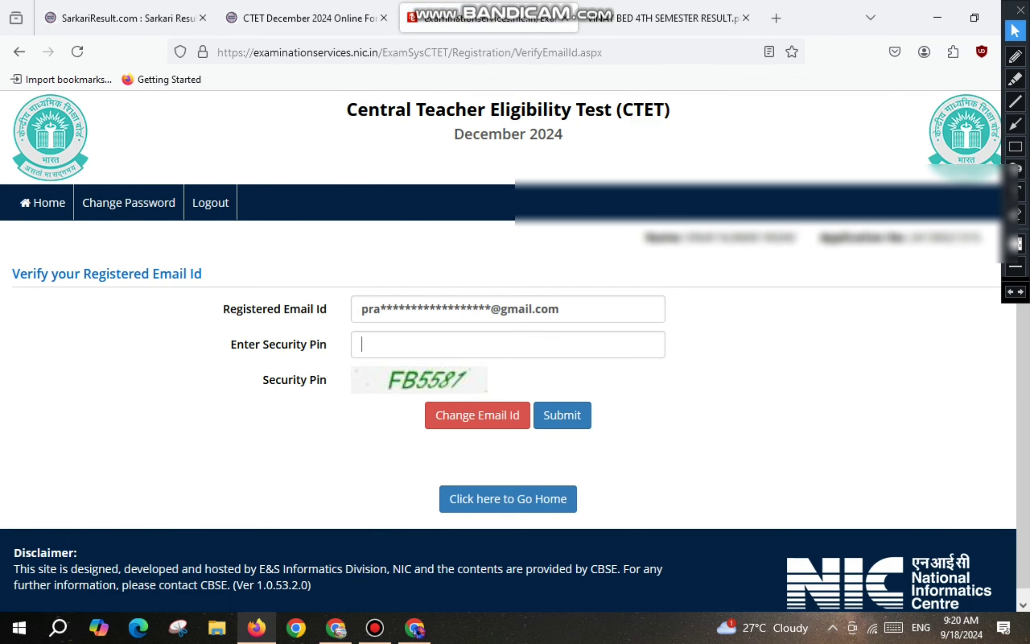
type("FB")
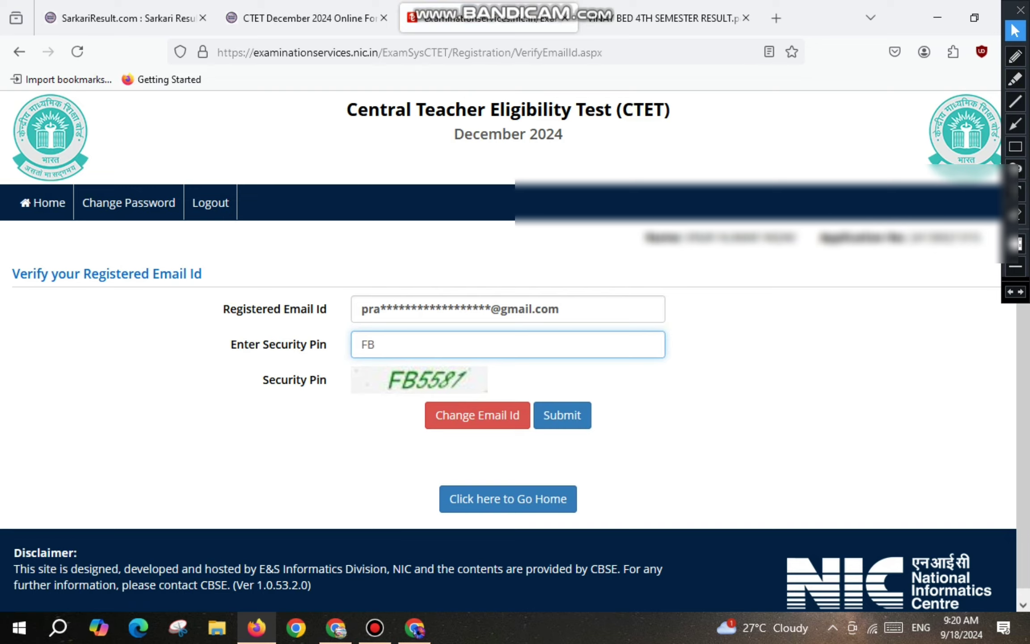
type("5581")
key("Return")
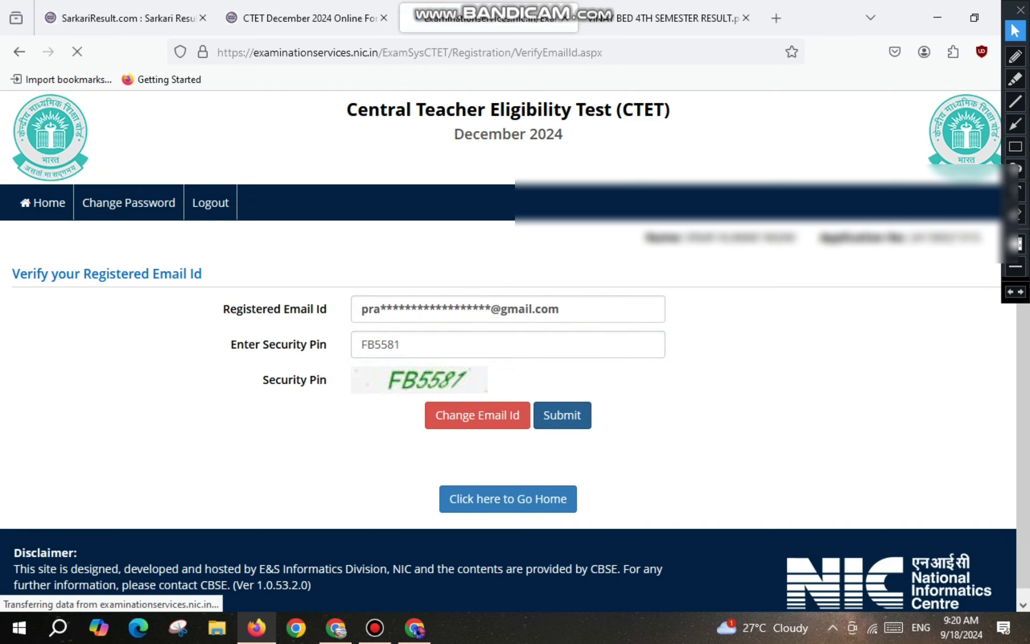
key("Return")
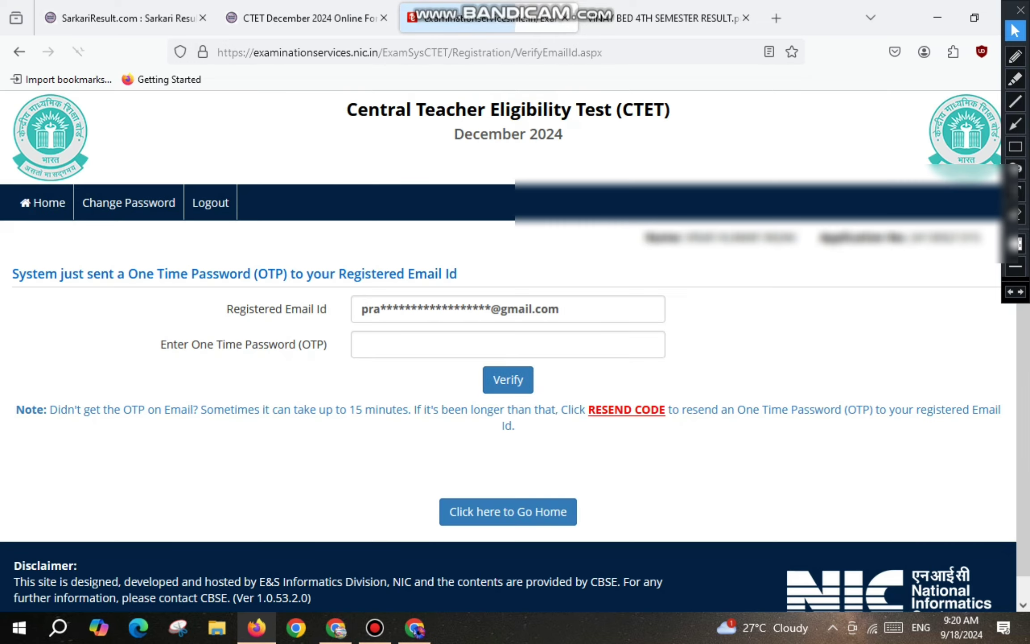
Enter the emailed OTP to verify the email, then return to the candidate home page.
left_click_drag(362, 309, 561, 308)
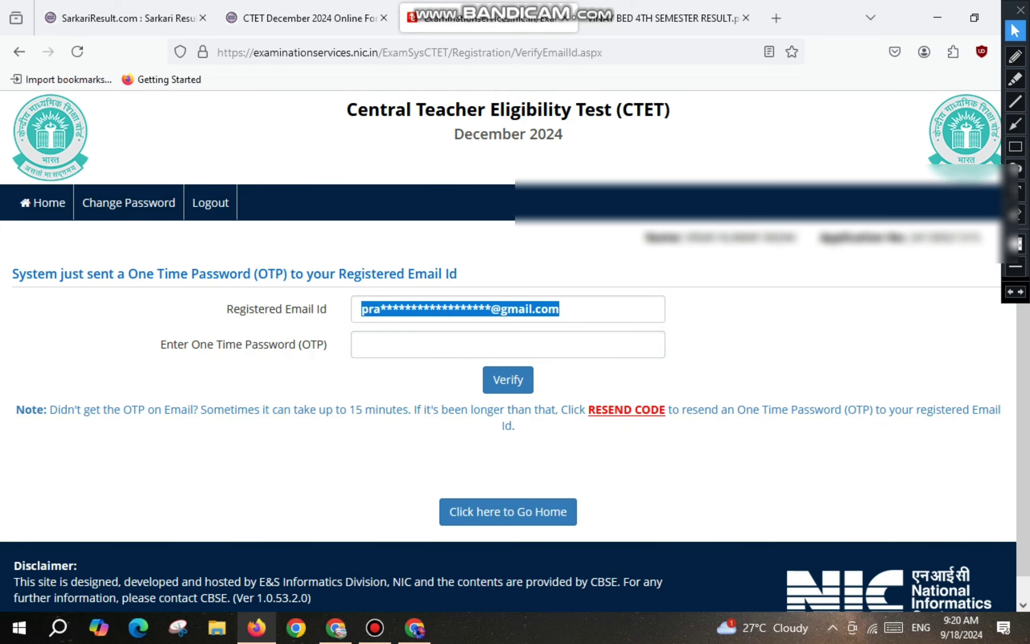
left_click(508, 344)
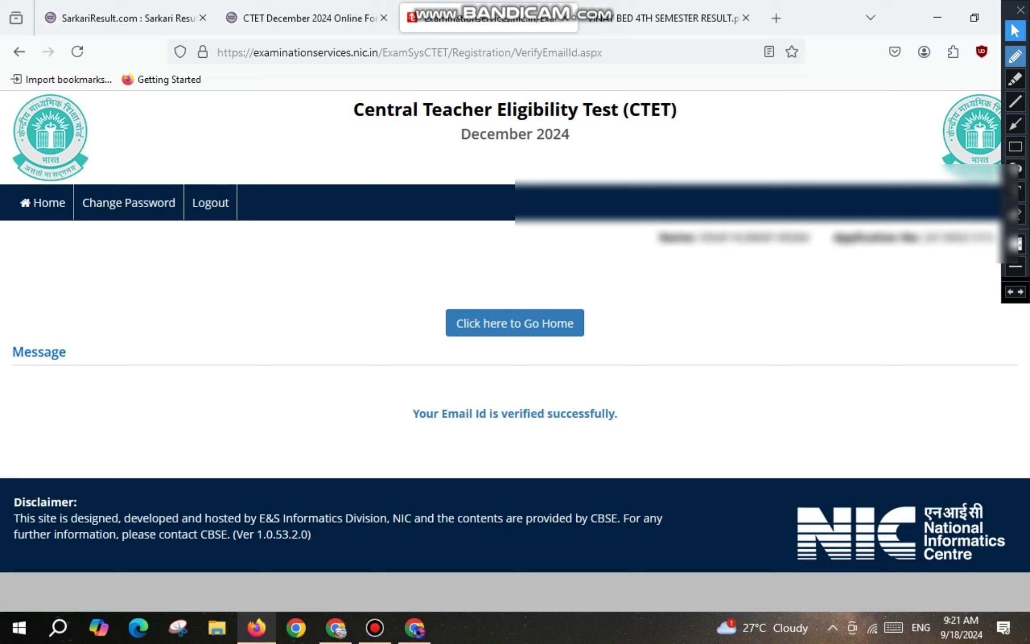
mouse_move(458, 385)
left_mouse_down()
mouse_move(396, 418)
mouse_move(650, 392)
mouse_move(463, 383)
left_mouse_up()
left_click_drag(428, 316, 545, 285)
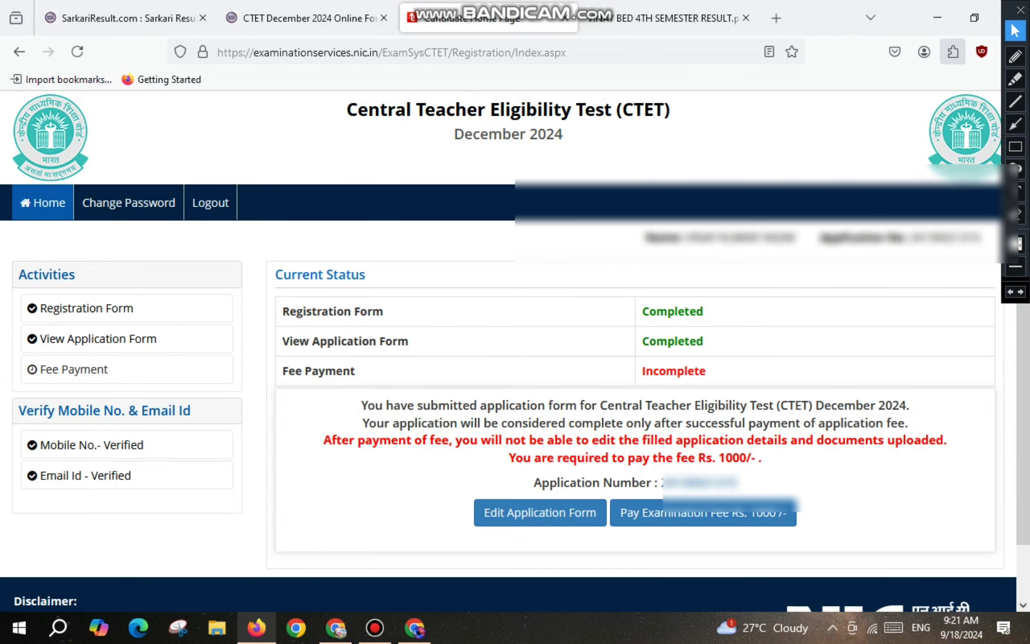
left_click(1015, 57)
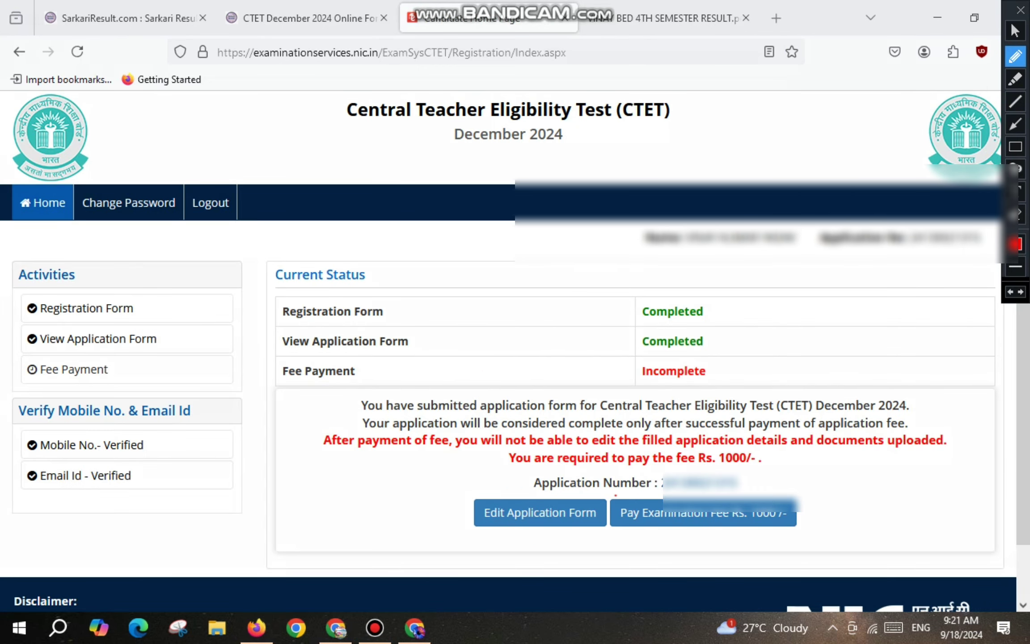
mouse_move(613, 494)
left_mouse_down()
mouse_move(745, 540)
mouse_move(783, 490)
mouse_move(611, 494)
left_mouse_up()
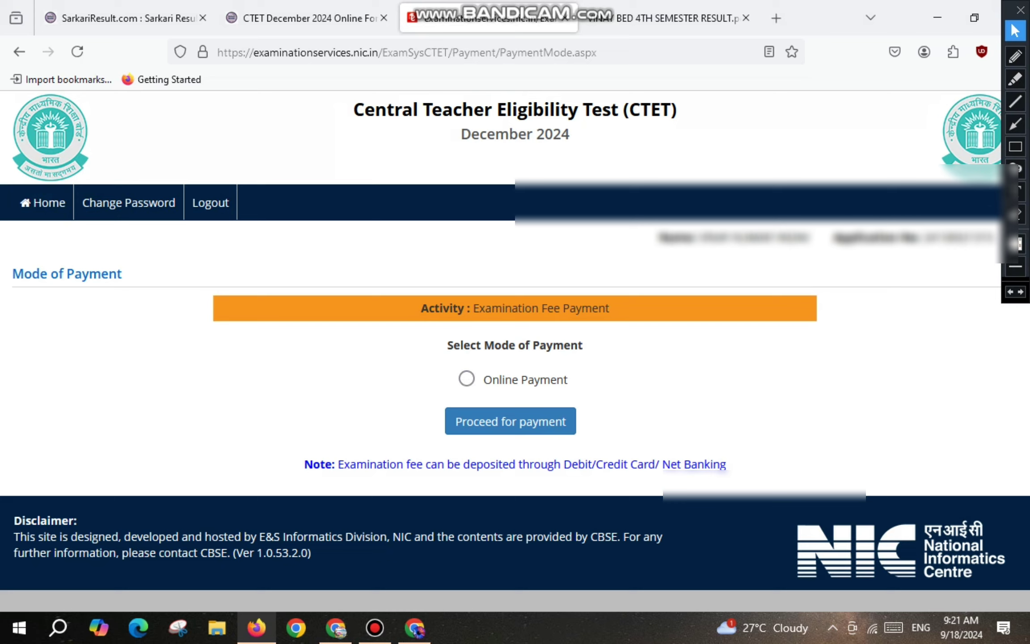
Choose Online Payment, confirm proceeding with the fee, and select Any Debit/Credit Card/Net Banking as provider.
left_click(467, 378)
left_click(510, 420)
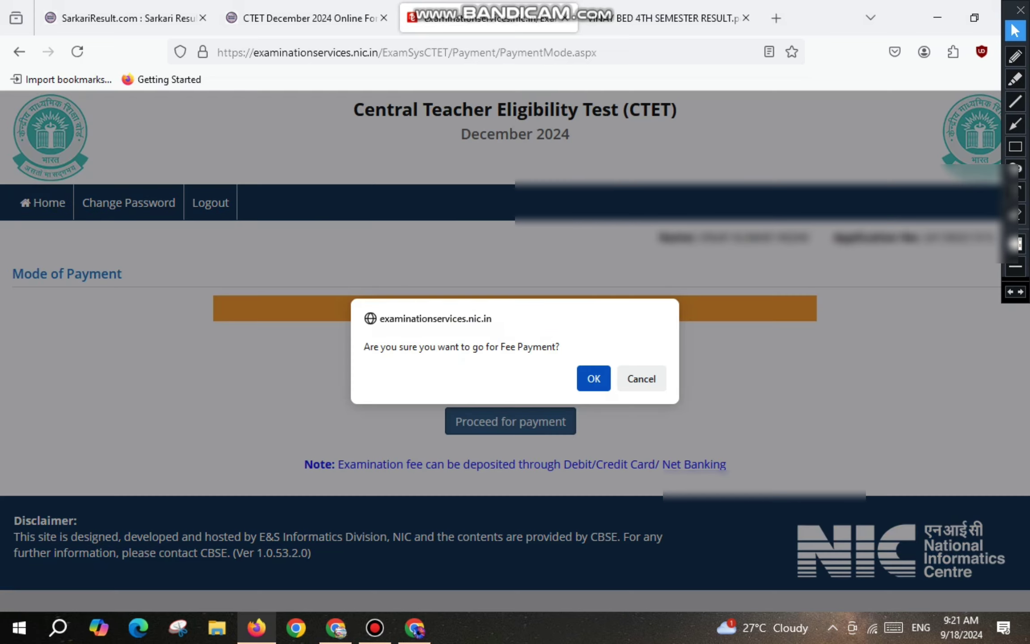
key("Return")
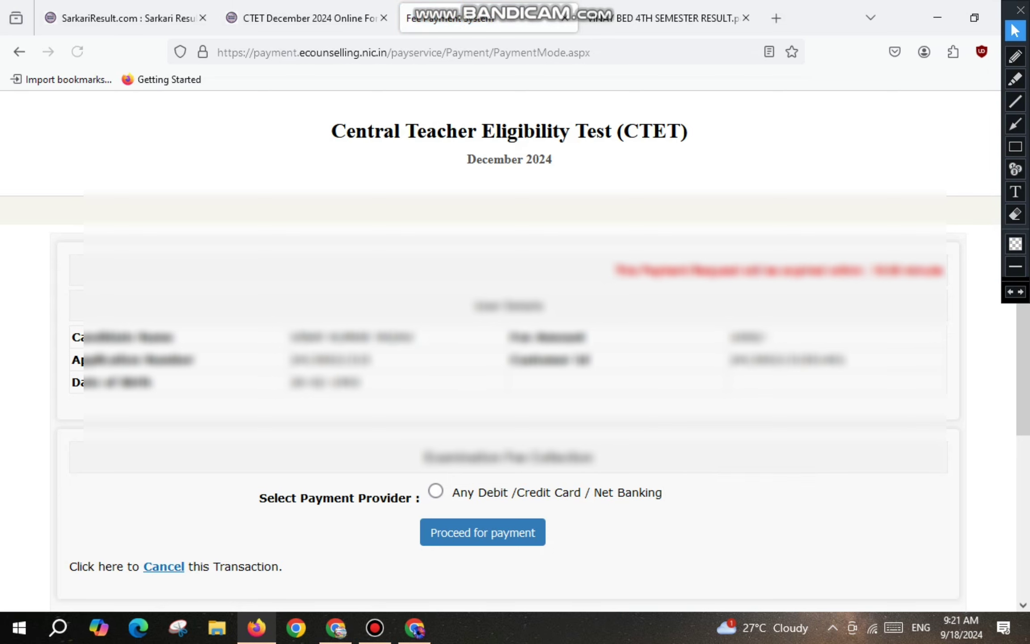
scroll(514, 358, "down", 1)
scroll(514, 313, "down", 3)
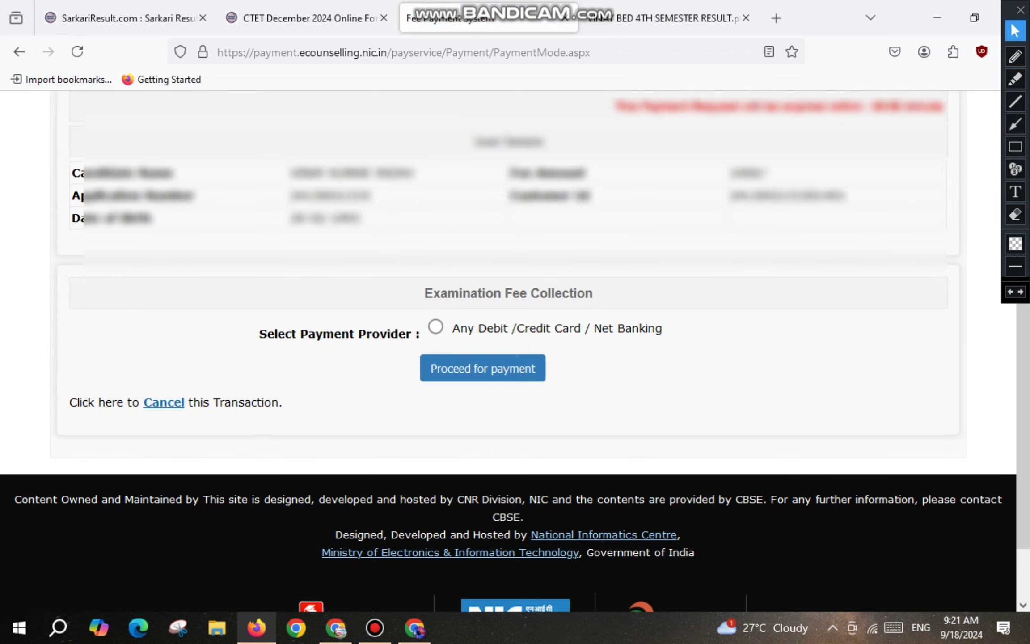
left_click(435, 327)
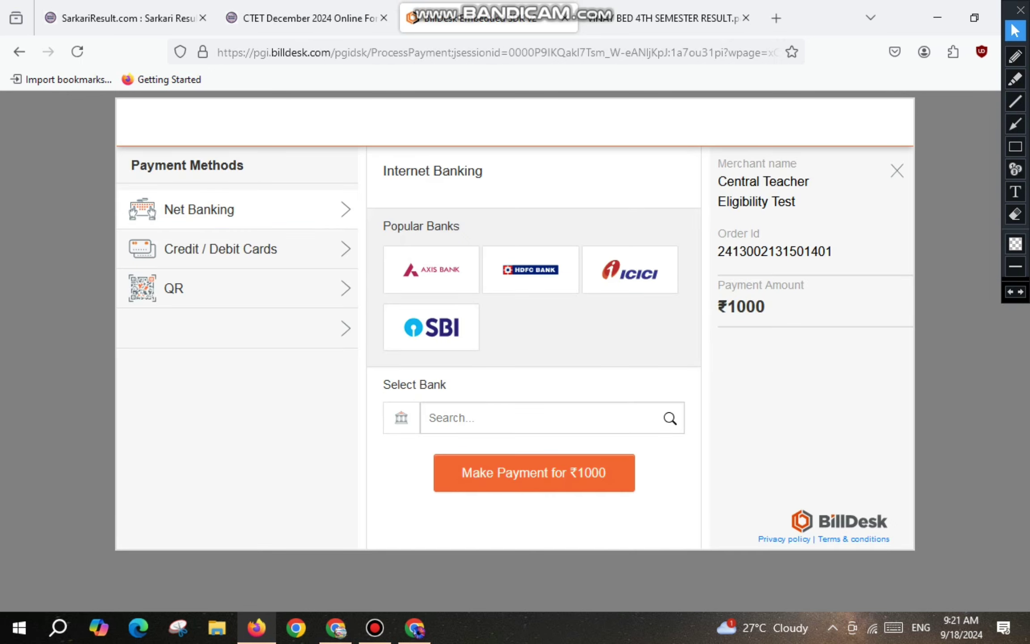
Mark lines on the ₹1000 BillDesk checkout, then pick UPI and reveal the BHIM UPI QR code.
left_click(1015, 56)
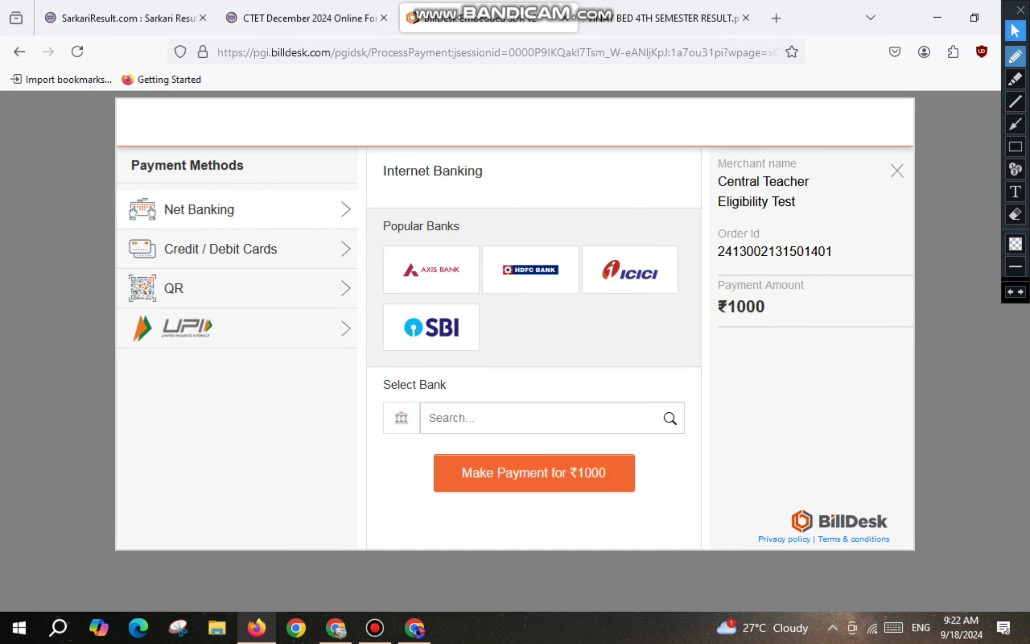
left_click_drag(234, 206, 336, 196)
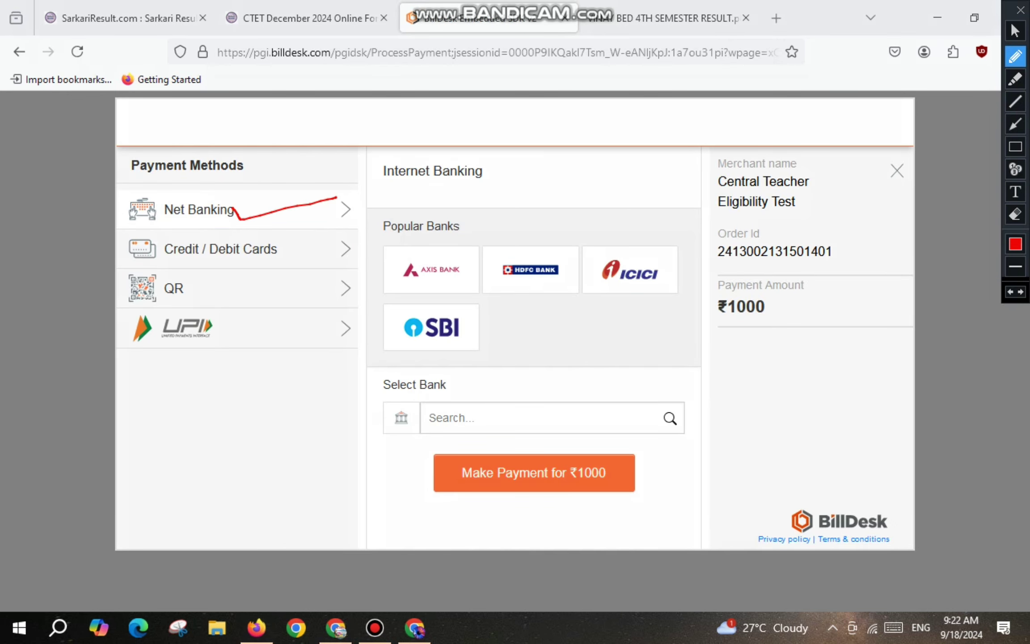
mouse_move(246, 249)
left_mouse_down()
mouse_move(253, 265)
mouse_move(287, 246)
left_mouse_up()
left_click_drag(191, 287, 237, 282)
left_click_drag(230, 321, 271, 318)
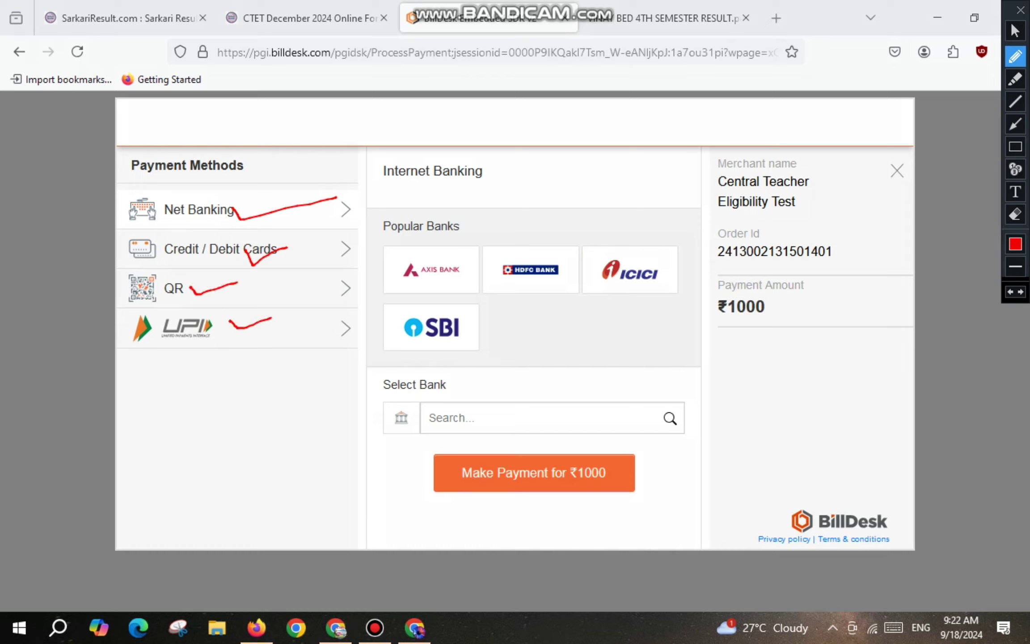
left_click(1015, 31)
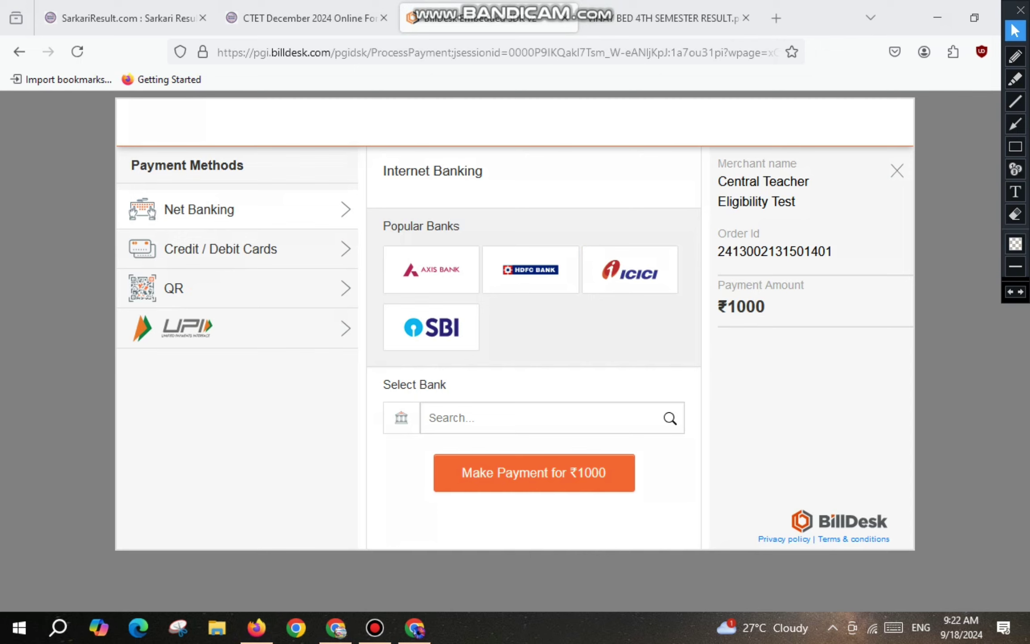
left_click(237, 328)
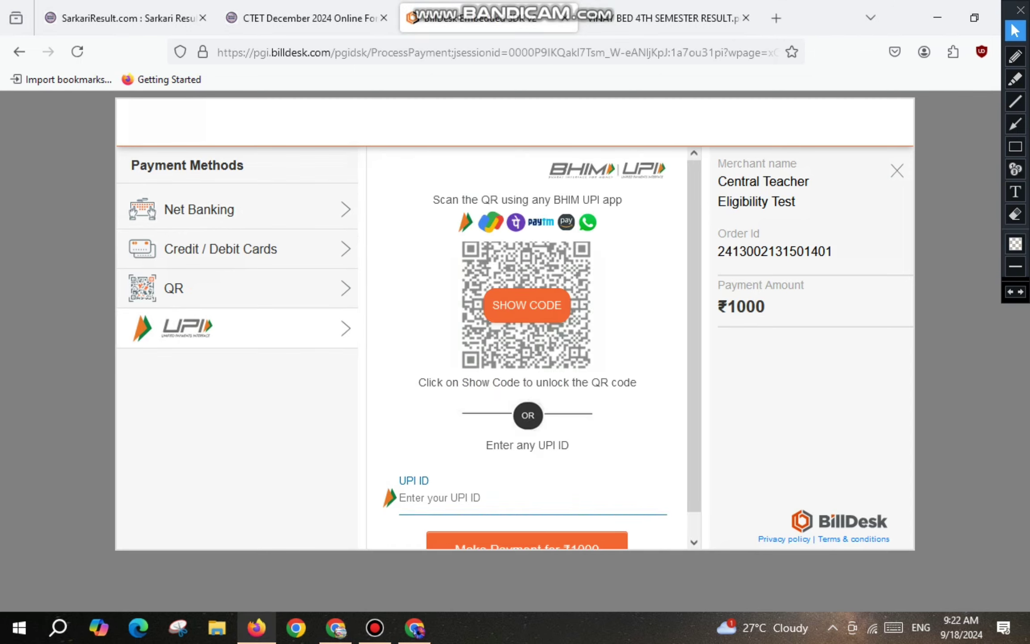
left_click(527, 306)
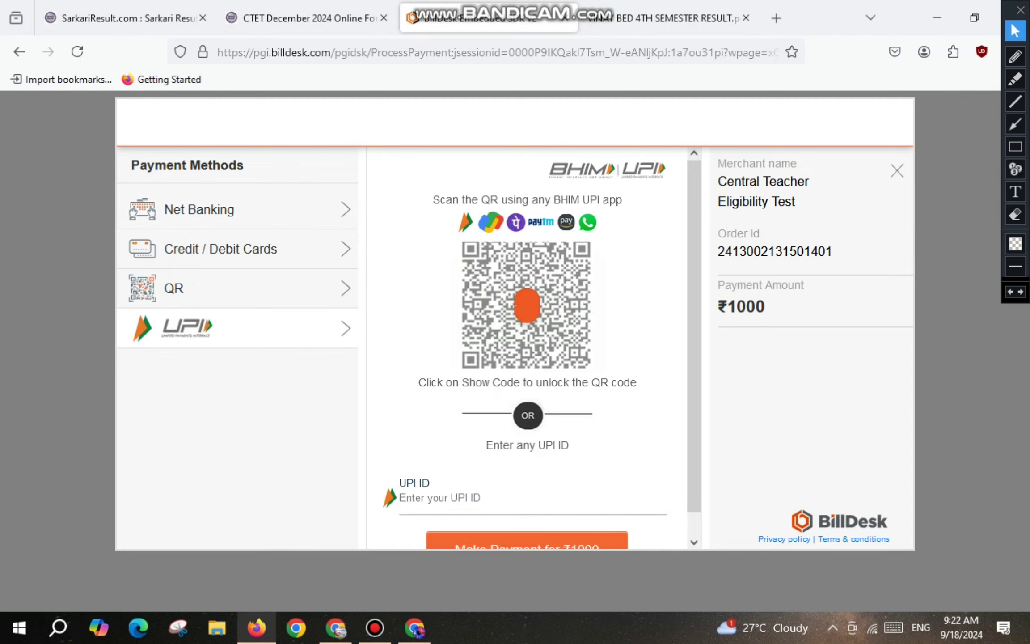